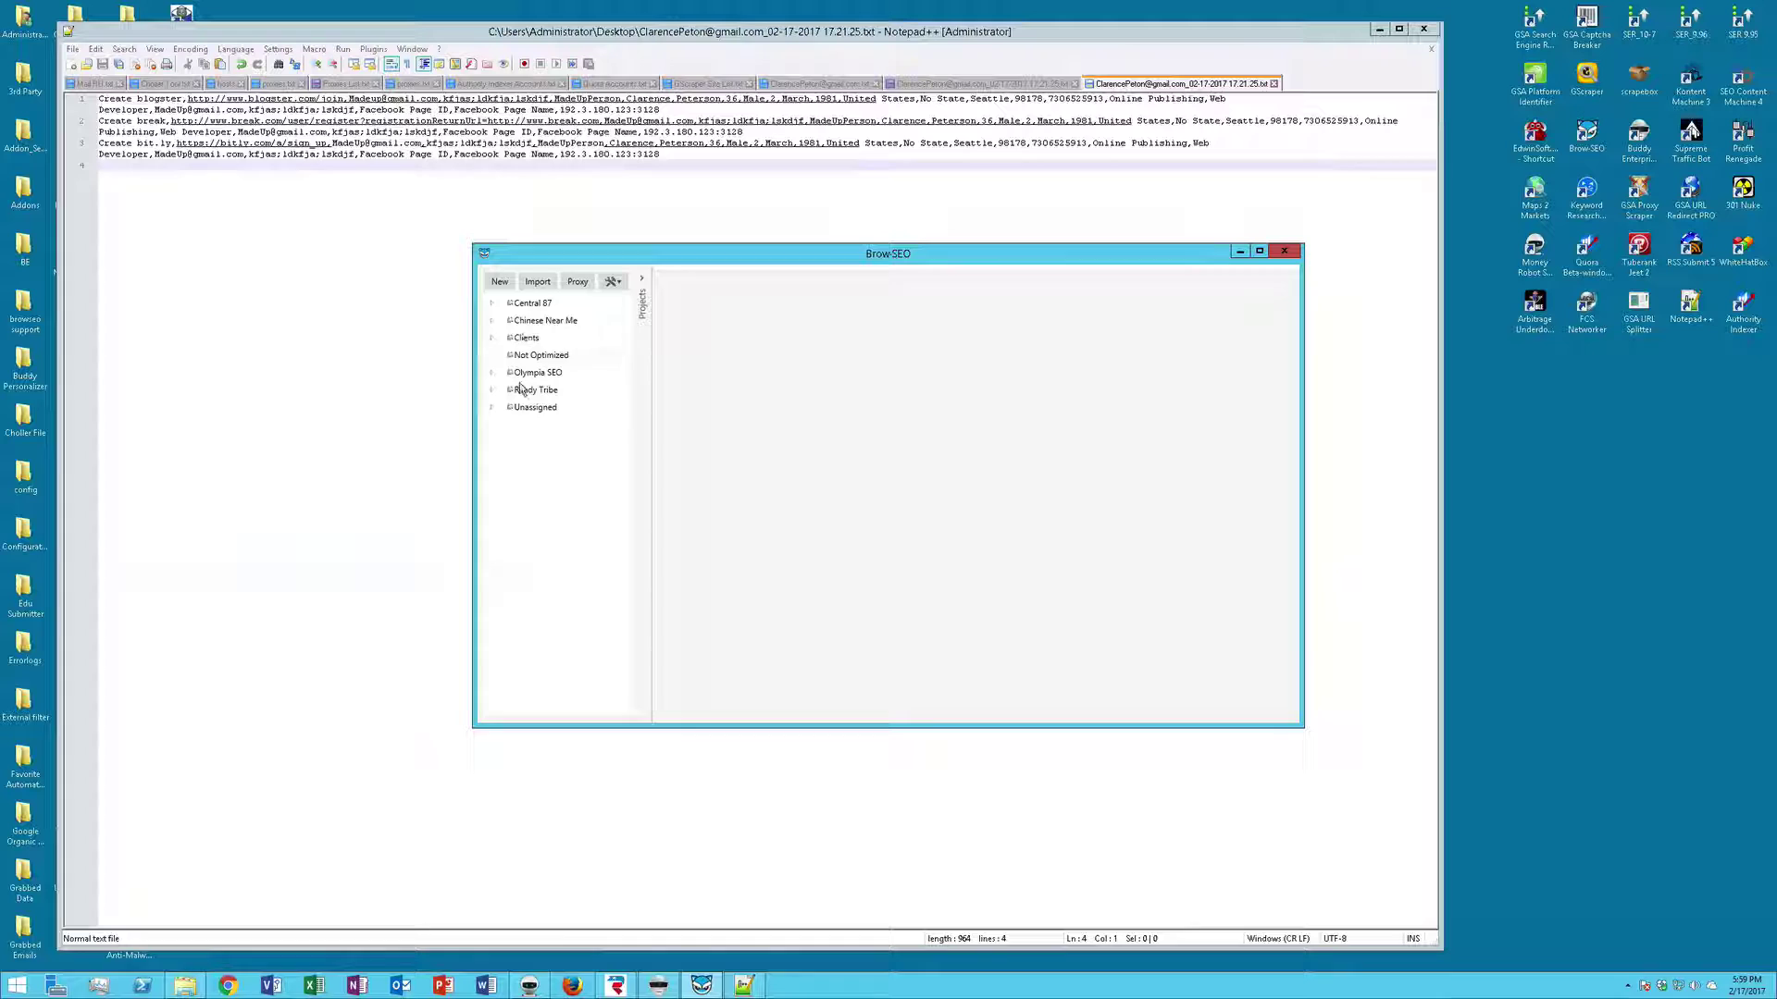
Open the Dynamic Projects Importer from the Import menu and start selecting a file
{"action": "left_click", "coordinate": [534, 283]}
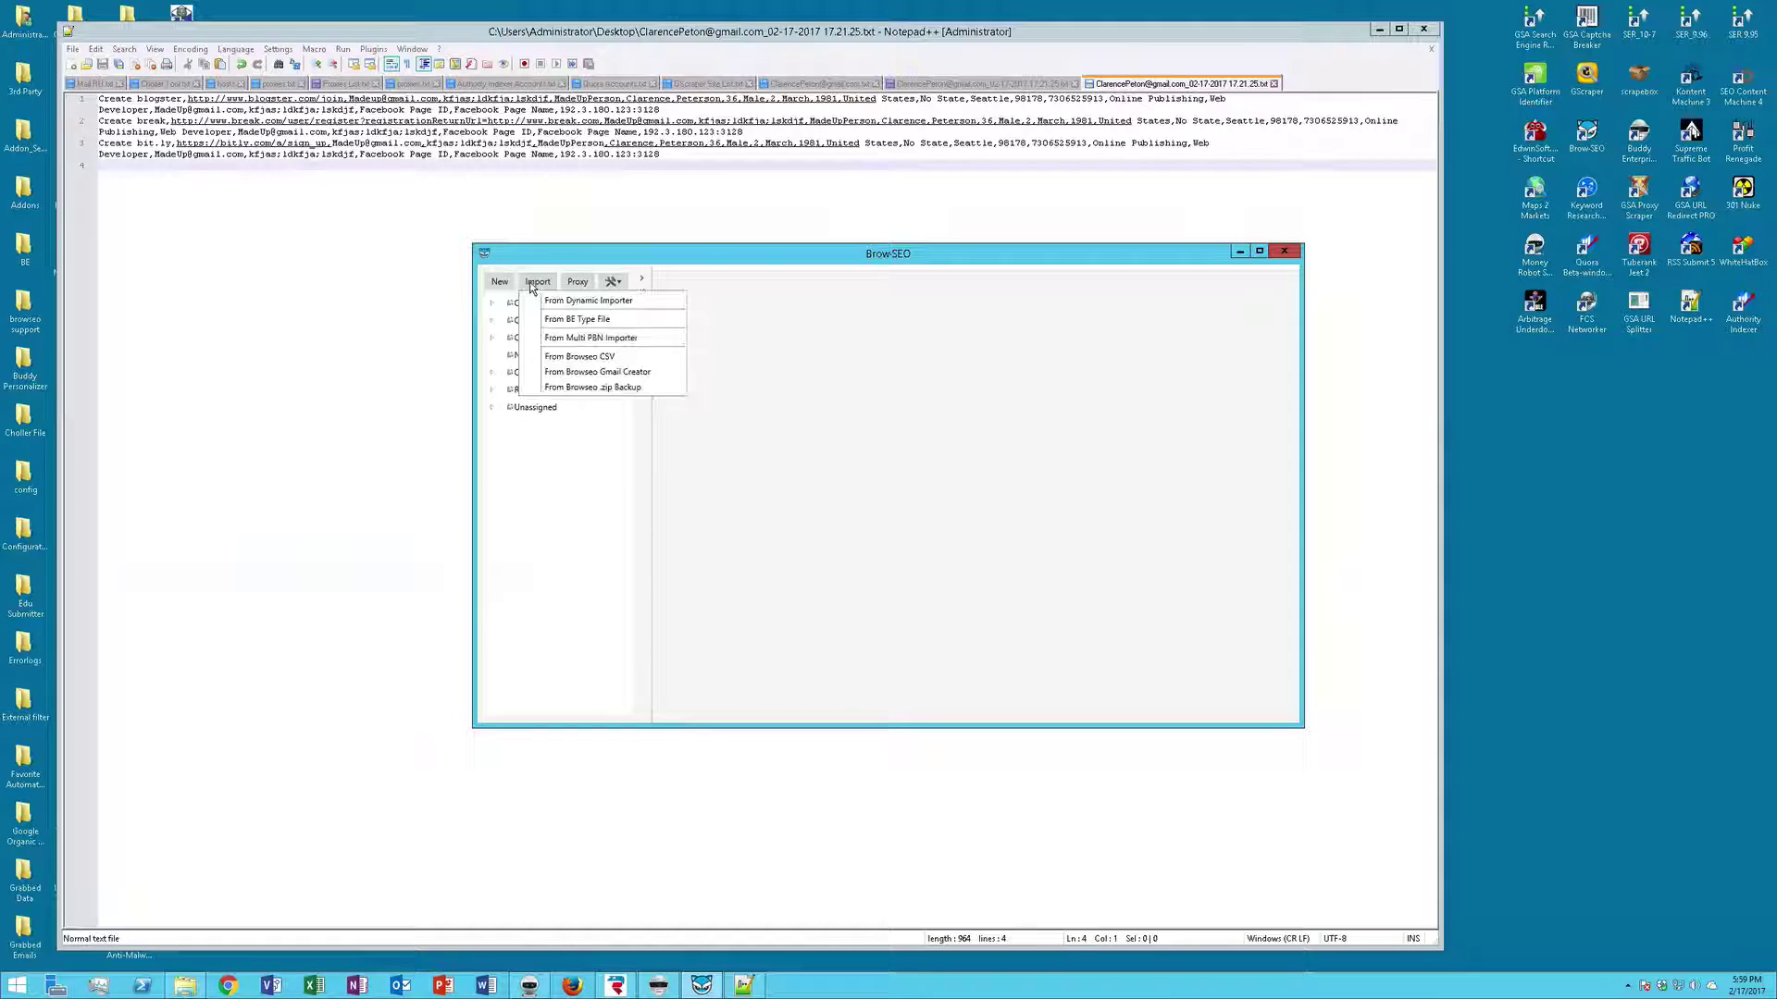
{"action": "left_click", "coordinate": [589, 300]}
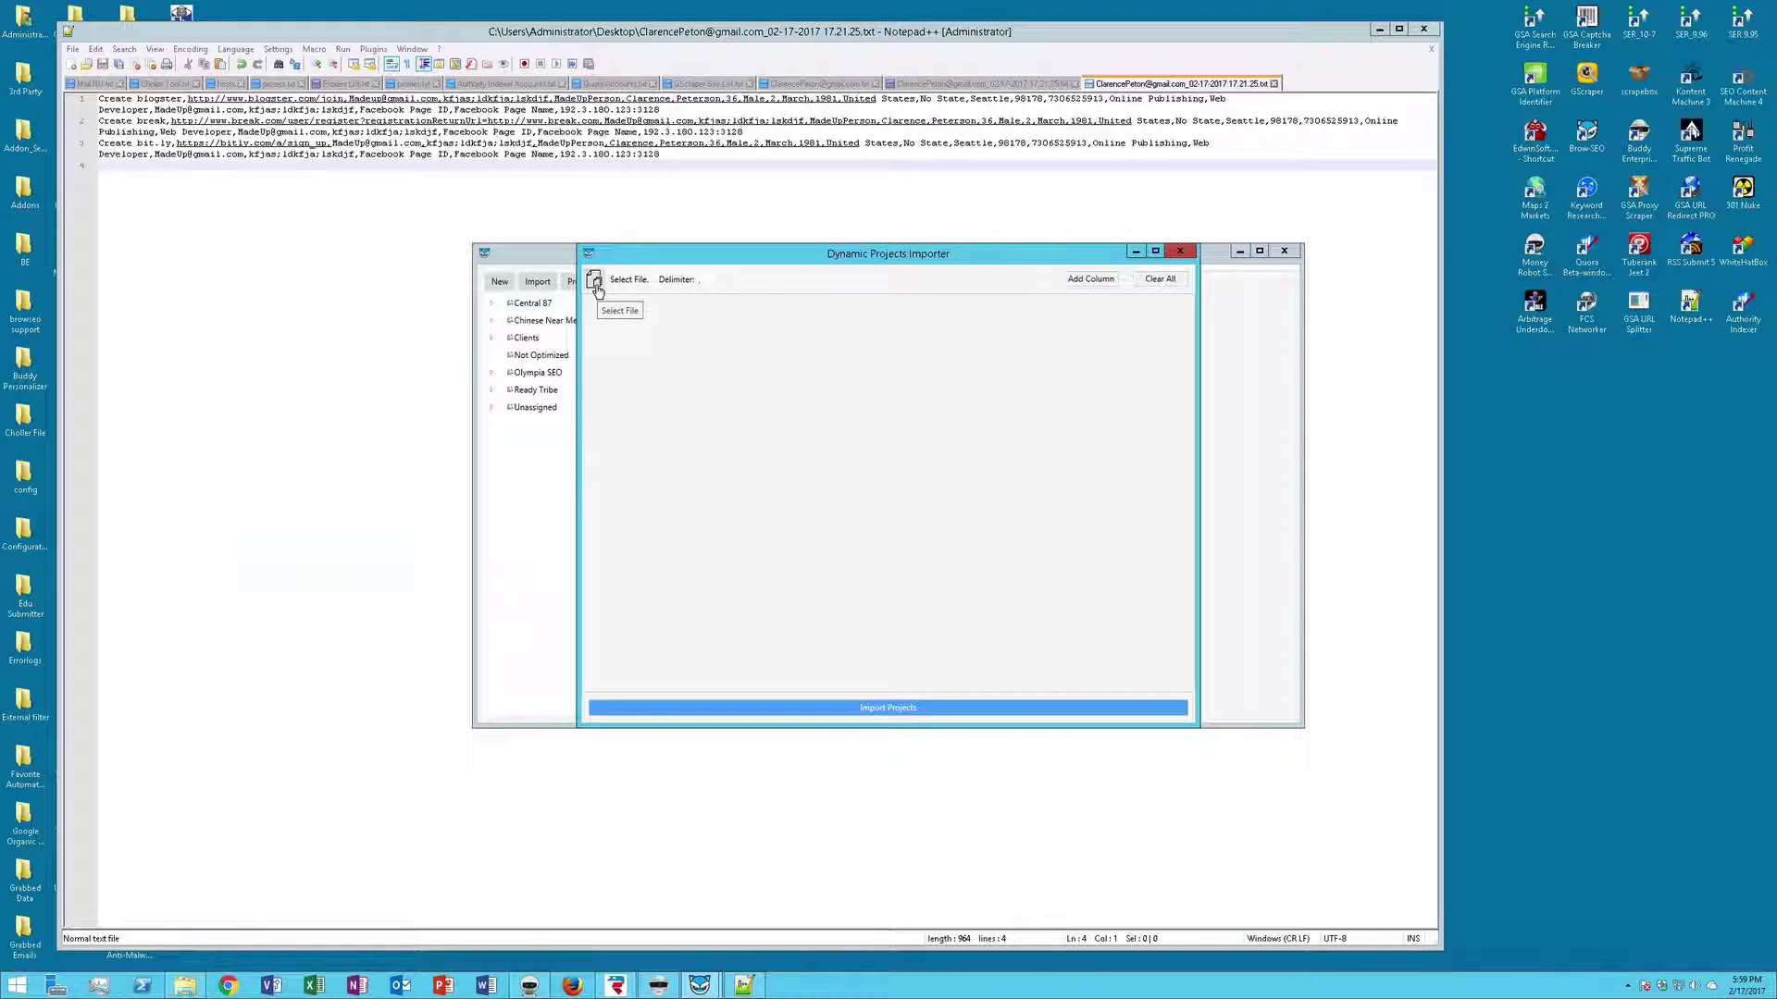
Load clint-50-gmail-pvas.csv from the Dropbox folder into the importer
{"action": "left_click", "coordinate": [594, 281]}
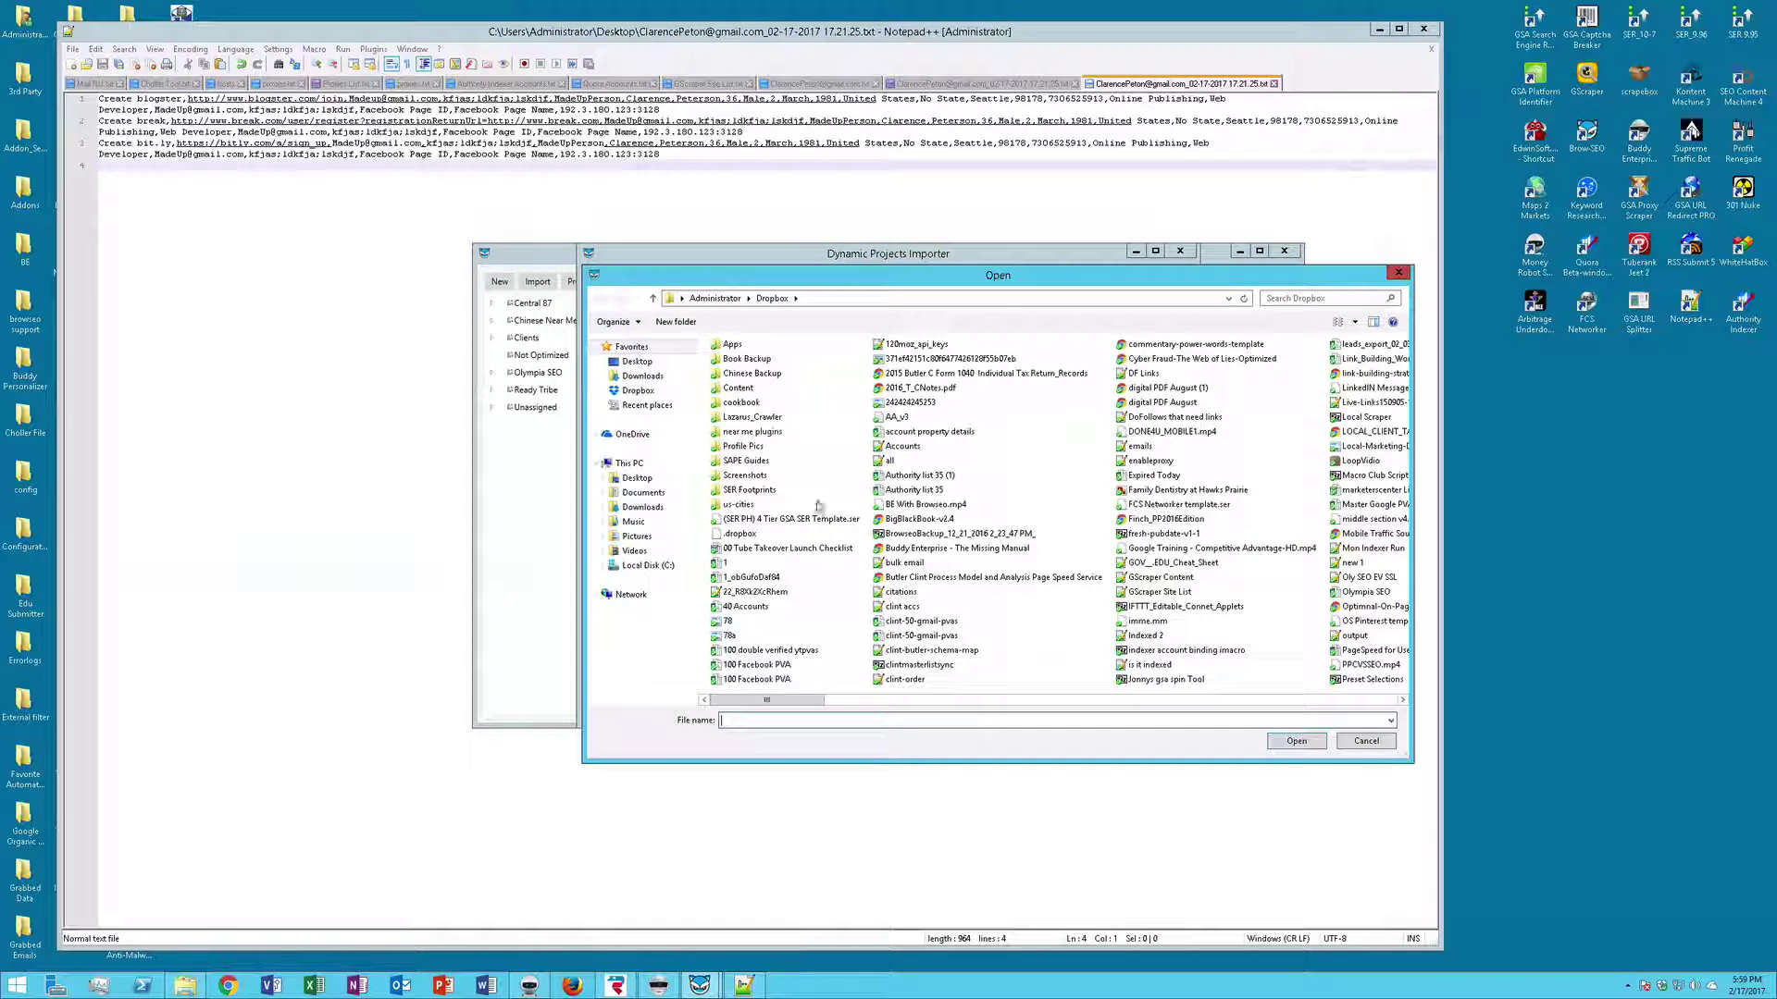
{"action": "left_click", "coordinate": [932, 623]}
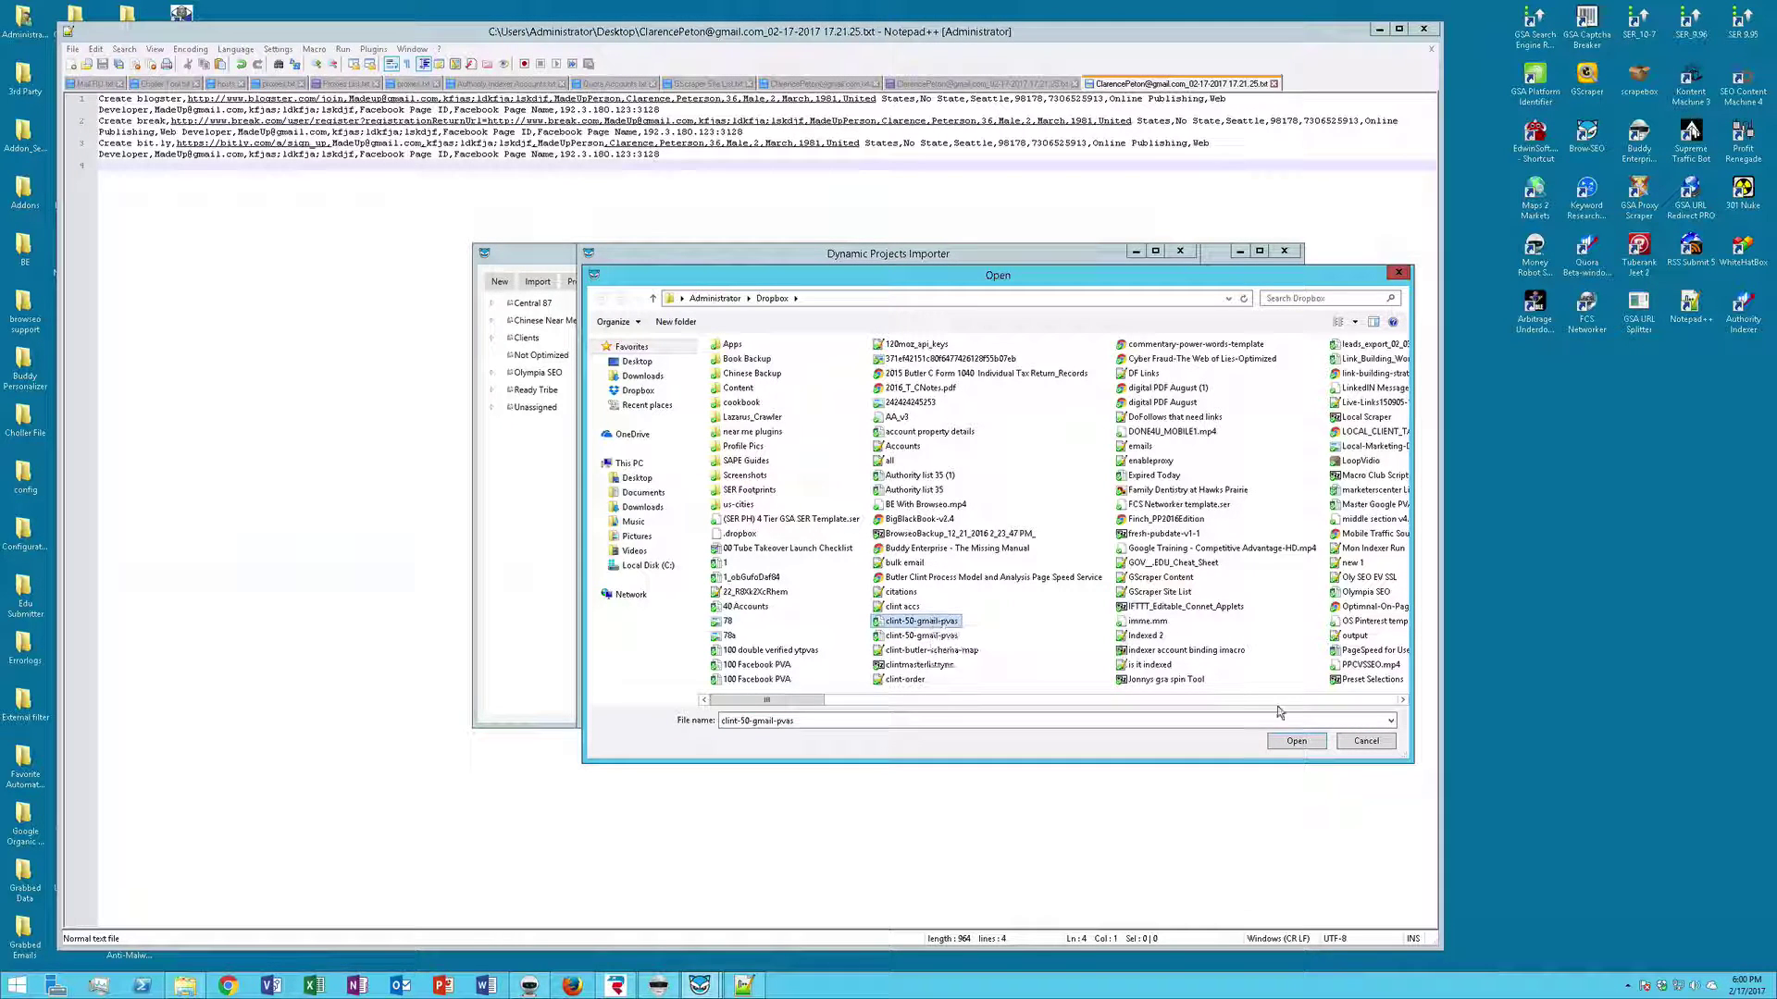
{"action": "left_click", "coordinate": [1295, 742]}
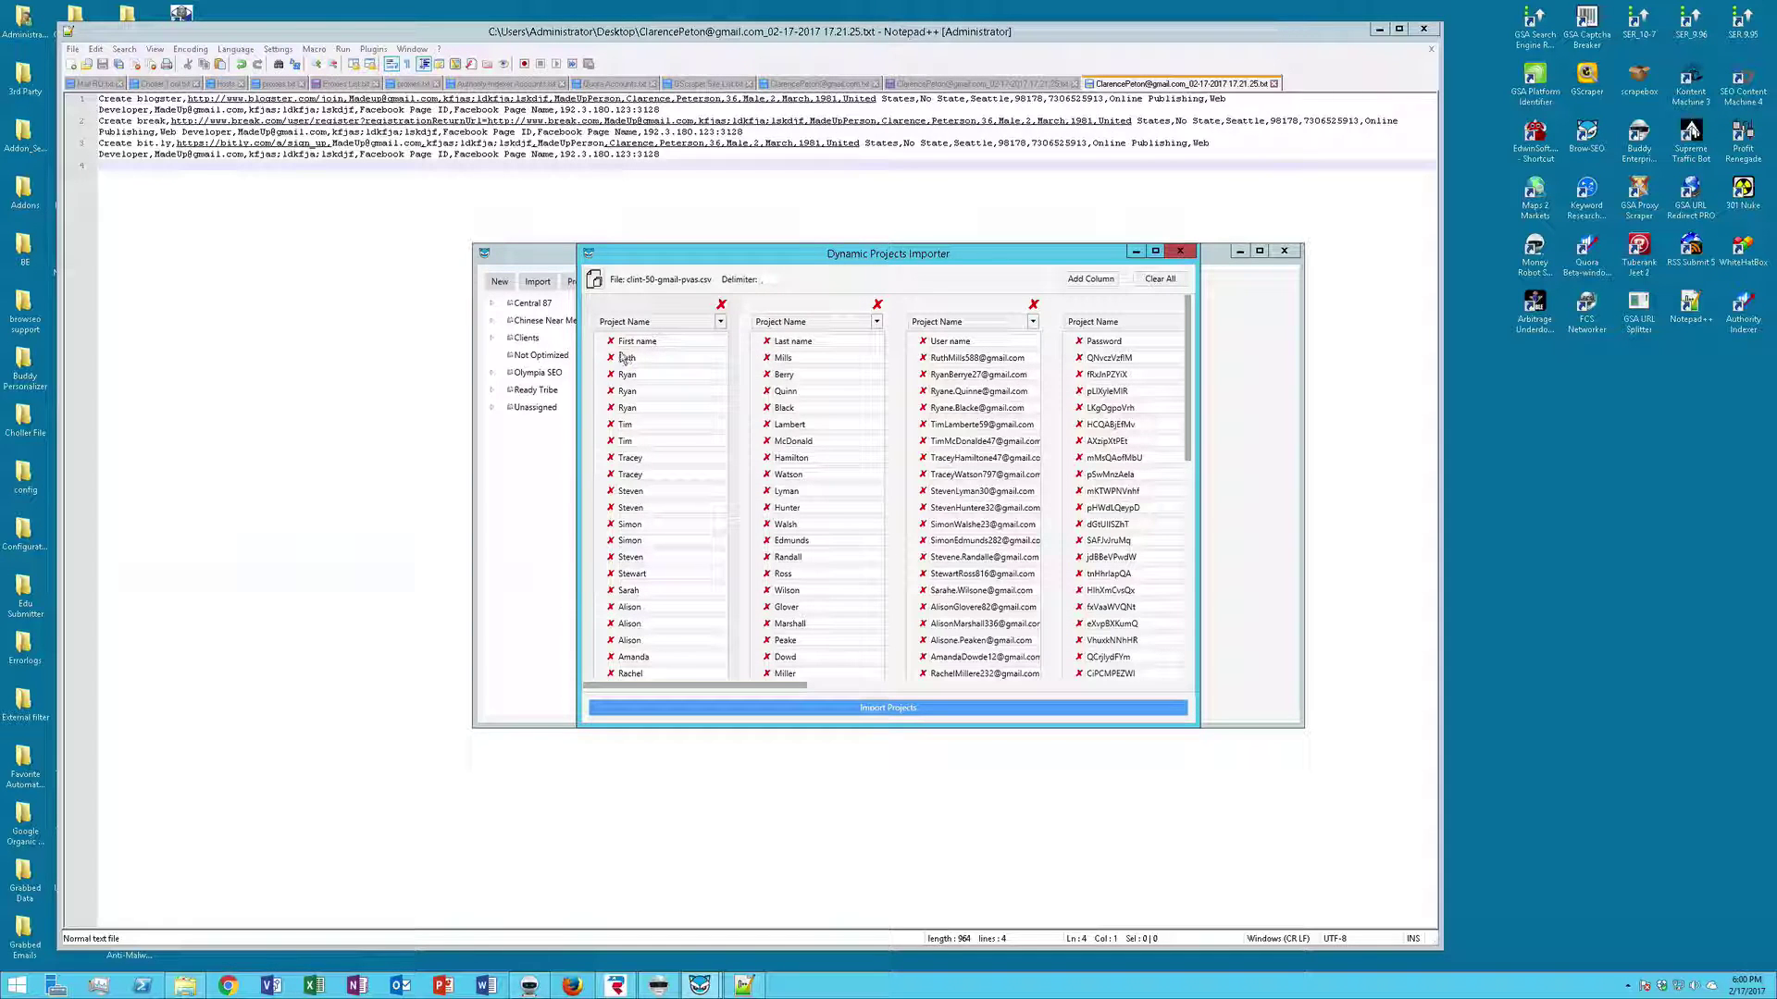
Open clint-50-gmail-pvas from Dropbox in Excel to check its columns, then close Excel
{"action": "left_click", "coordinate": [184, 986]}
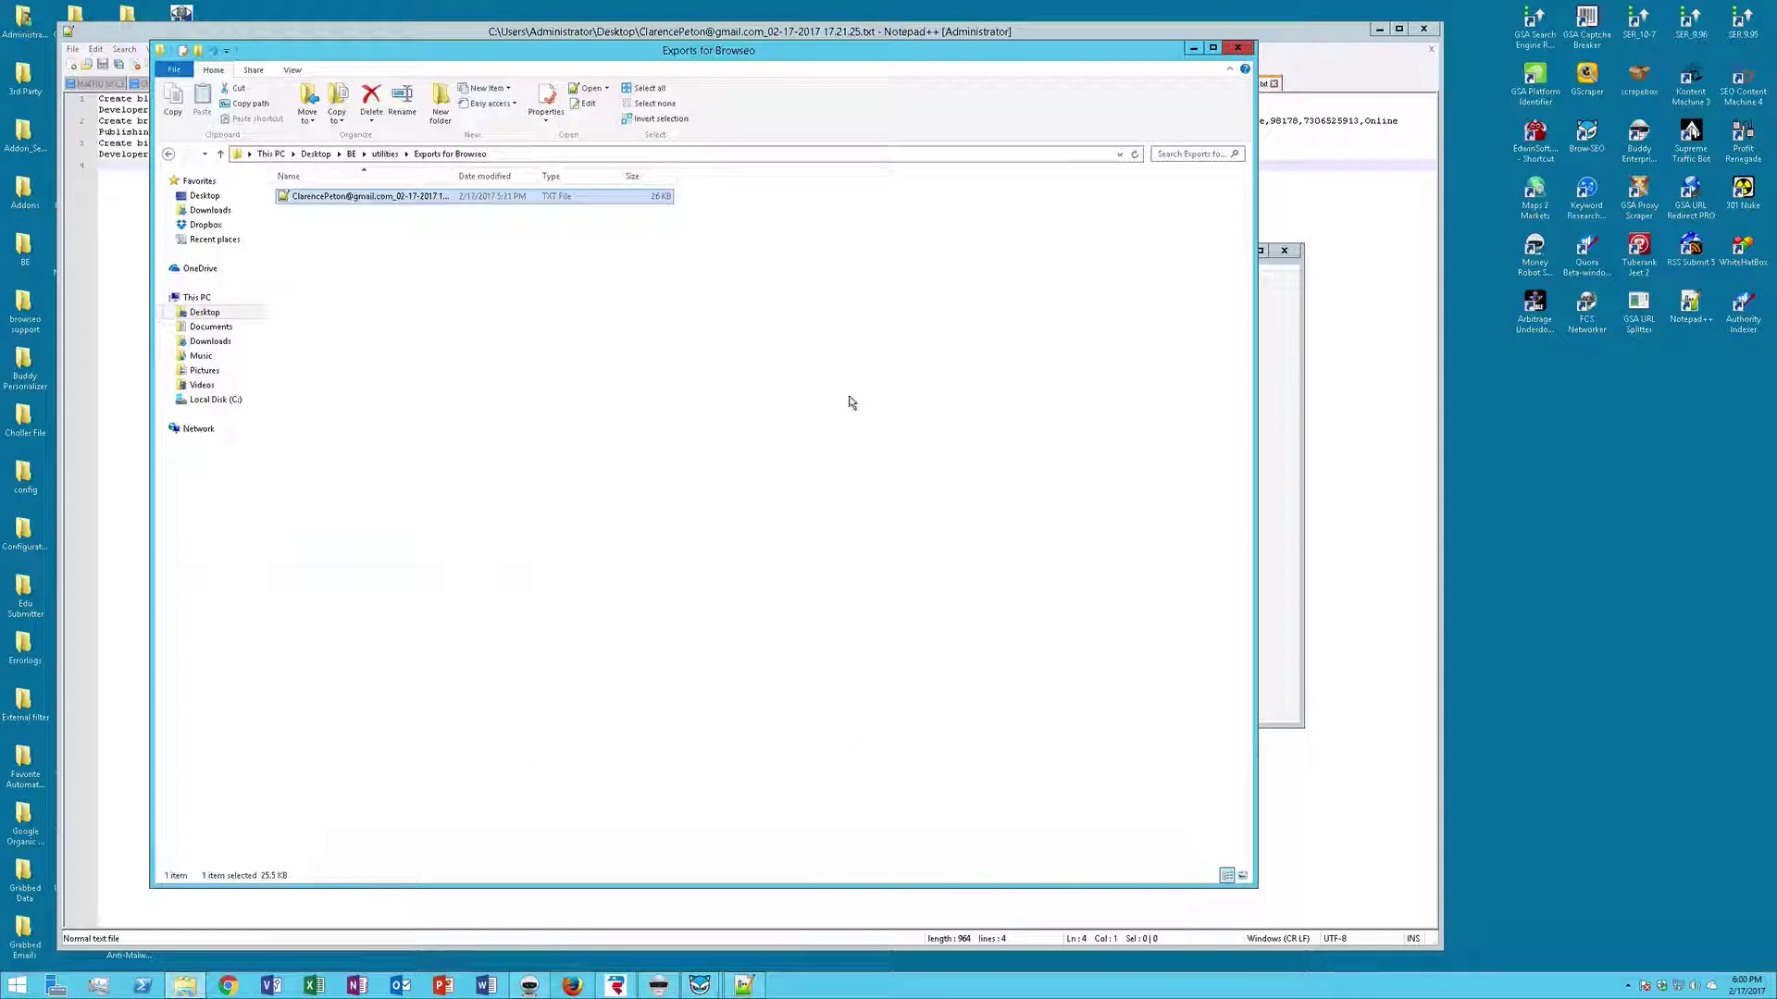
{"action": "left_click", "coordinate": [211, 211]}
{"action": "left_click", "coordinate": [205, 225]}
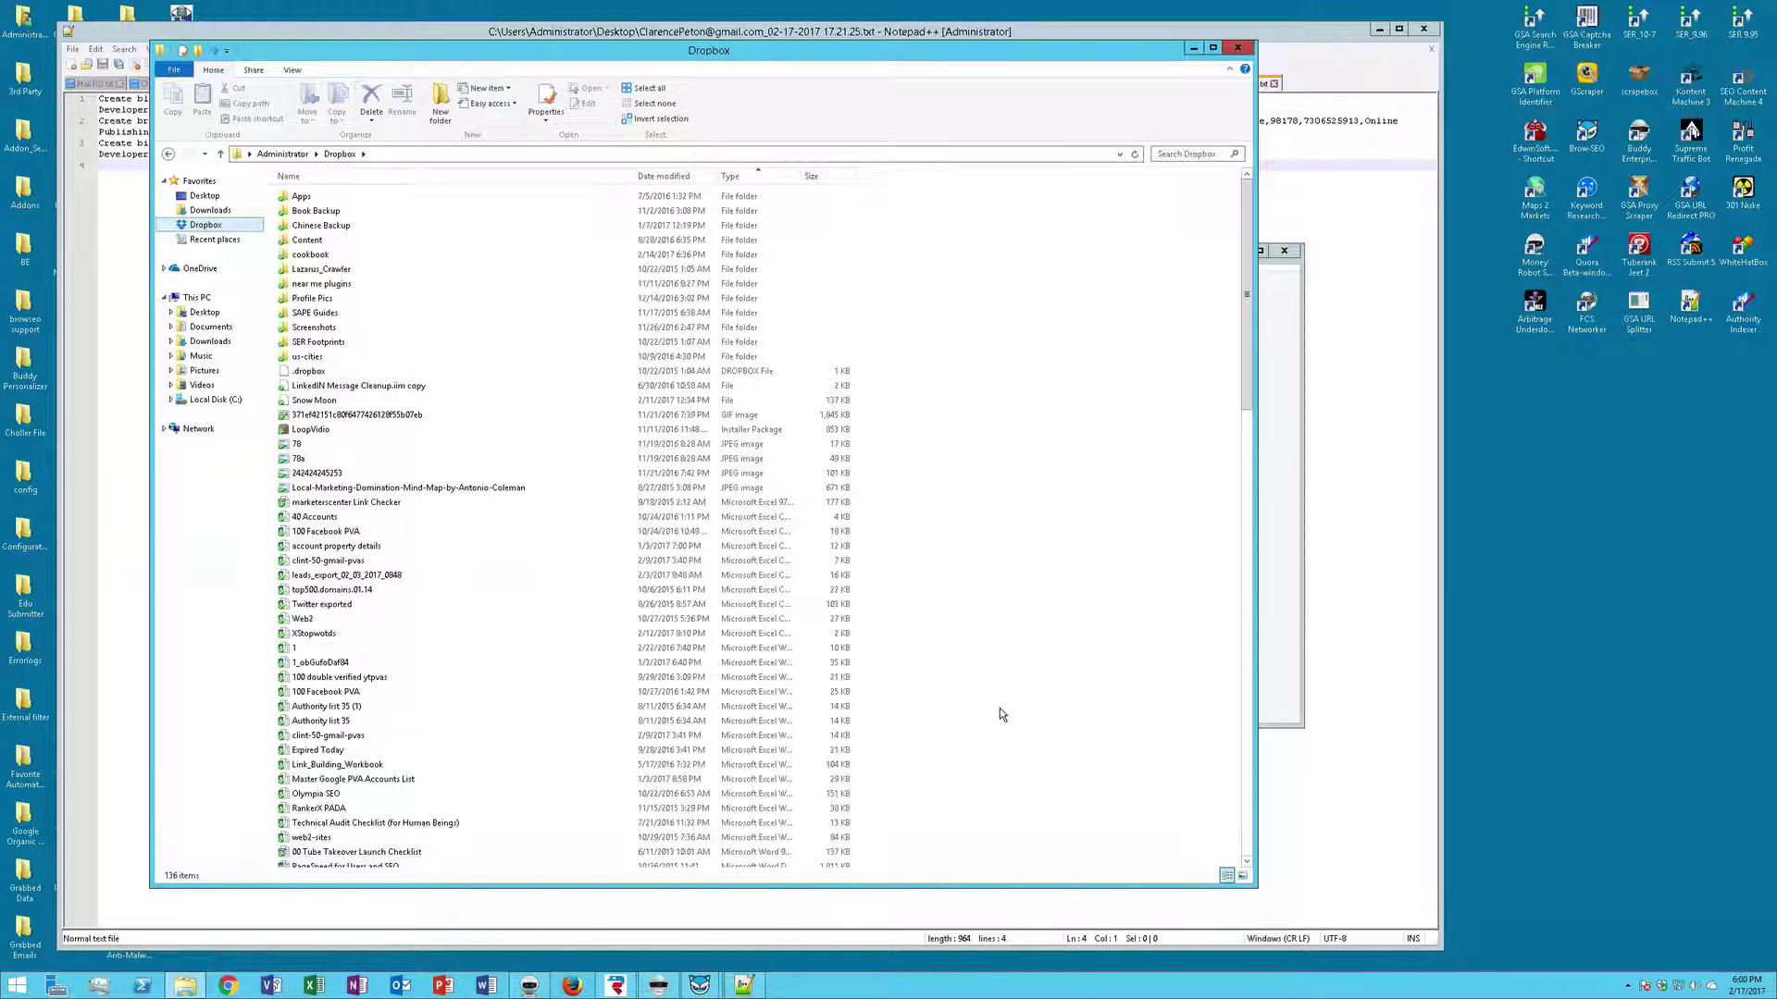
{"action": "left_click", "coordinate": [352, 565]}
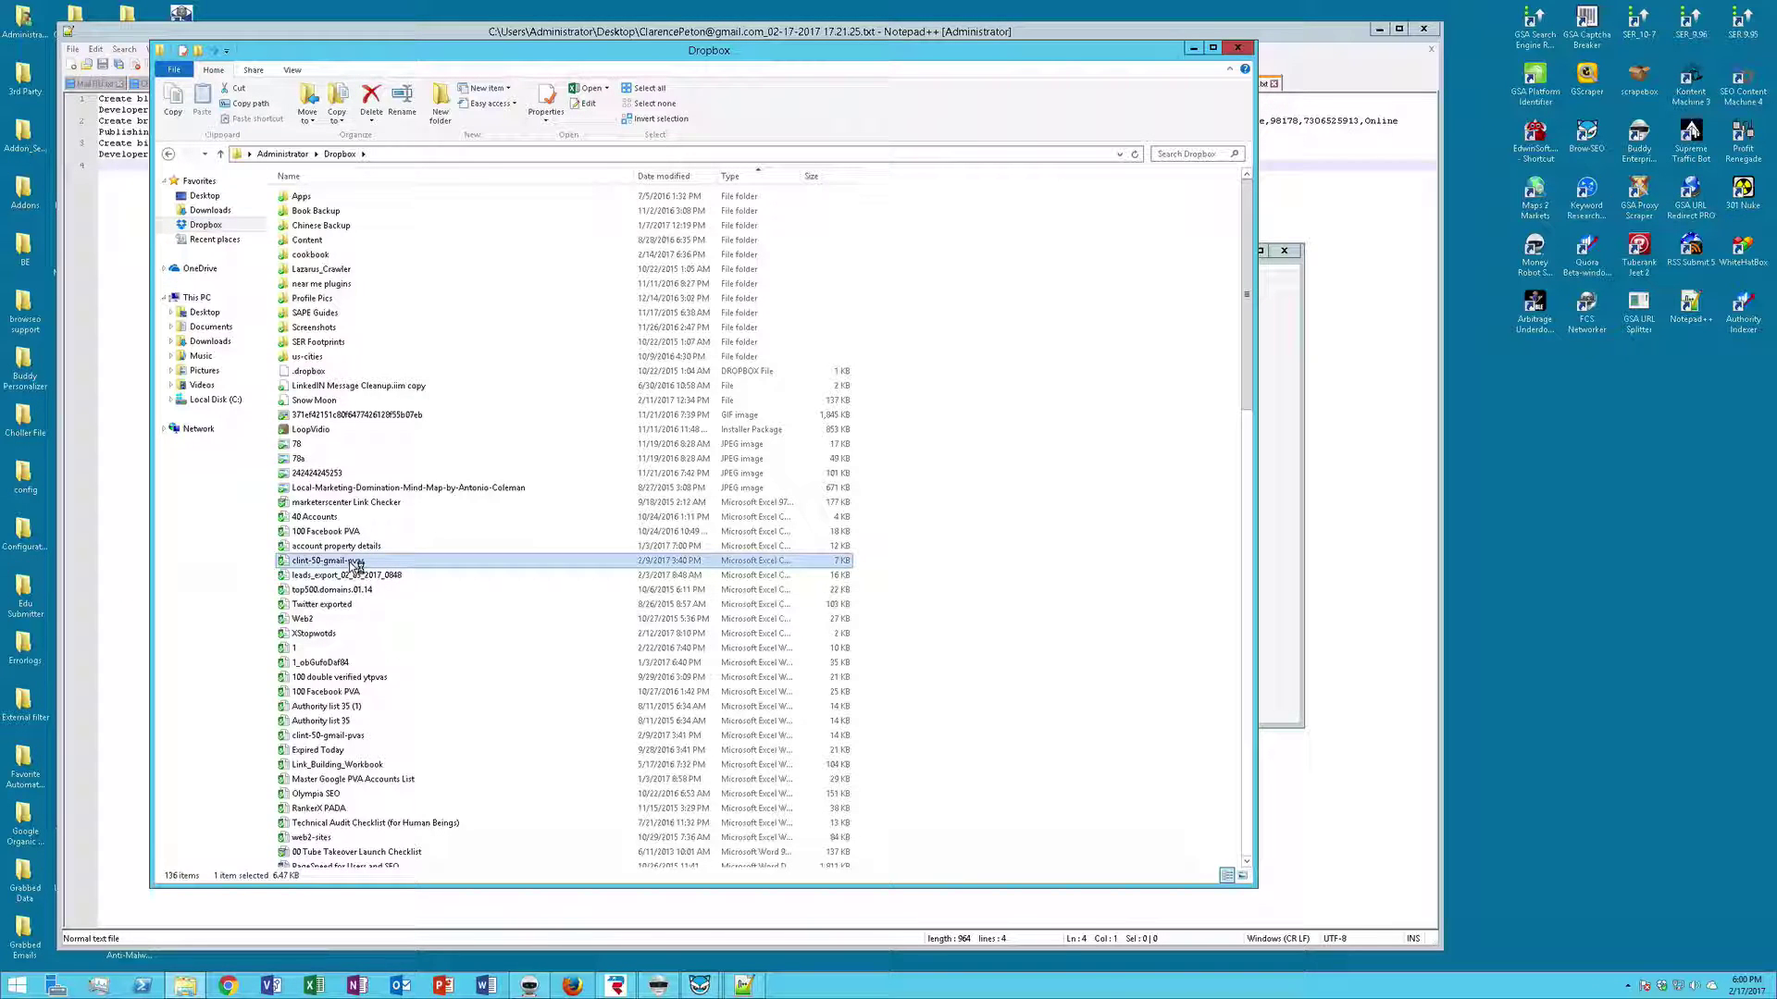
{"action": "double_click", "coordinate": [357, 563]}
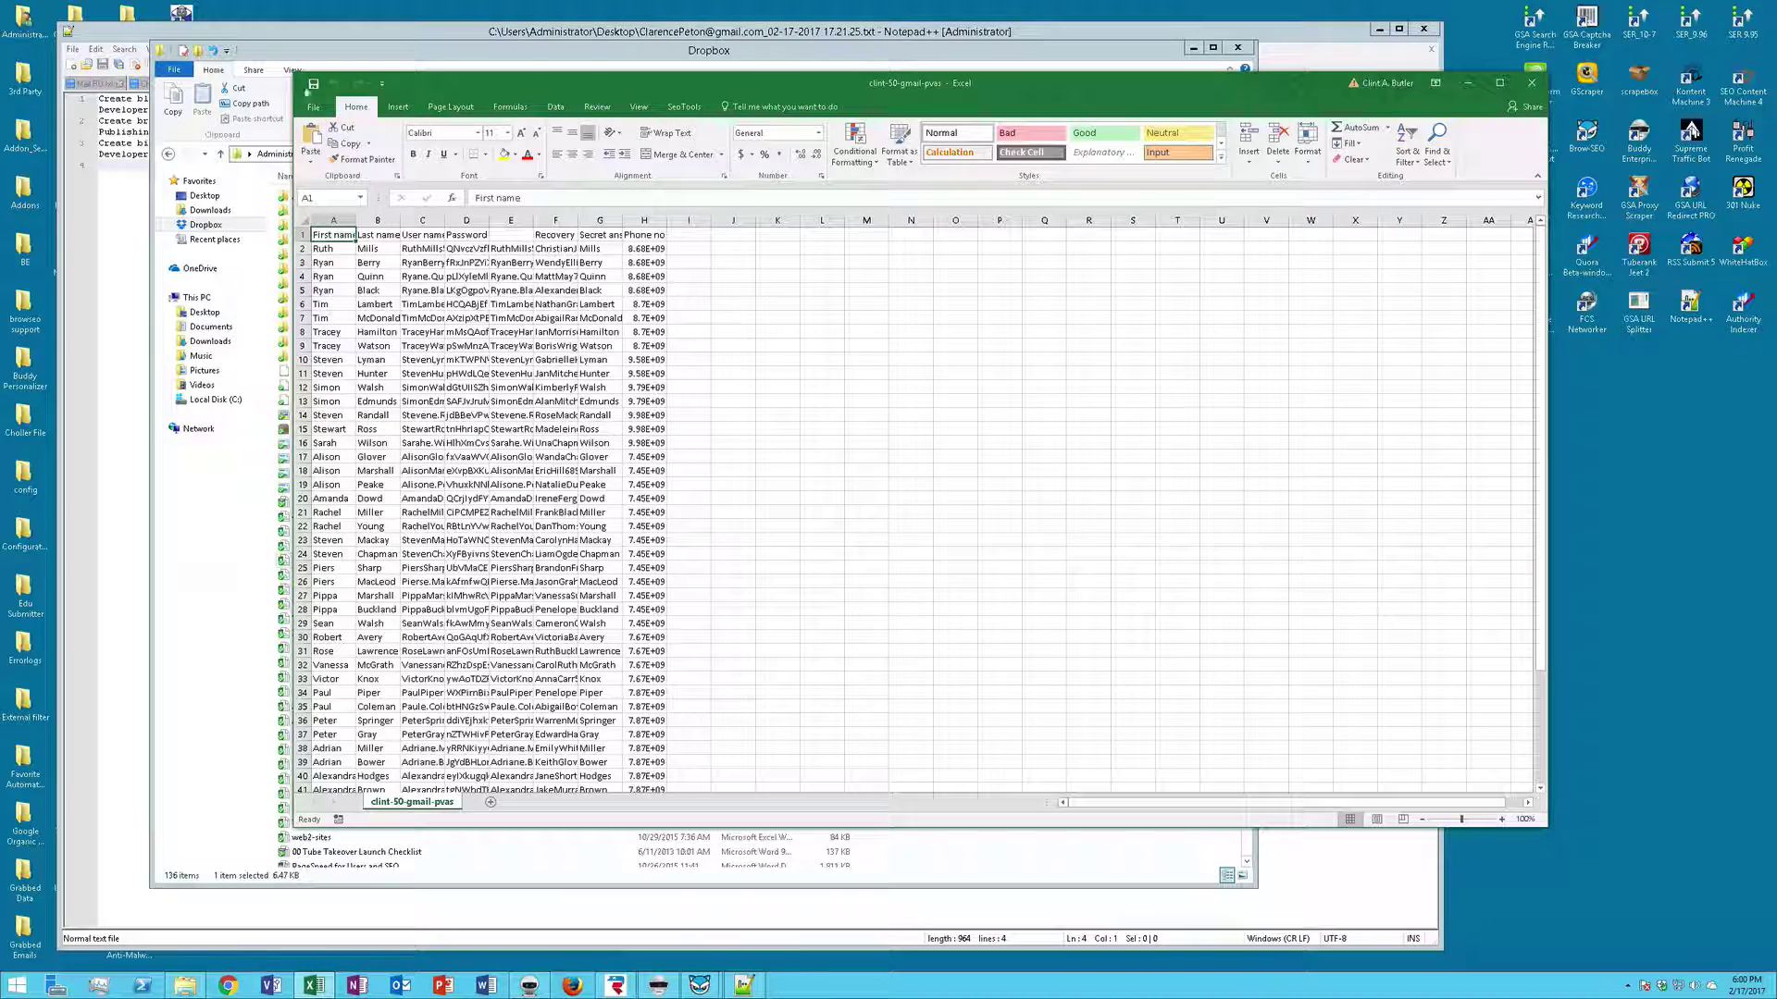
{"action": "left_click", "coordinate": [1525, 89]}
Widen the importer and remove the Secret ans column from the import
{"action": "left_click", "coordinate": [1284, 559]}
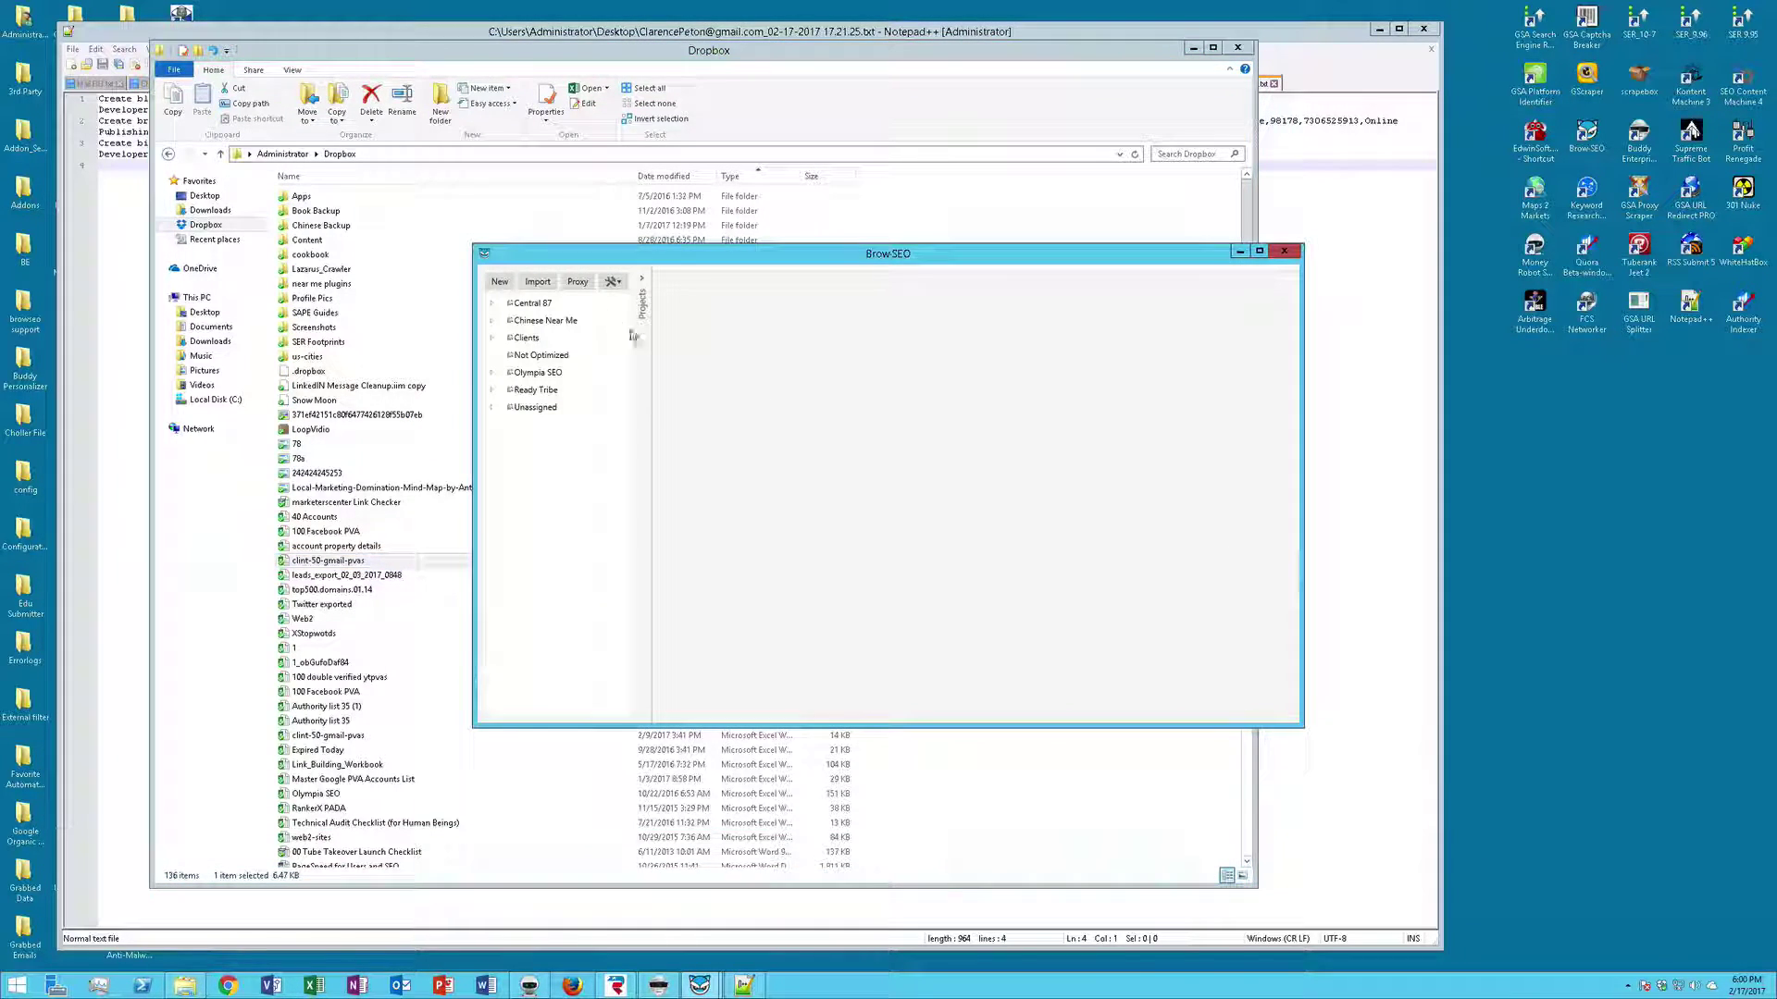
{"action": "left_click", "coordinate": [1237, 47]}
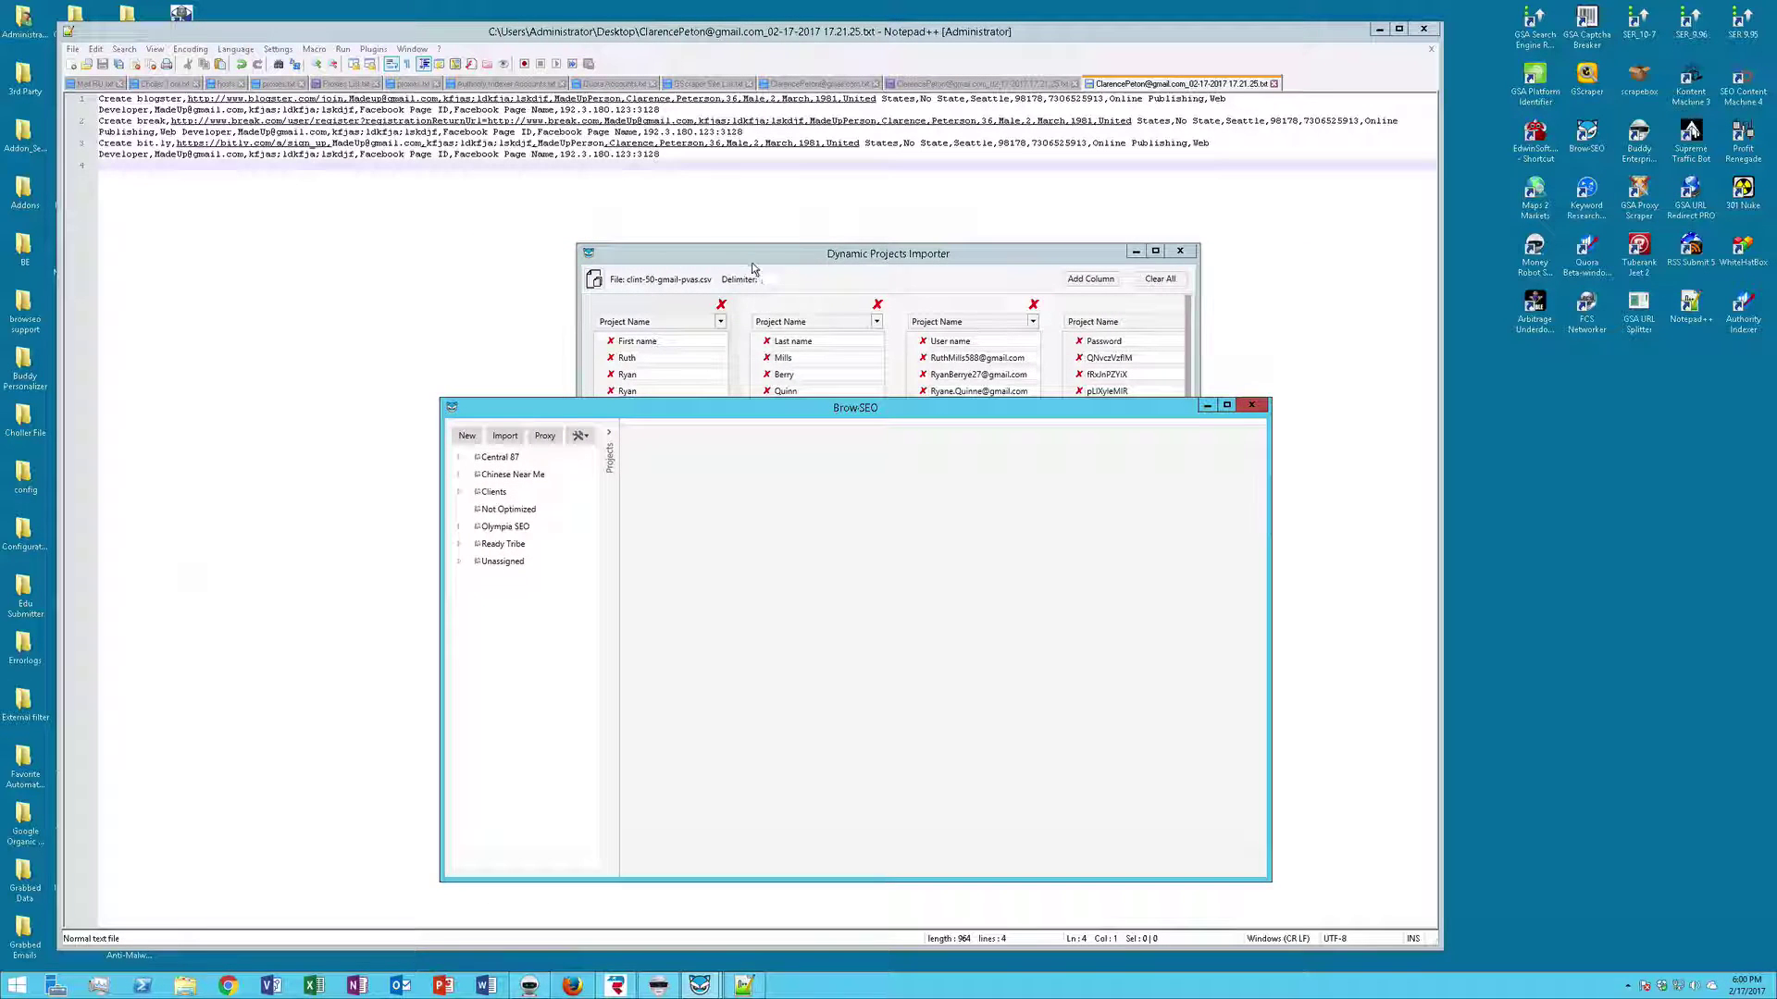
{"action": "left_click", "coordinate": [752, 268]}
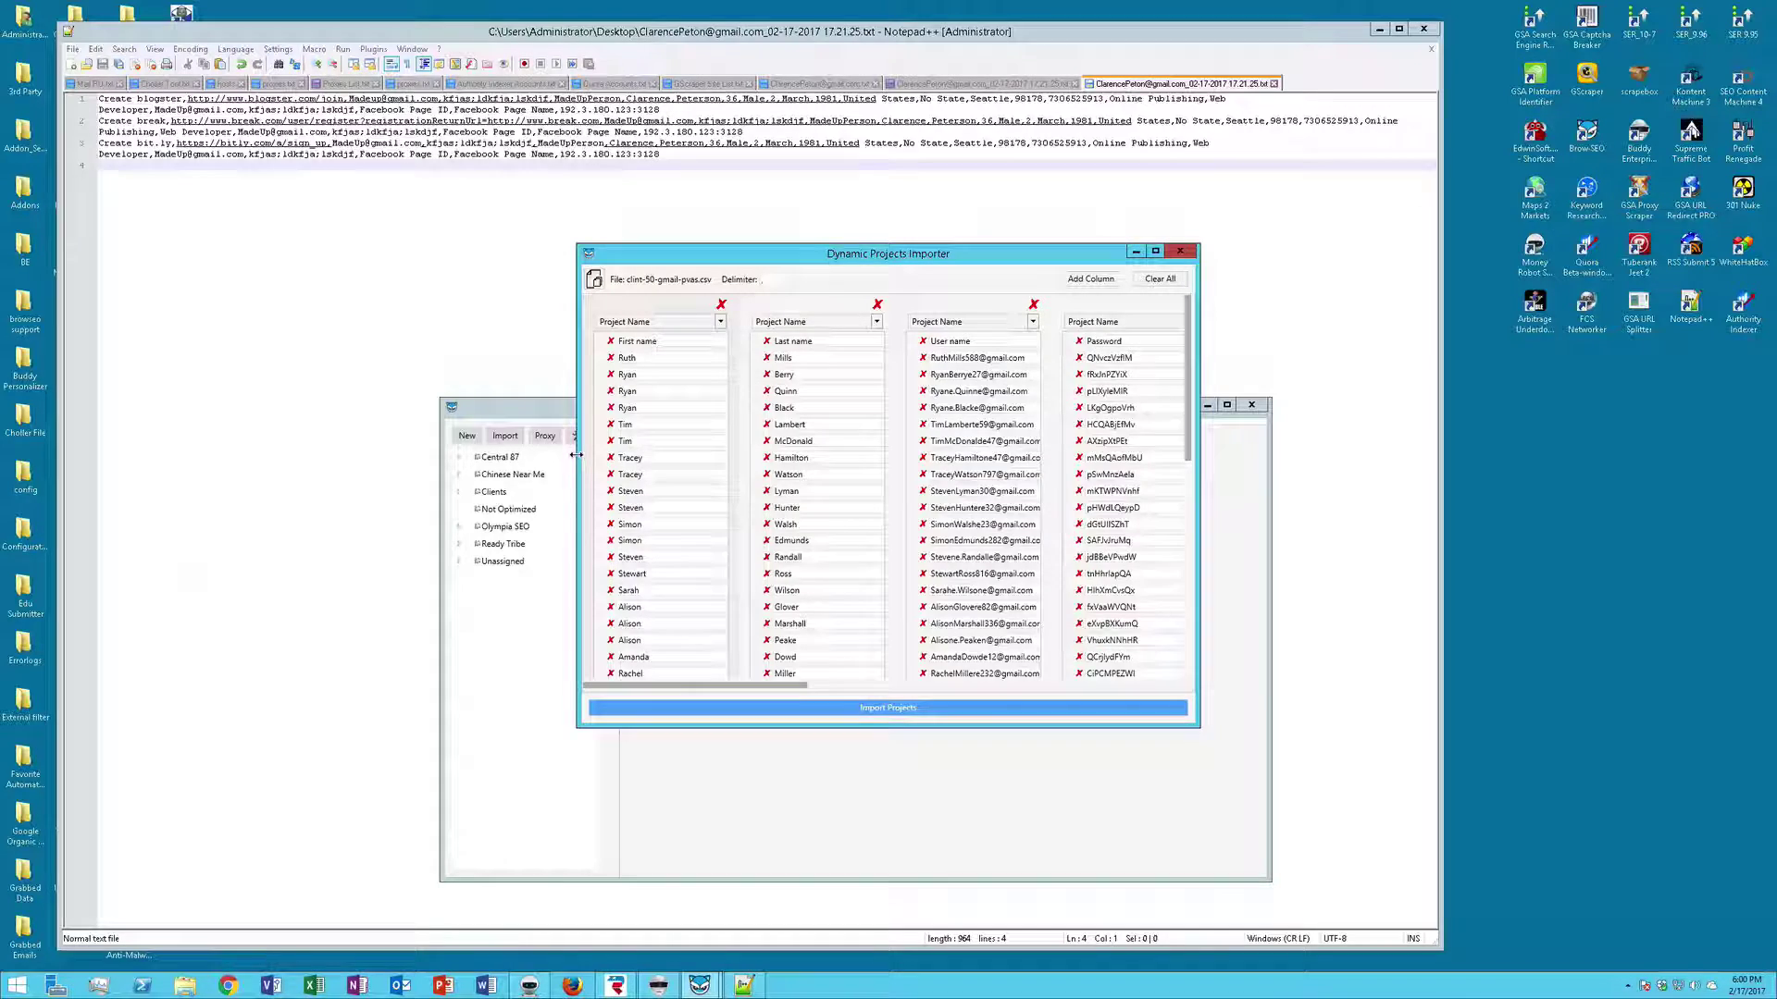
{"action": "left_click_drag", "start_coordinate": [575, 455], "coordinate": [232, 454]}
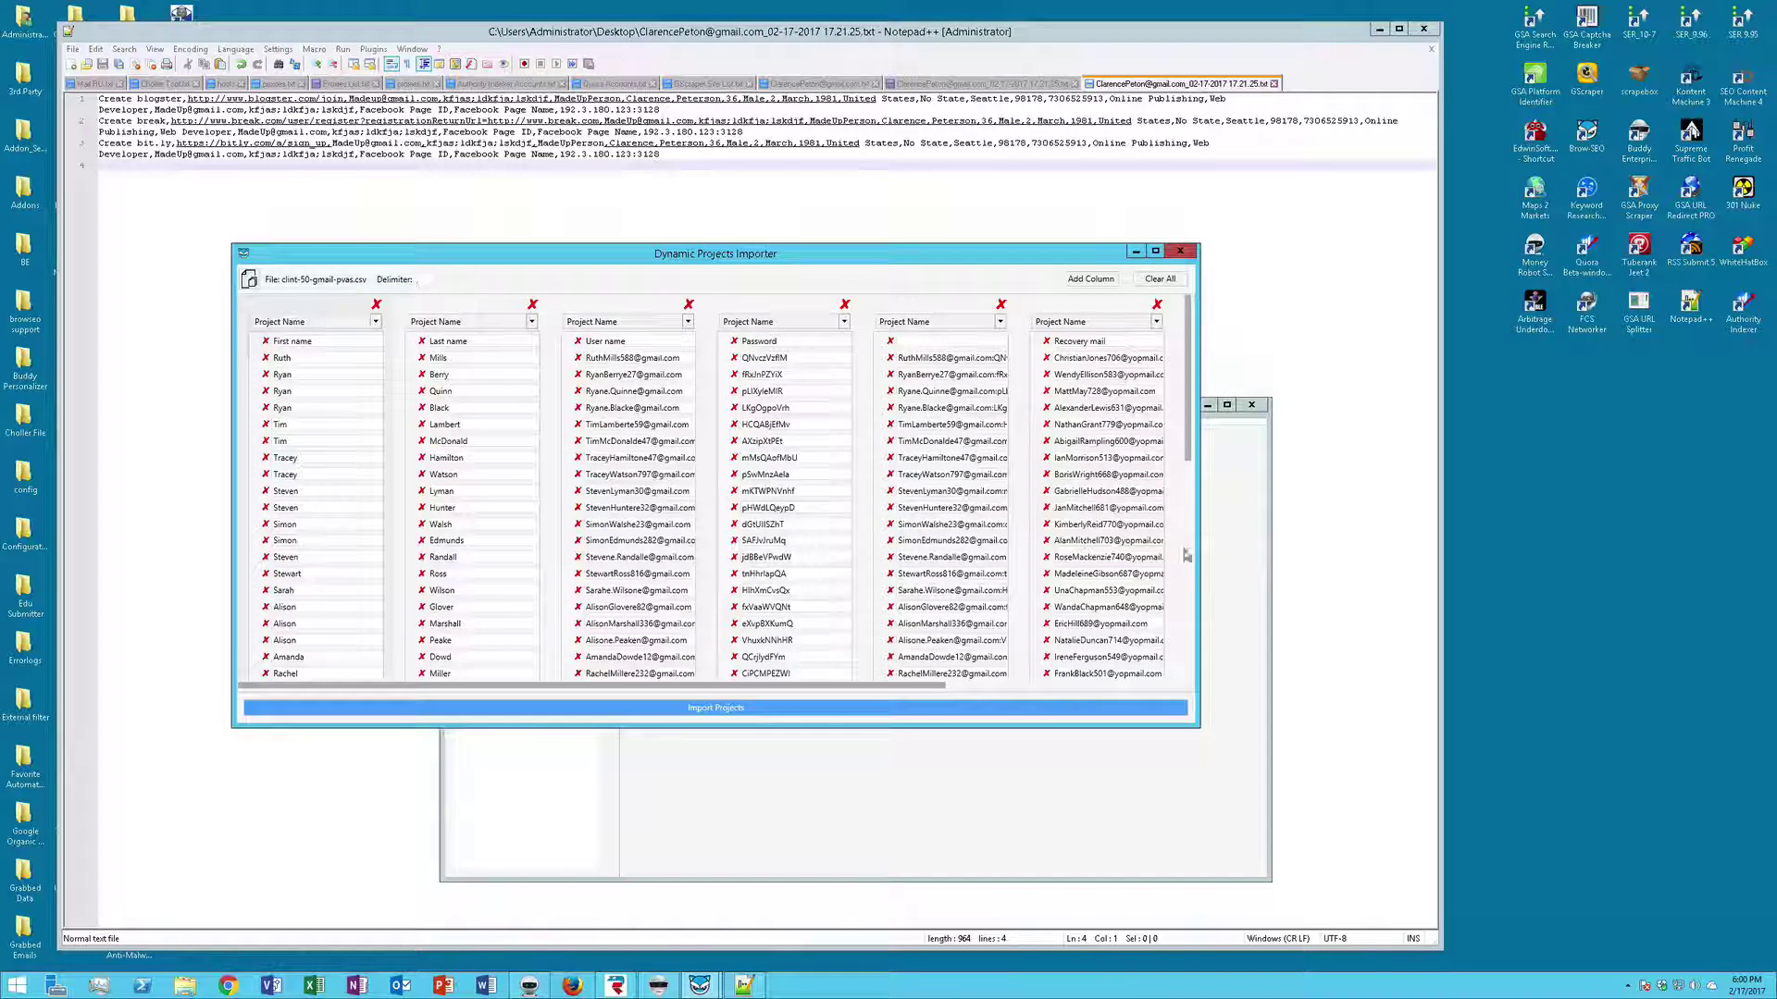
{"action": "left_click_drag", "start_coordinate": [1200, 554], "coordinate": [1526, 550]}
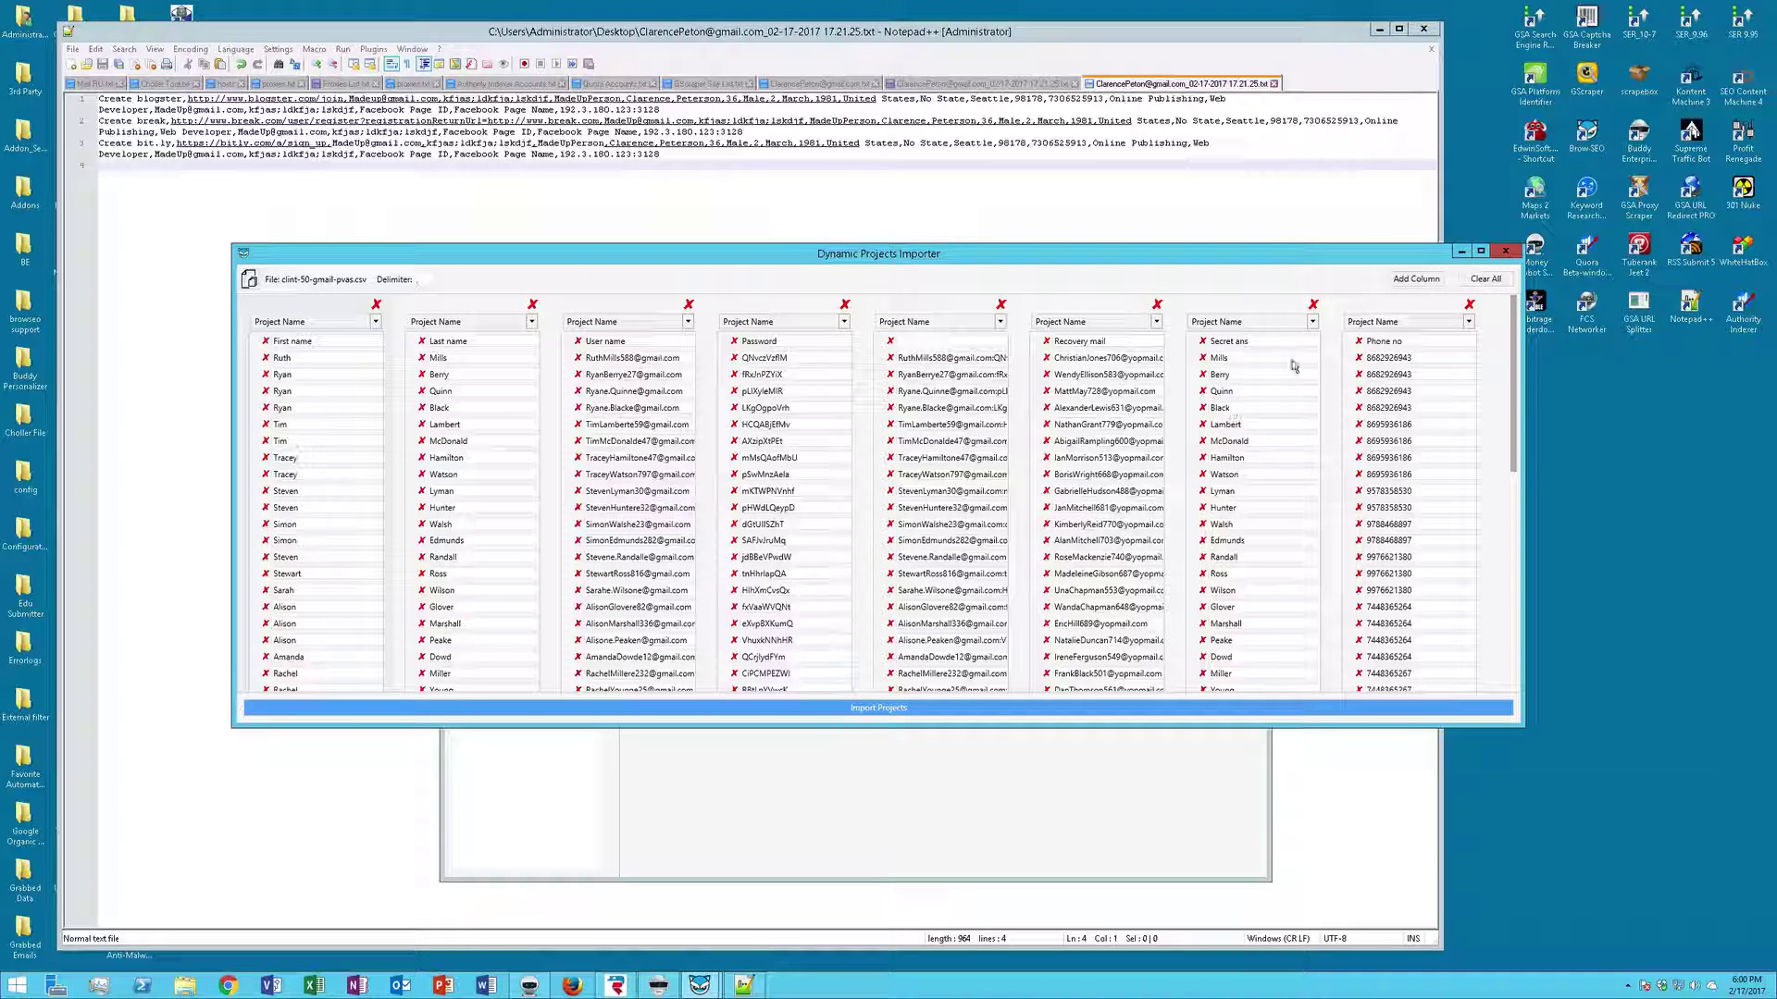
{"action": "left_click", "coordinate": [1313, 304]}
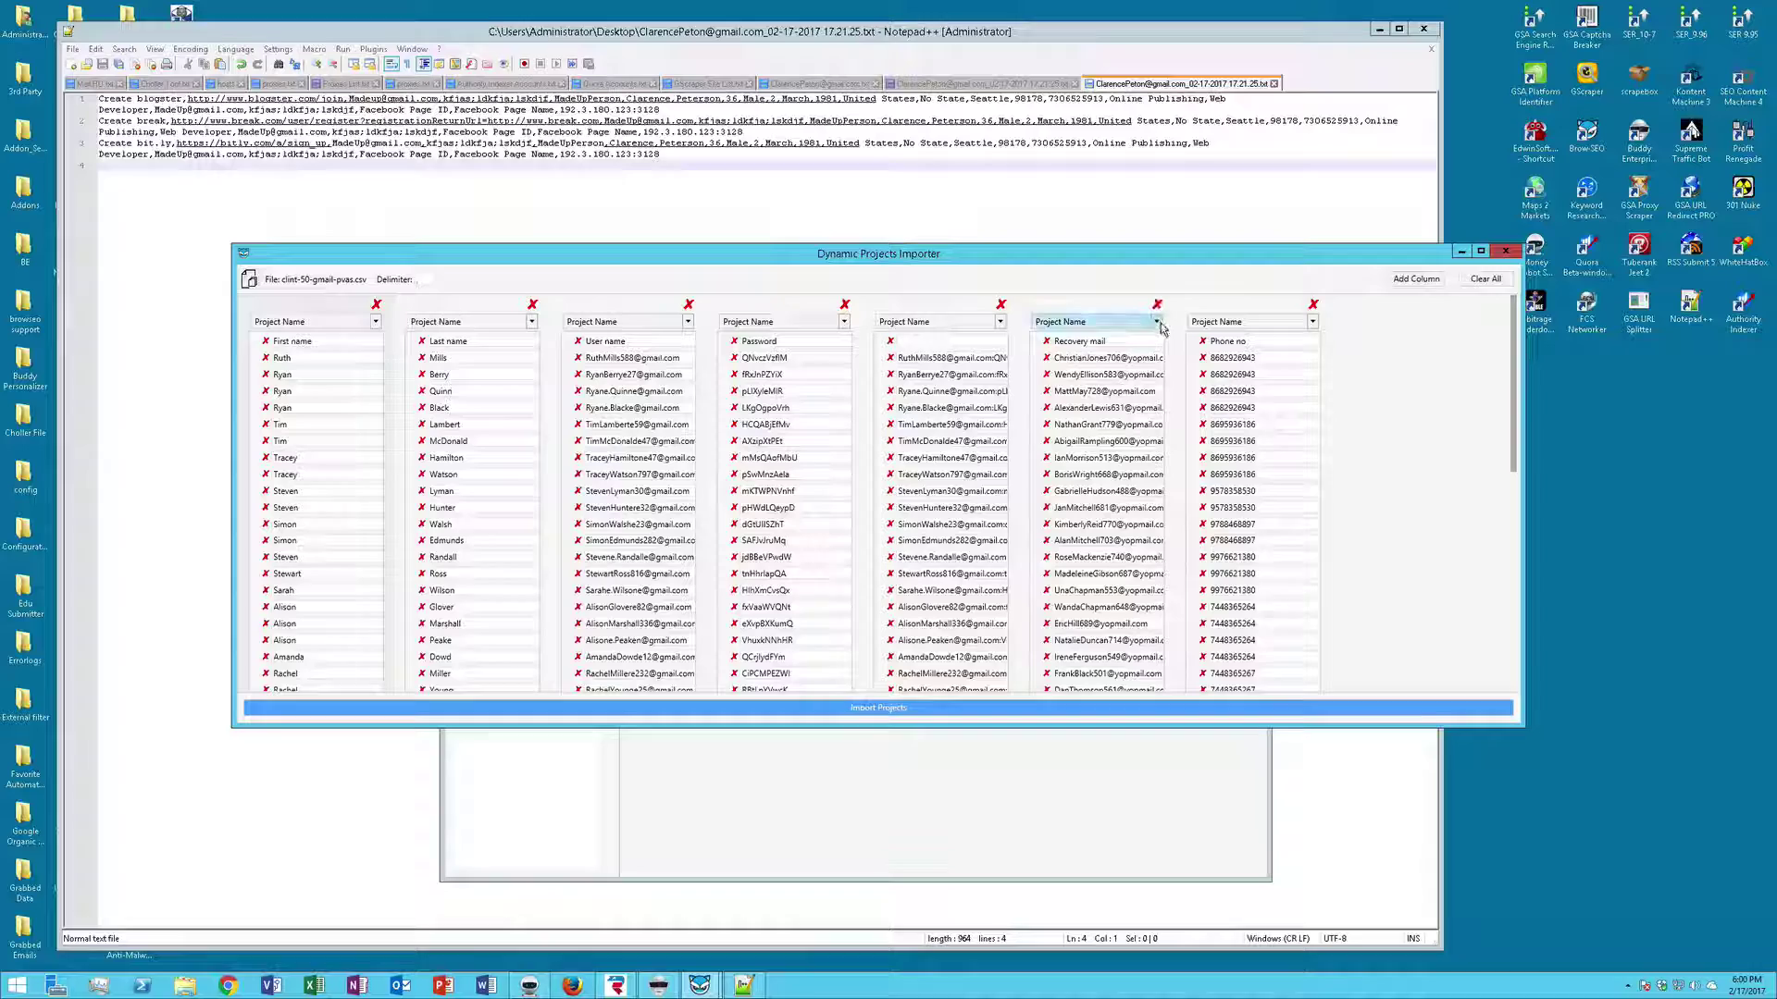
Map the Recovery mail column to Notes and Phone no to Phone Number
{"action": "left_click", "coordinate": [1157, 323]}
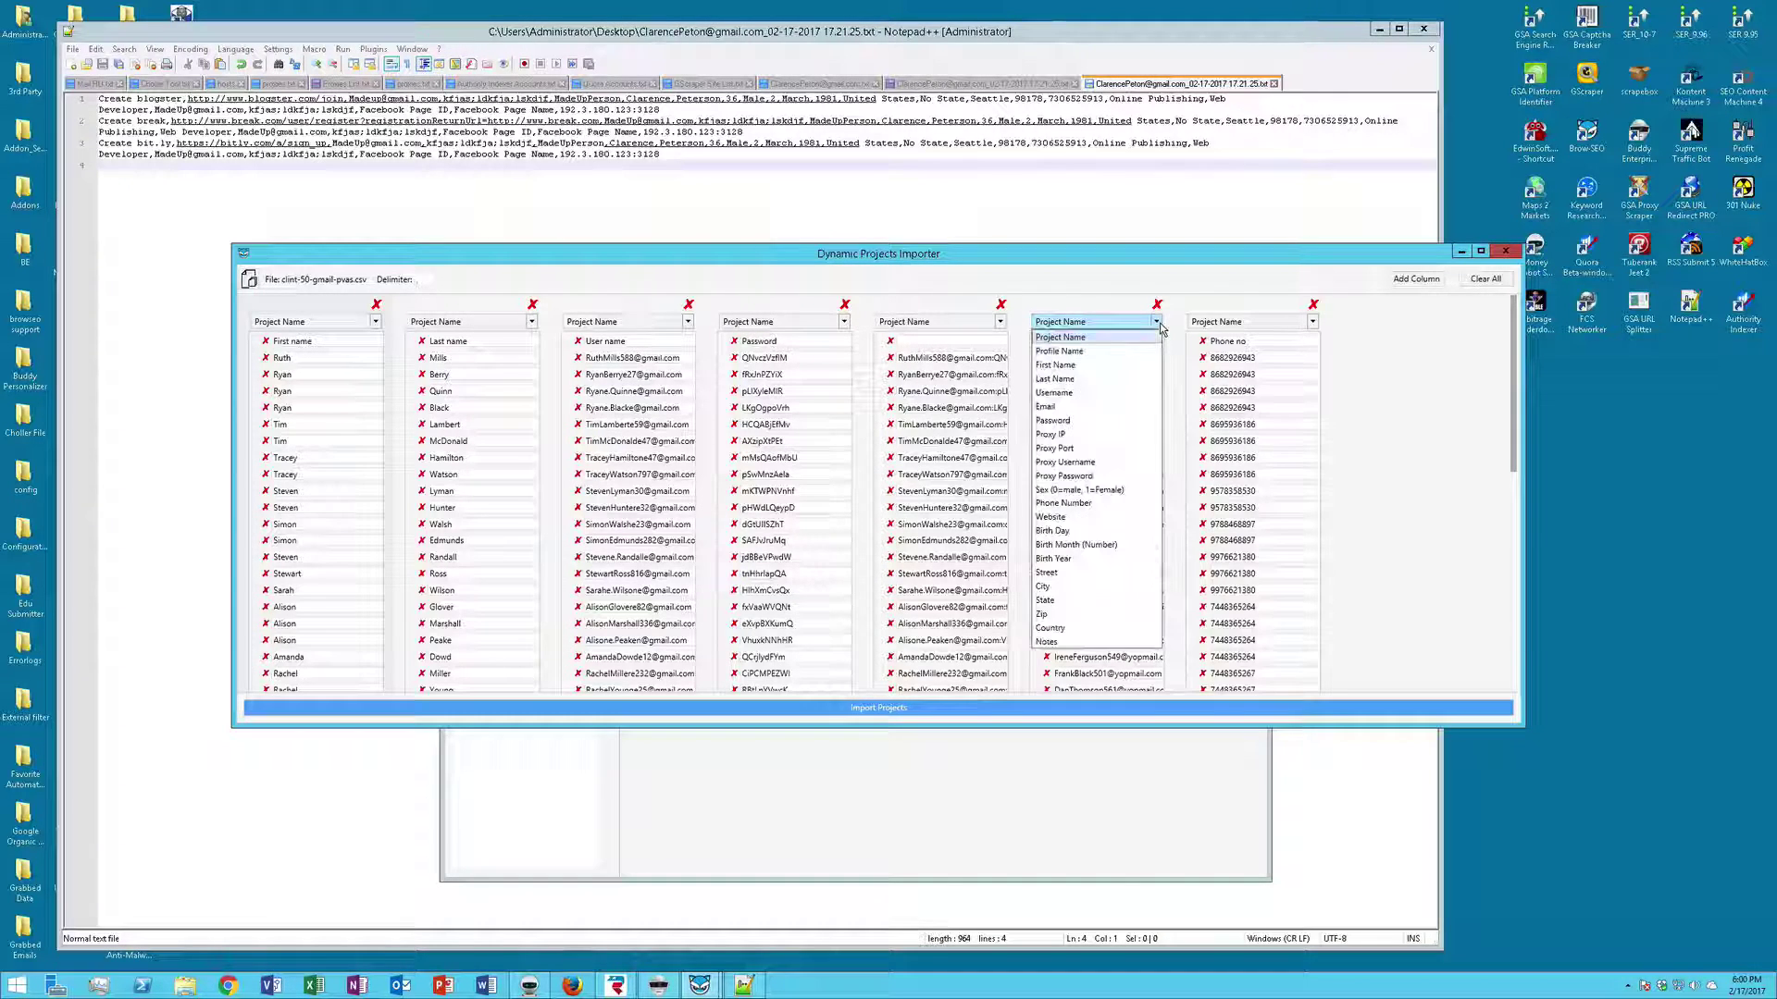
{"action": "left_click", "coordinate": [1079, 642]}
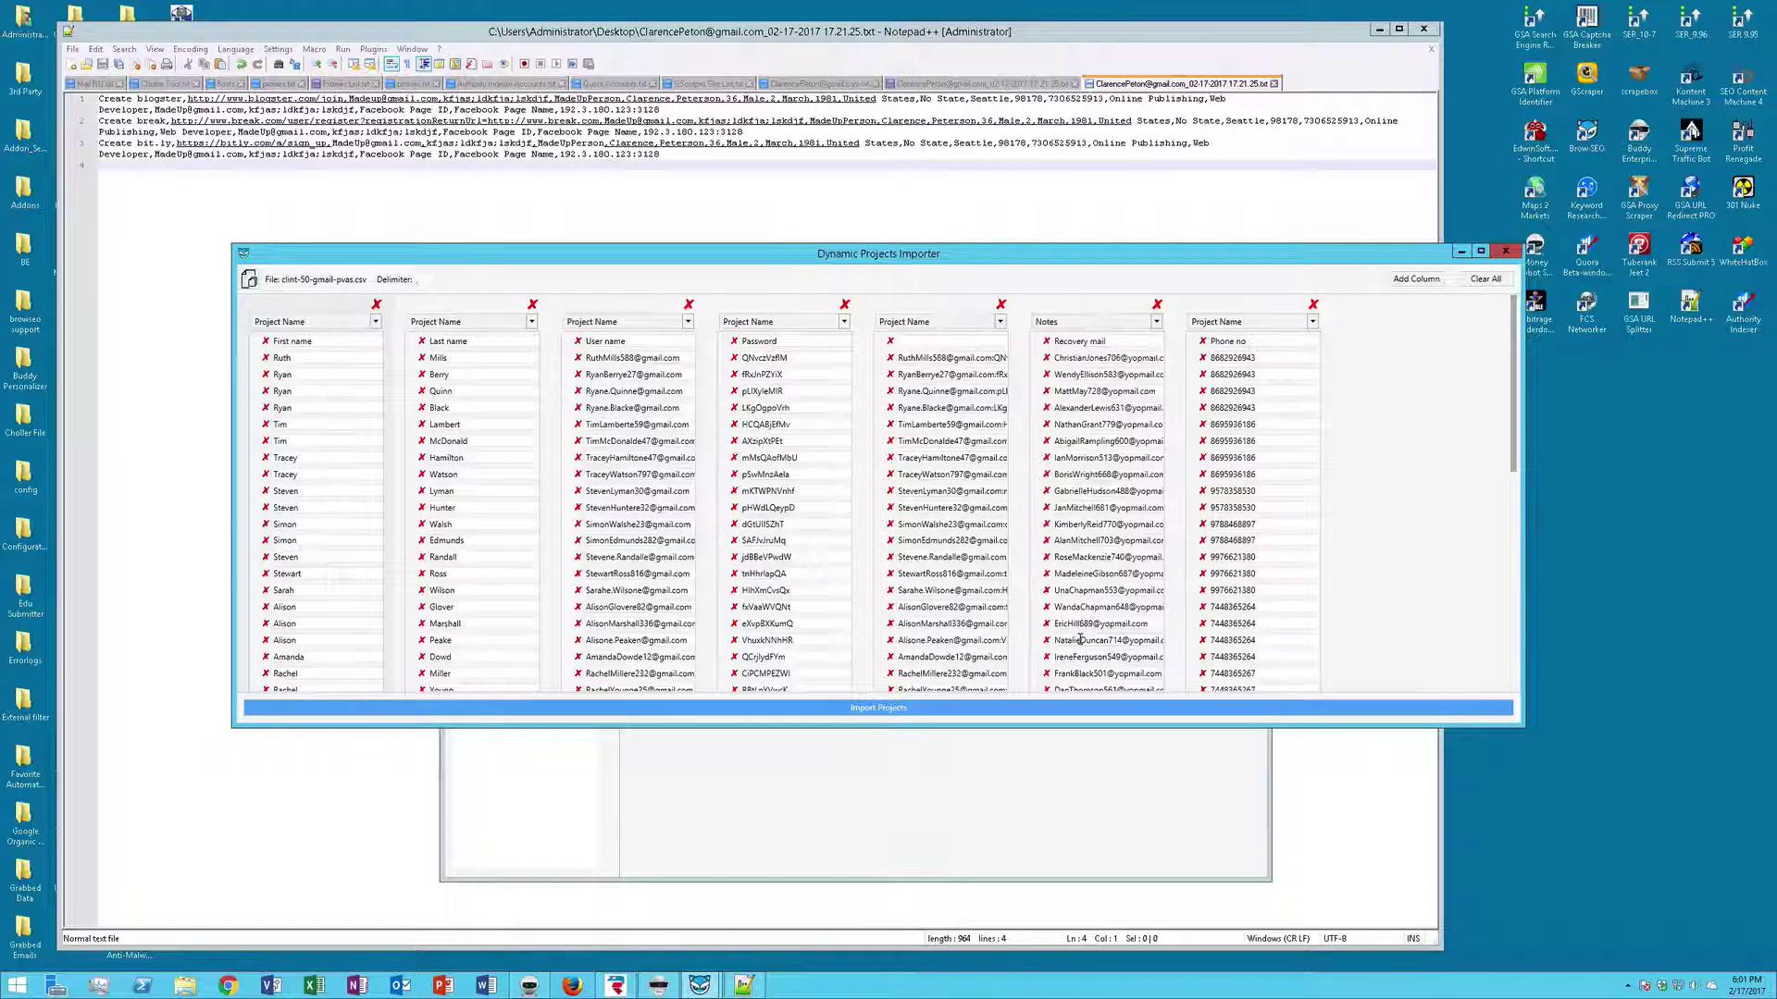
{"action": "left_click", "coordinate": [1234, 324]}
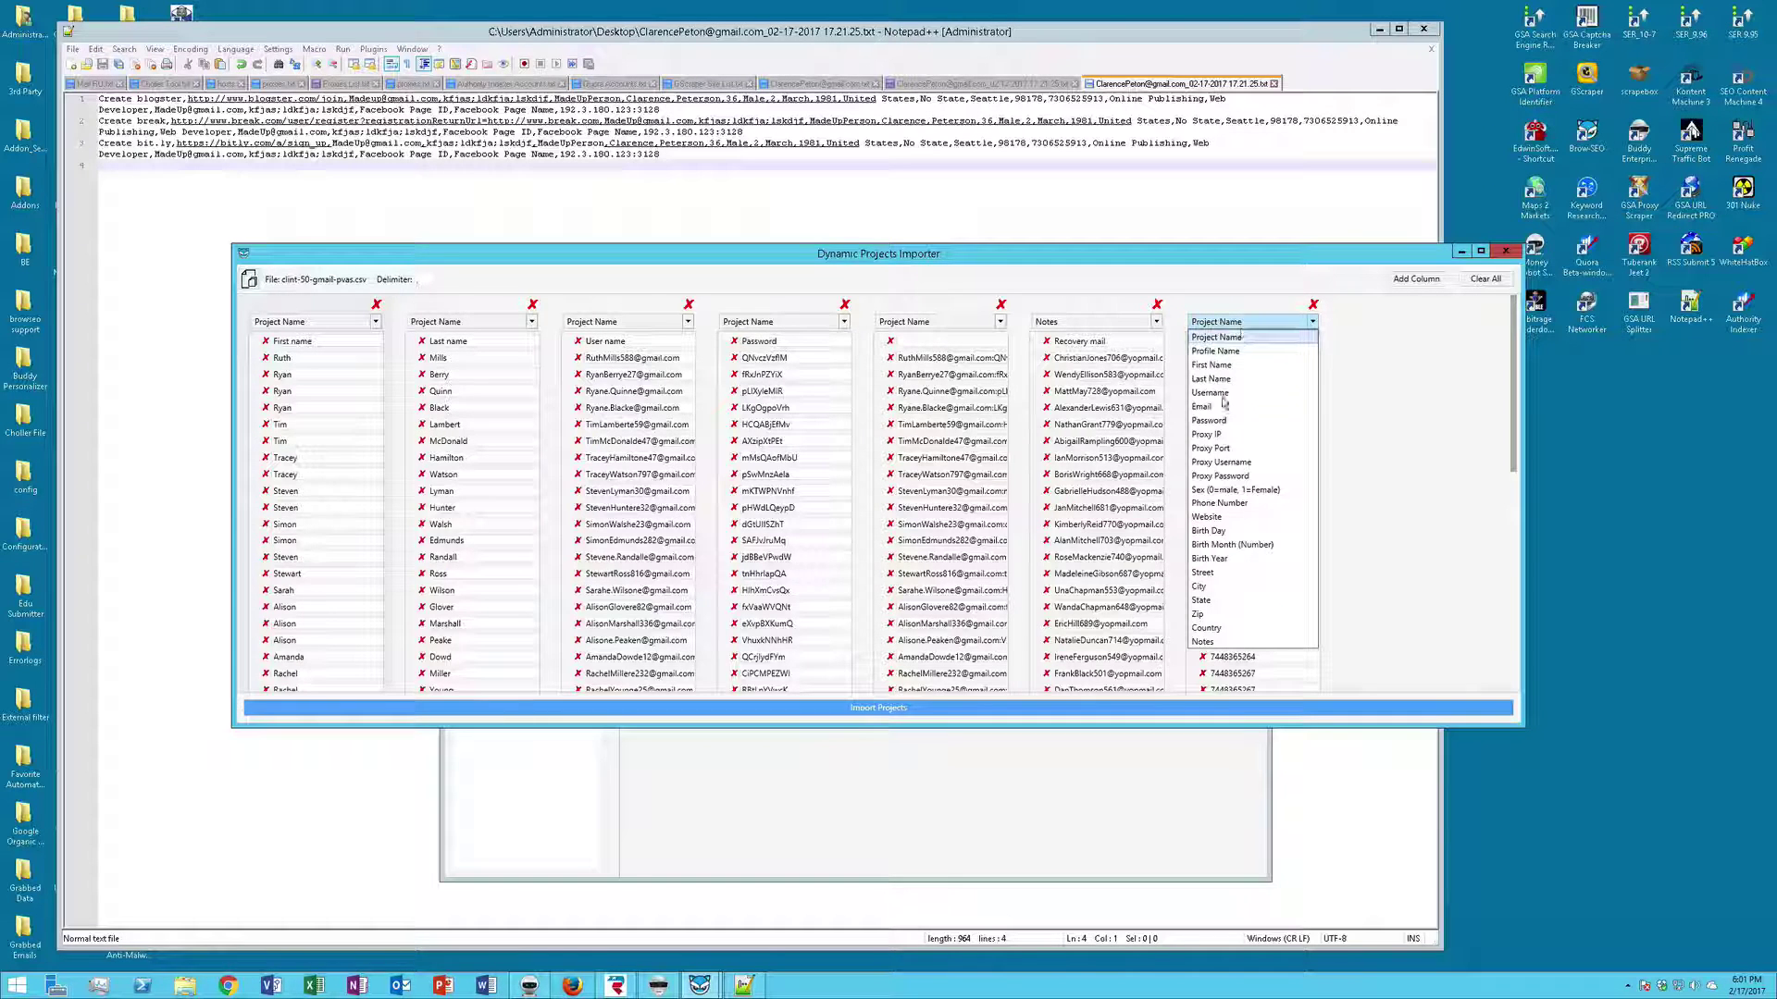
{"action": "left_click", "coordinate": [1219, 503]}
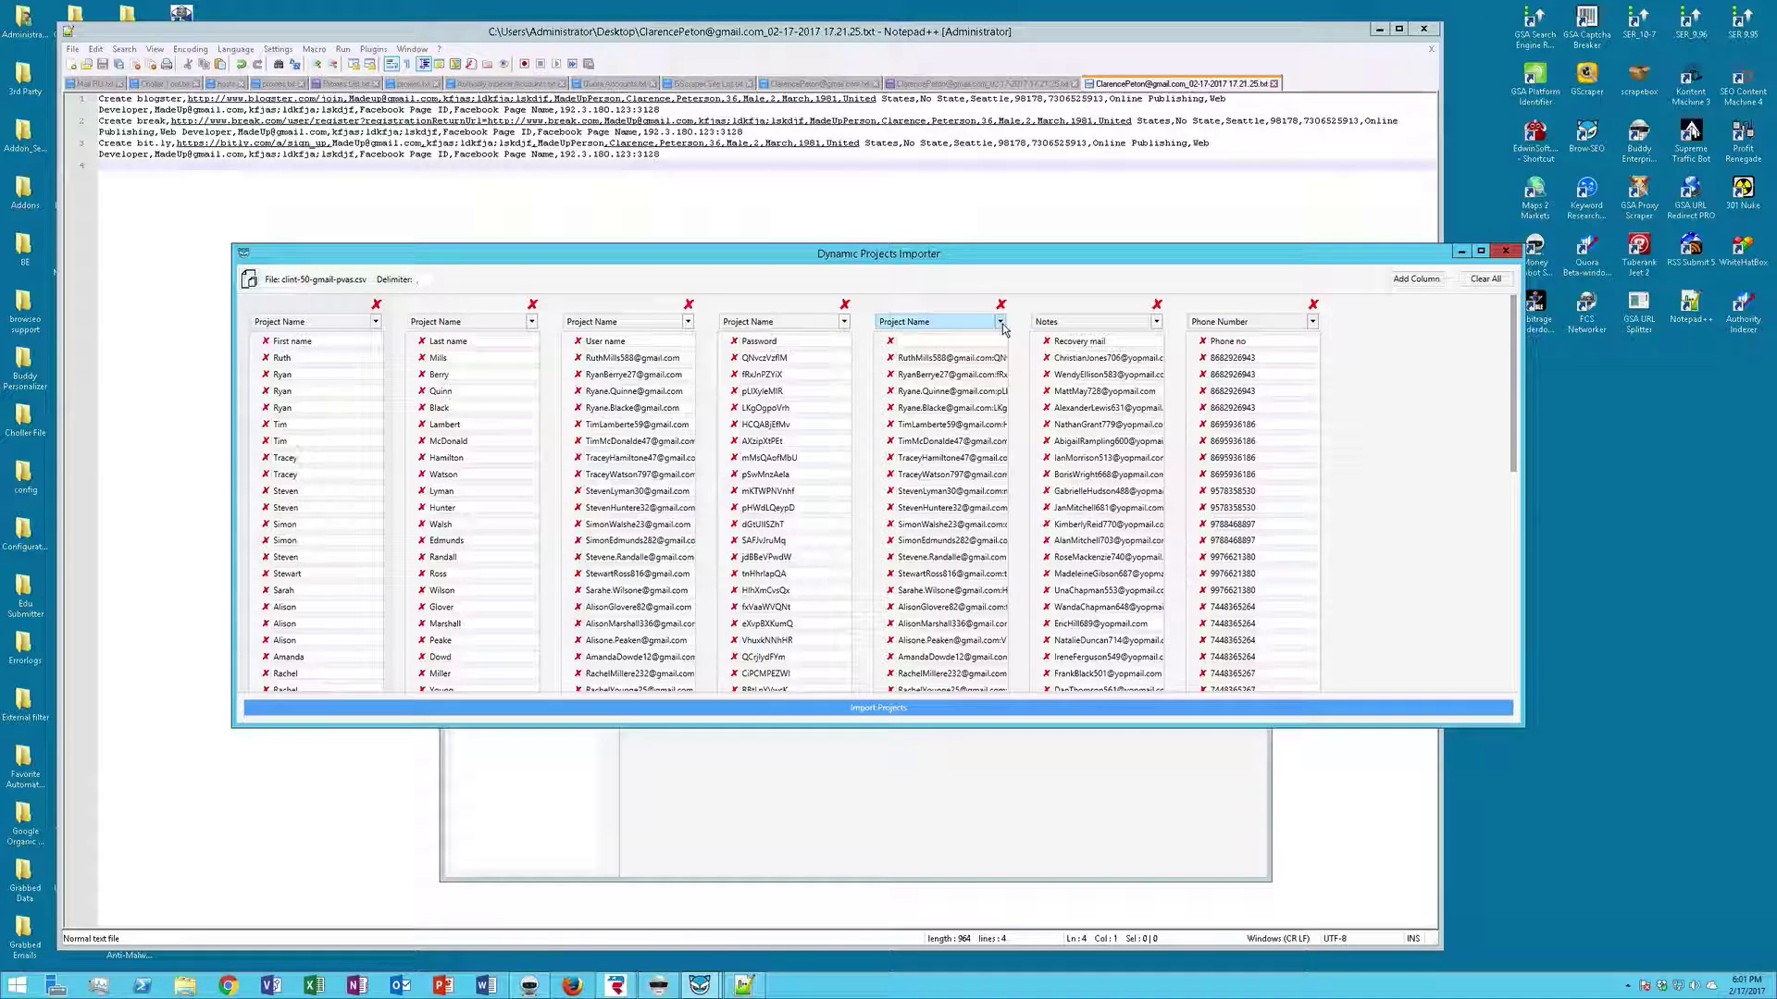
Map the remaining columns to First Name, Last Name, Password and Email
{"action": "left_click", "coordinate": [375, 321]}
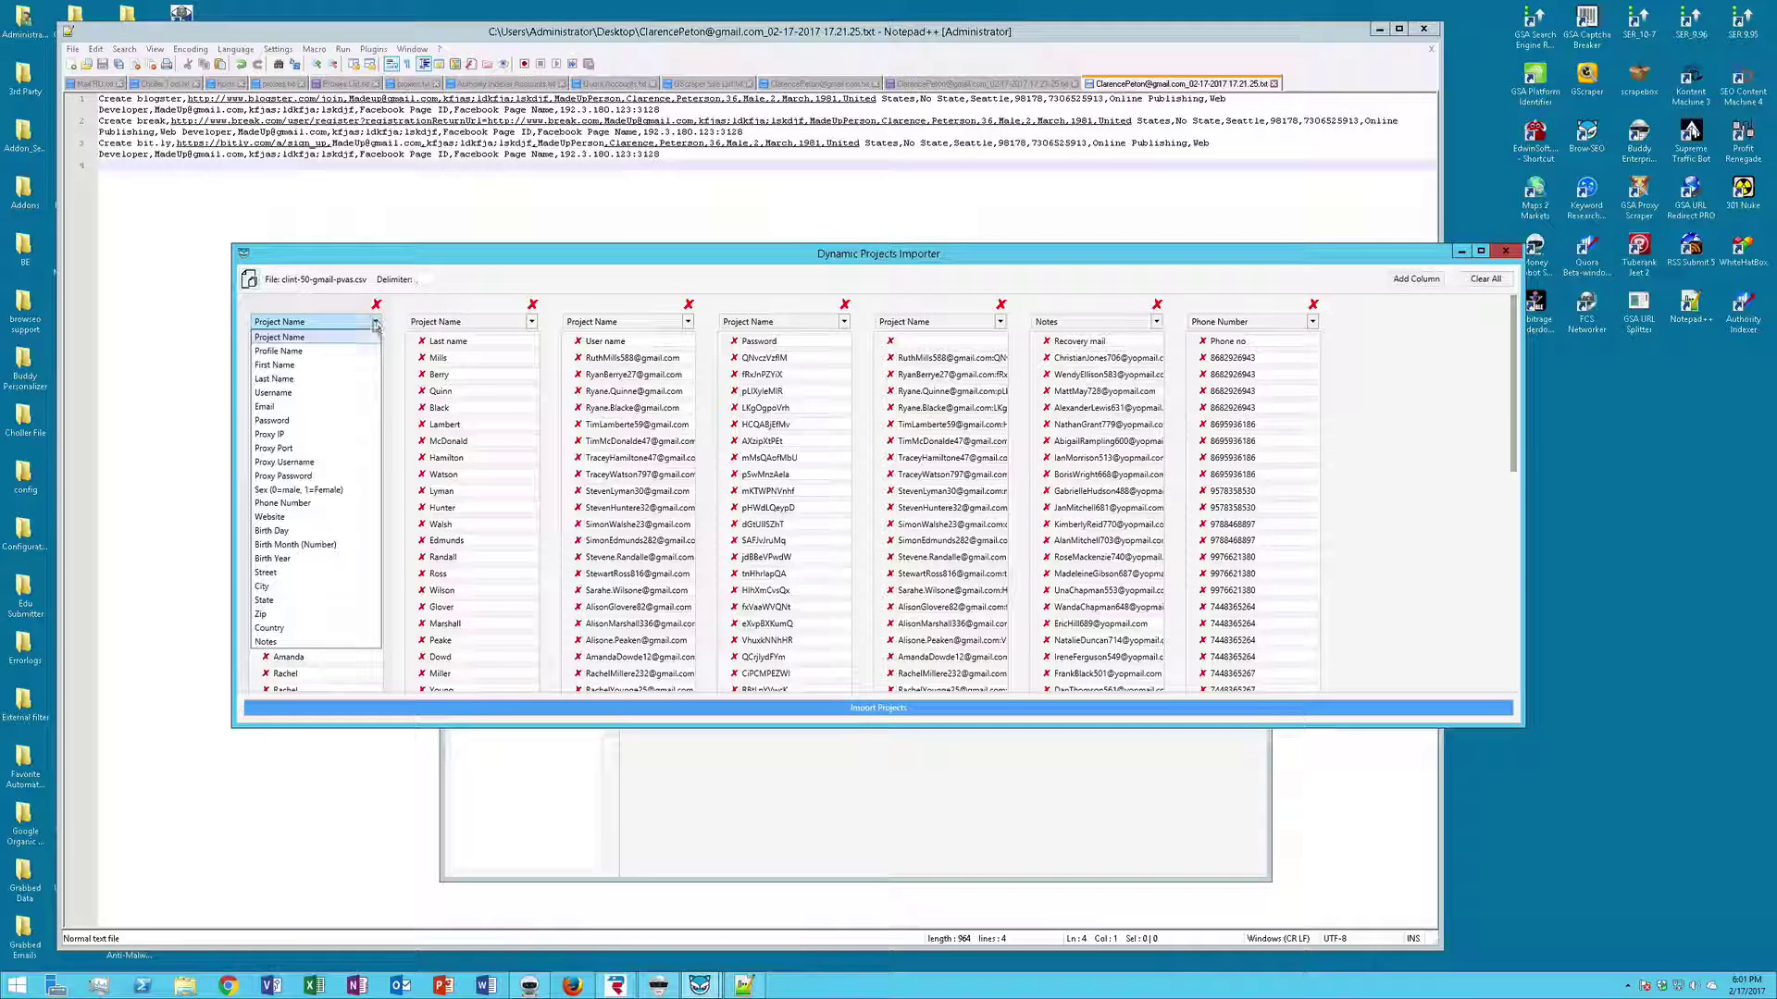
{"action": "left_click", "coordinate": [319, 366]}
{"action": "left_click", "coordinate": [532, 322]}
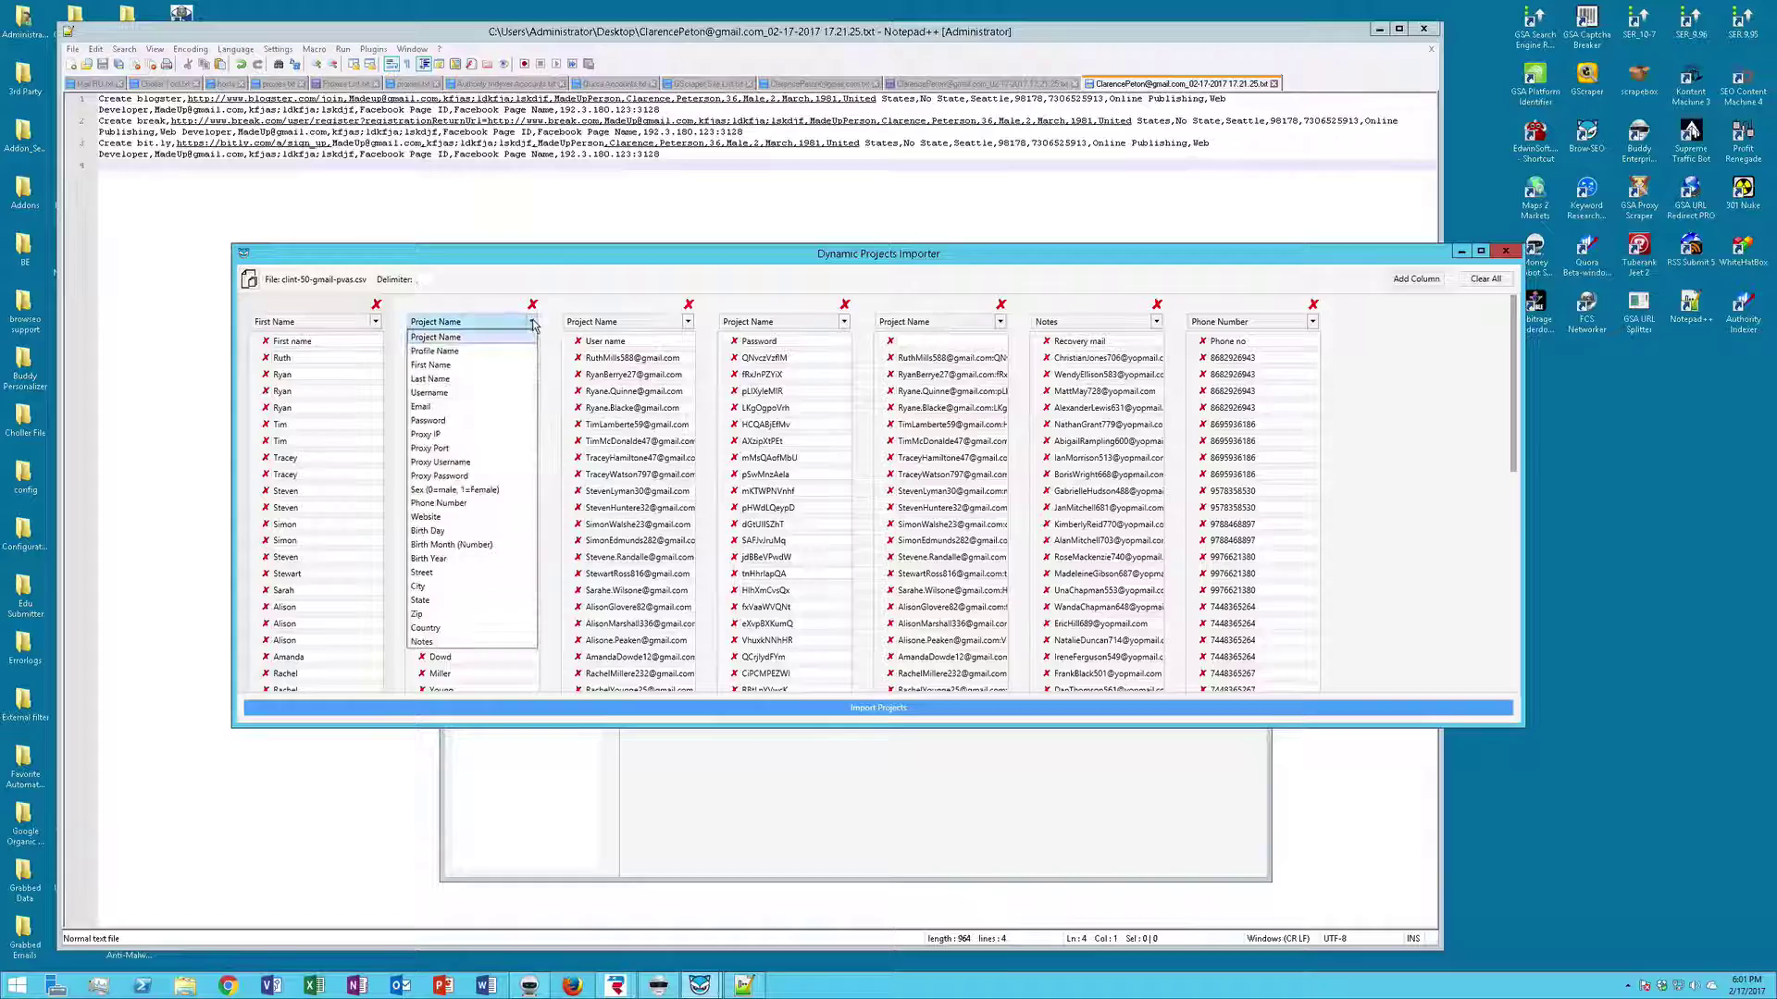
{"action": "left_click", "coordinate": [485, 382]}
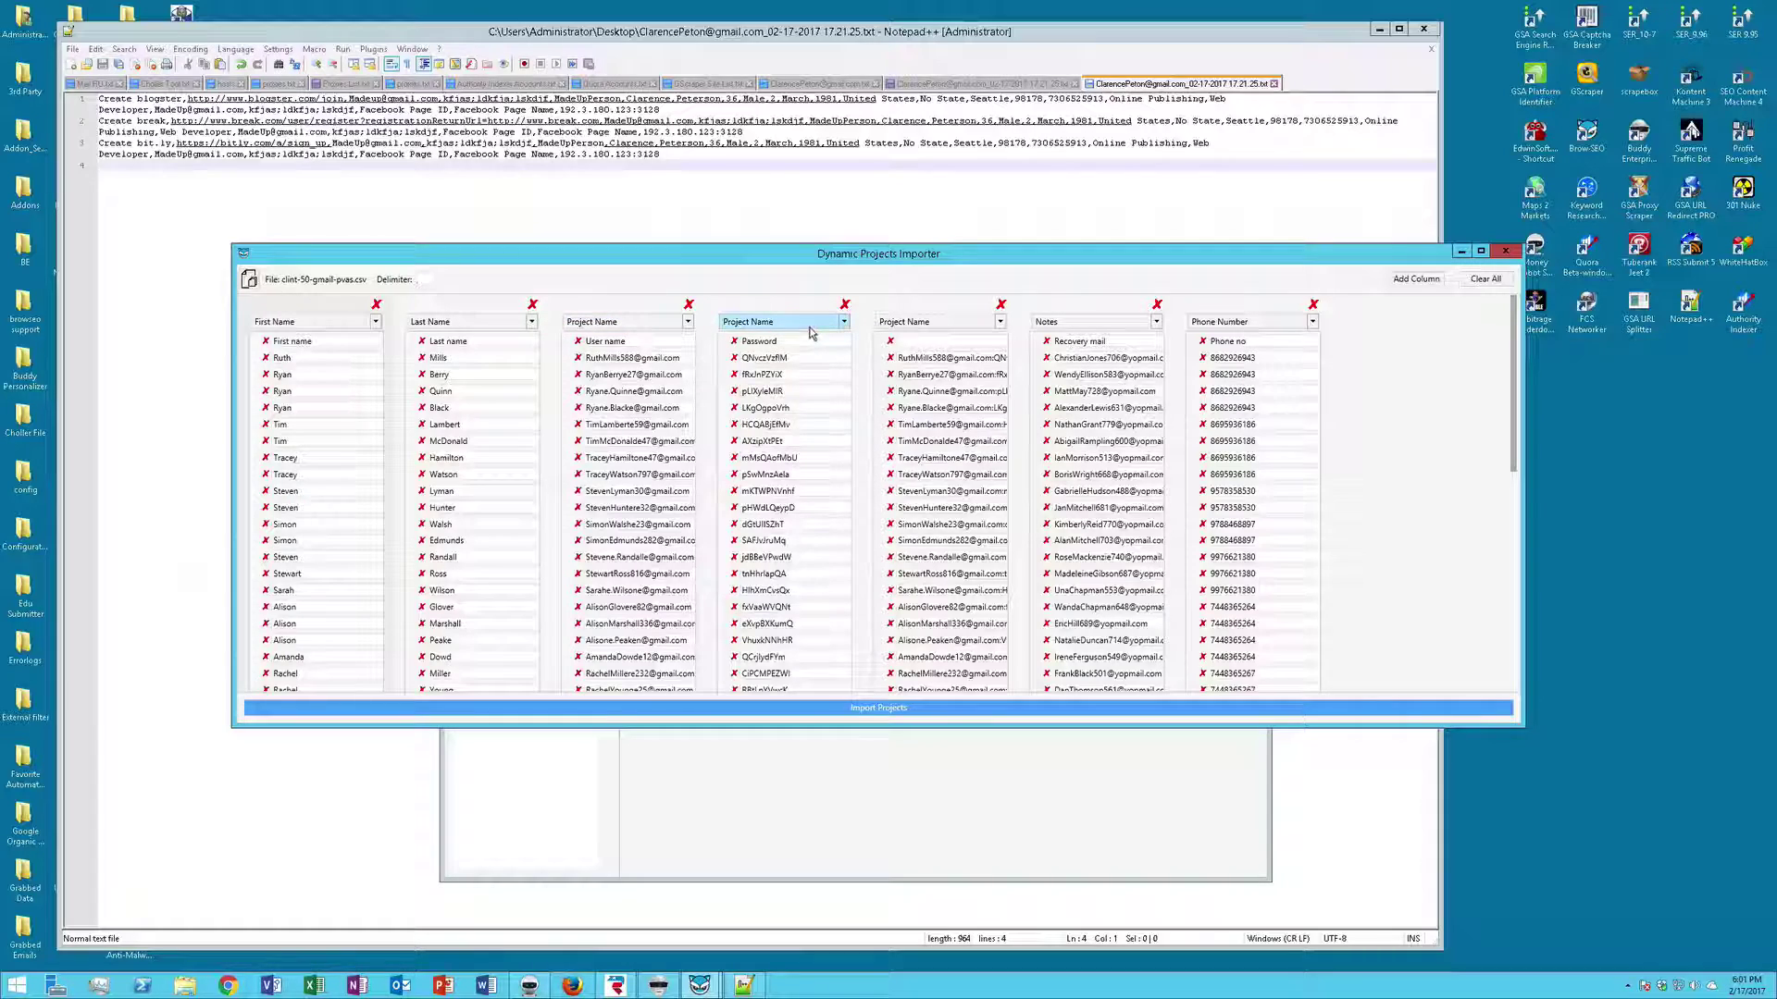
{"action": "left_click", "coordinate": [844, 322]}
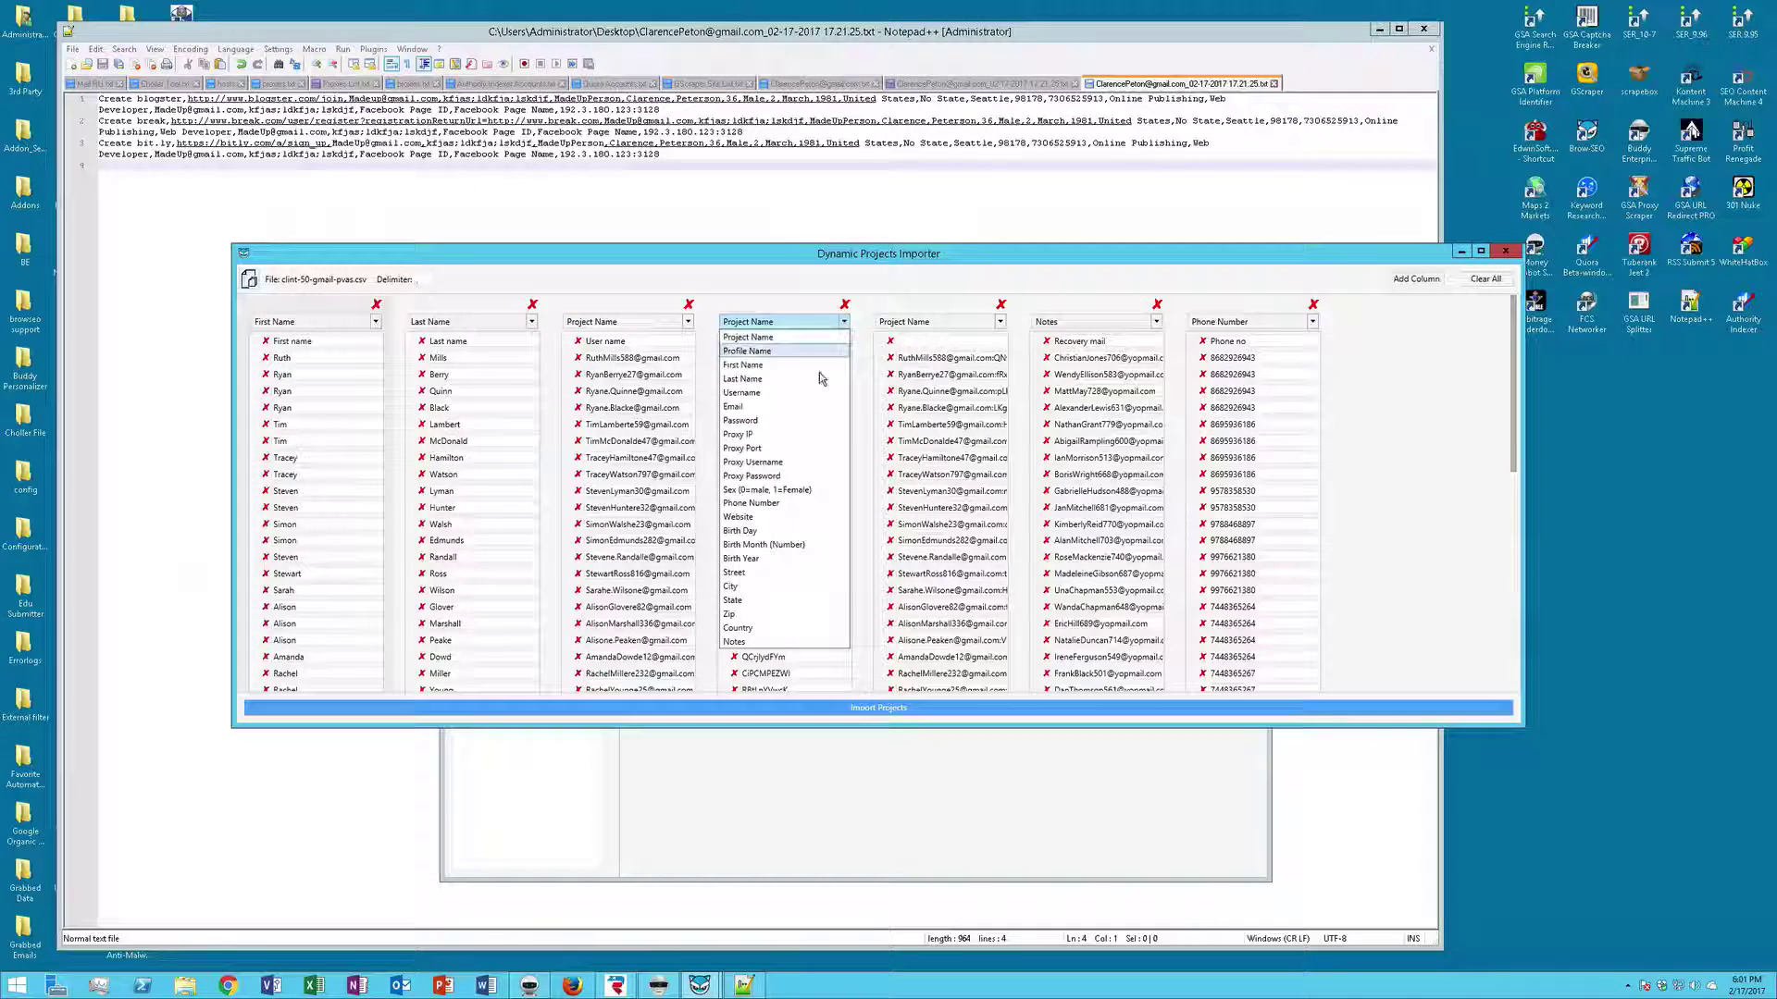
{"action": "left_click", "coordinate": [786, 420]}
{"action": "left_click", "coordinate": [984, 322]}
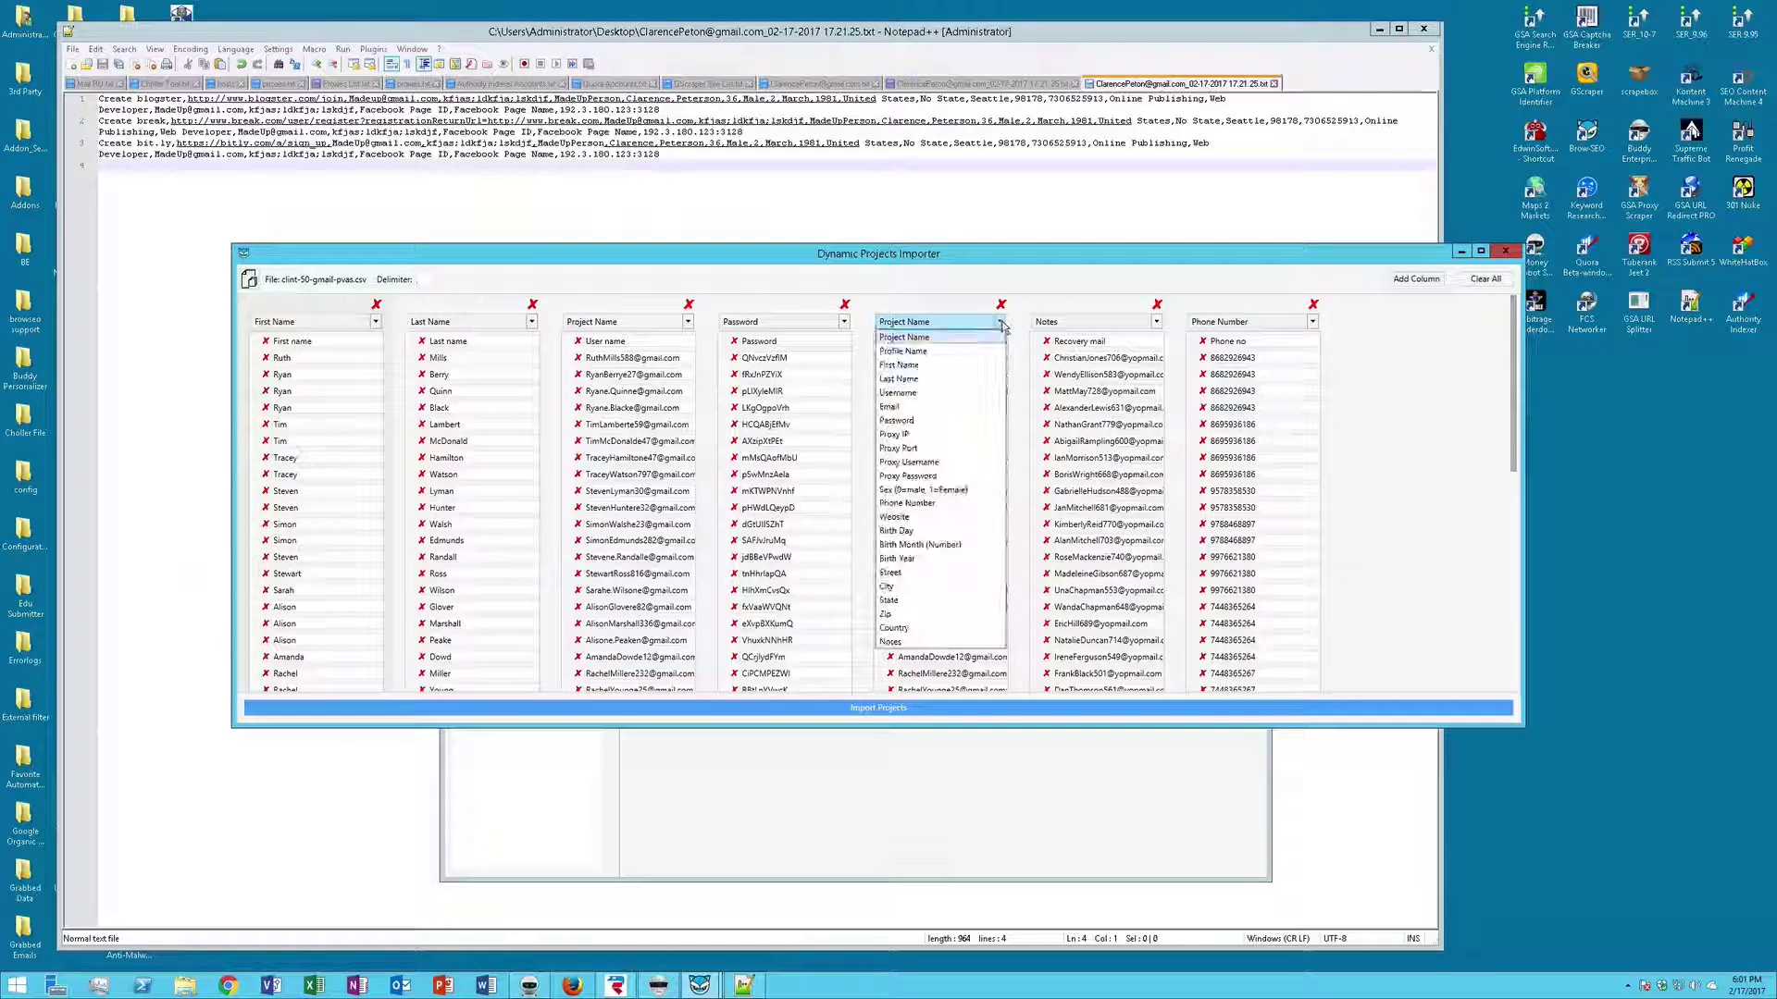
{"action": "left_click", "coordinate": [893, 407]}
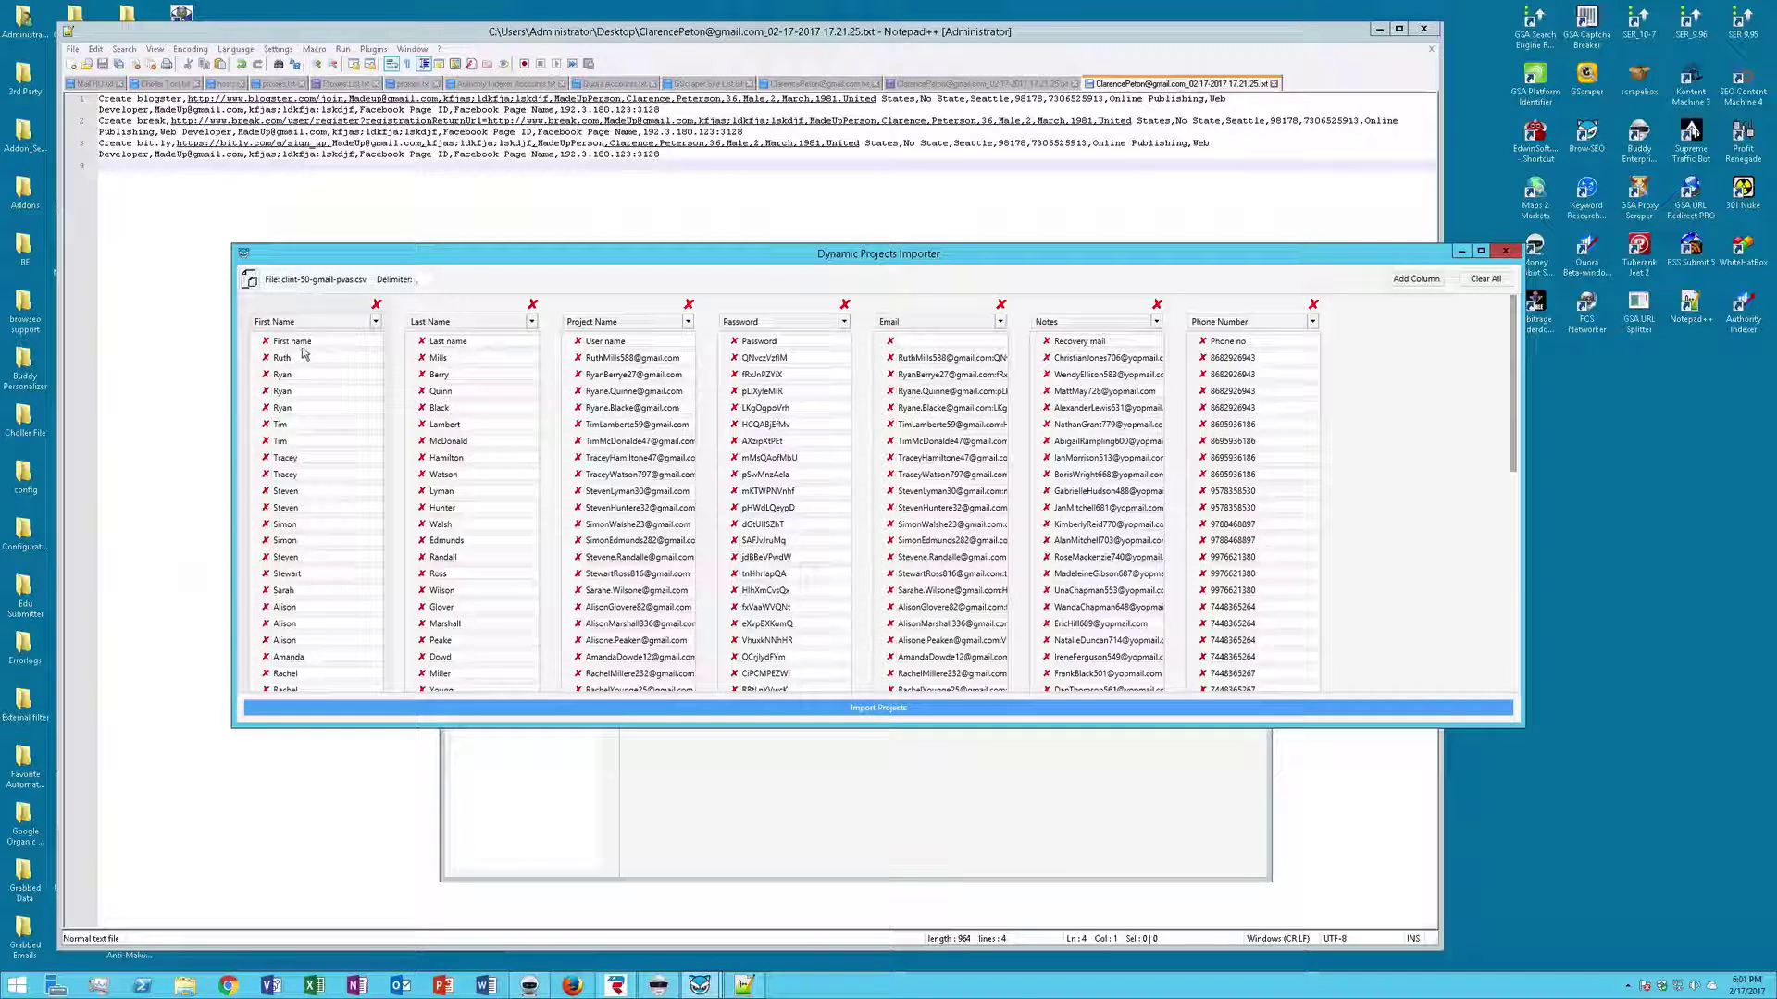
Delete every surplus account row with its red X, keeping only three accounts
{"action": "scroll", "coordinate": [268, 347], "scroll_direction": "down", "scroll_amount": 1}
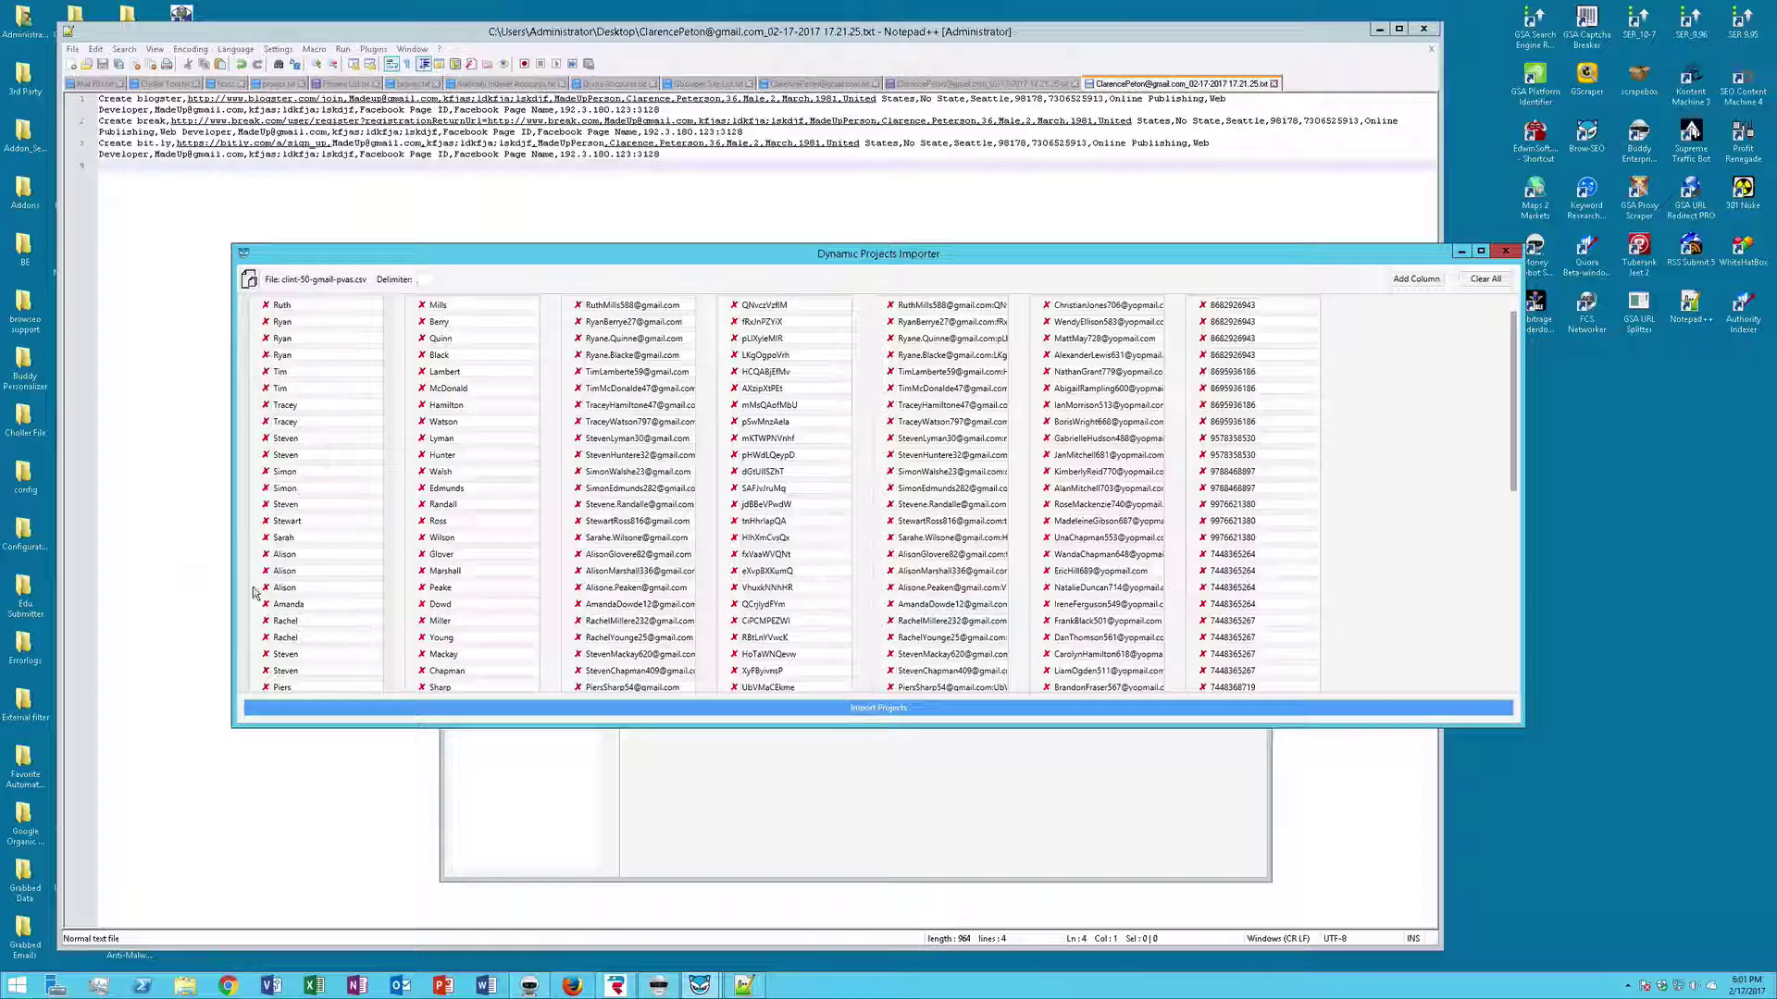
{"action": "left_click", "coordinate": [267, 357]}
{"action": "left_click", "coordinate": [267, 358]}
{"action": "left_click", "coordinate": [267, 358]}
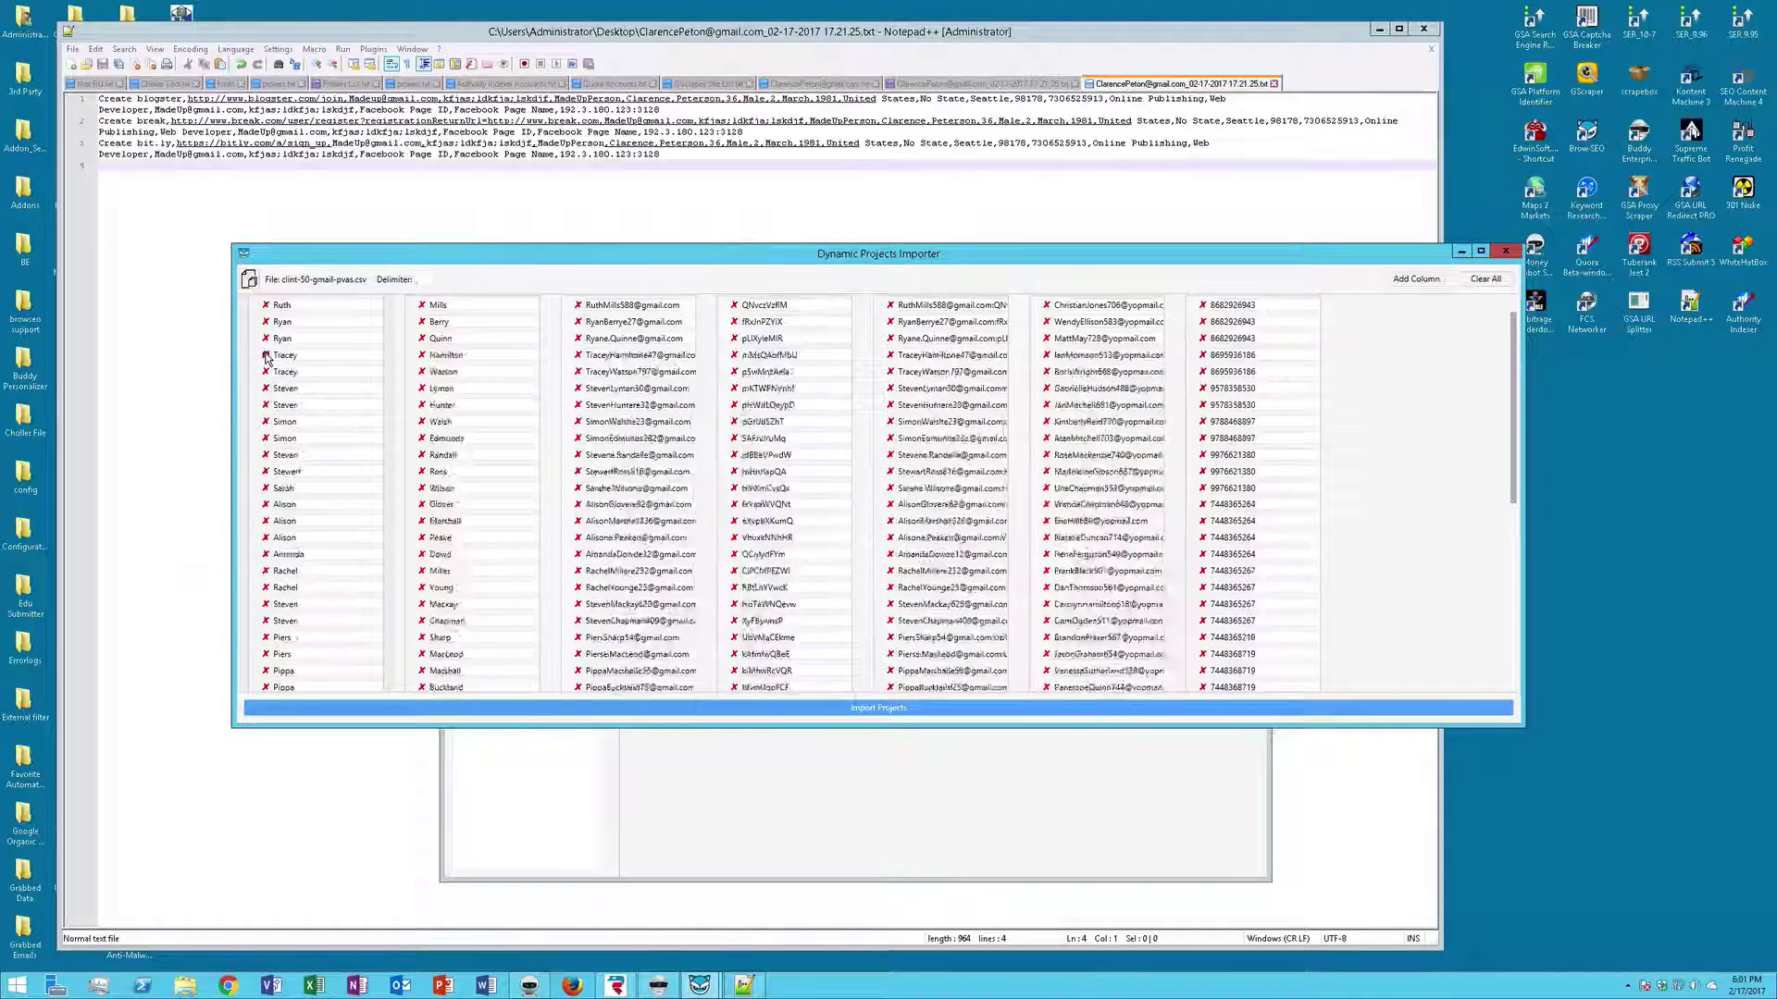
{"action": "left_click", "coordinate": [268, 357]}
{"action": "left_click", "coordinate": [267, 357]}
{"action": "left_click", "coordinate": [267, 357]}
{"action": "left_click", "coordinate": [268, 357]}
{"action": "left_click", "coordinate": [268, 359]}
{"action": "left_click", "coordinate": [267, 359]}
{"action": "left_click", "coordinate": [267, 358]}
{"action": "left_click", "coordinate": [267, 358]}
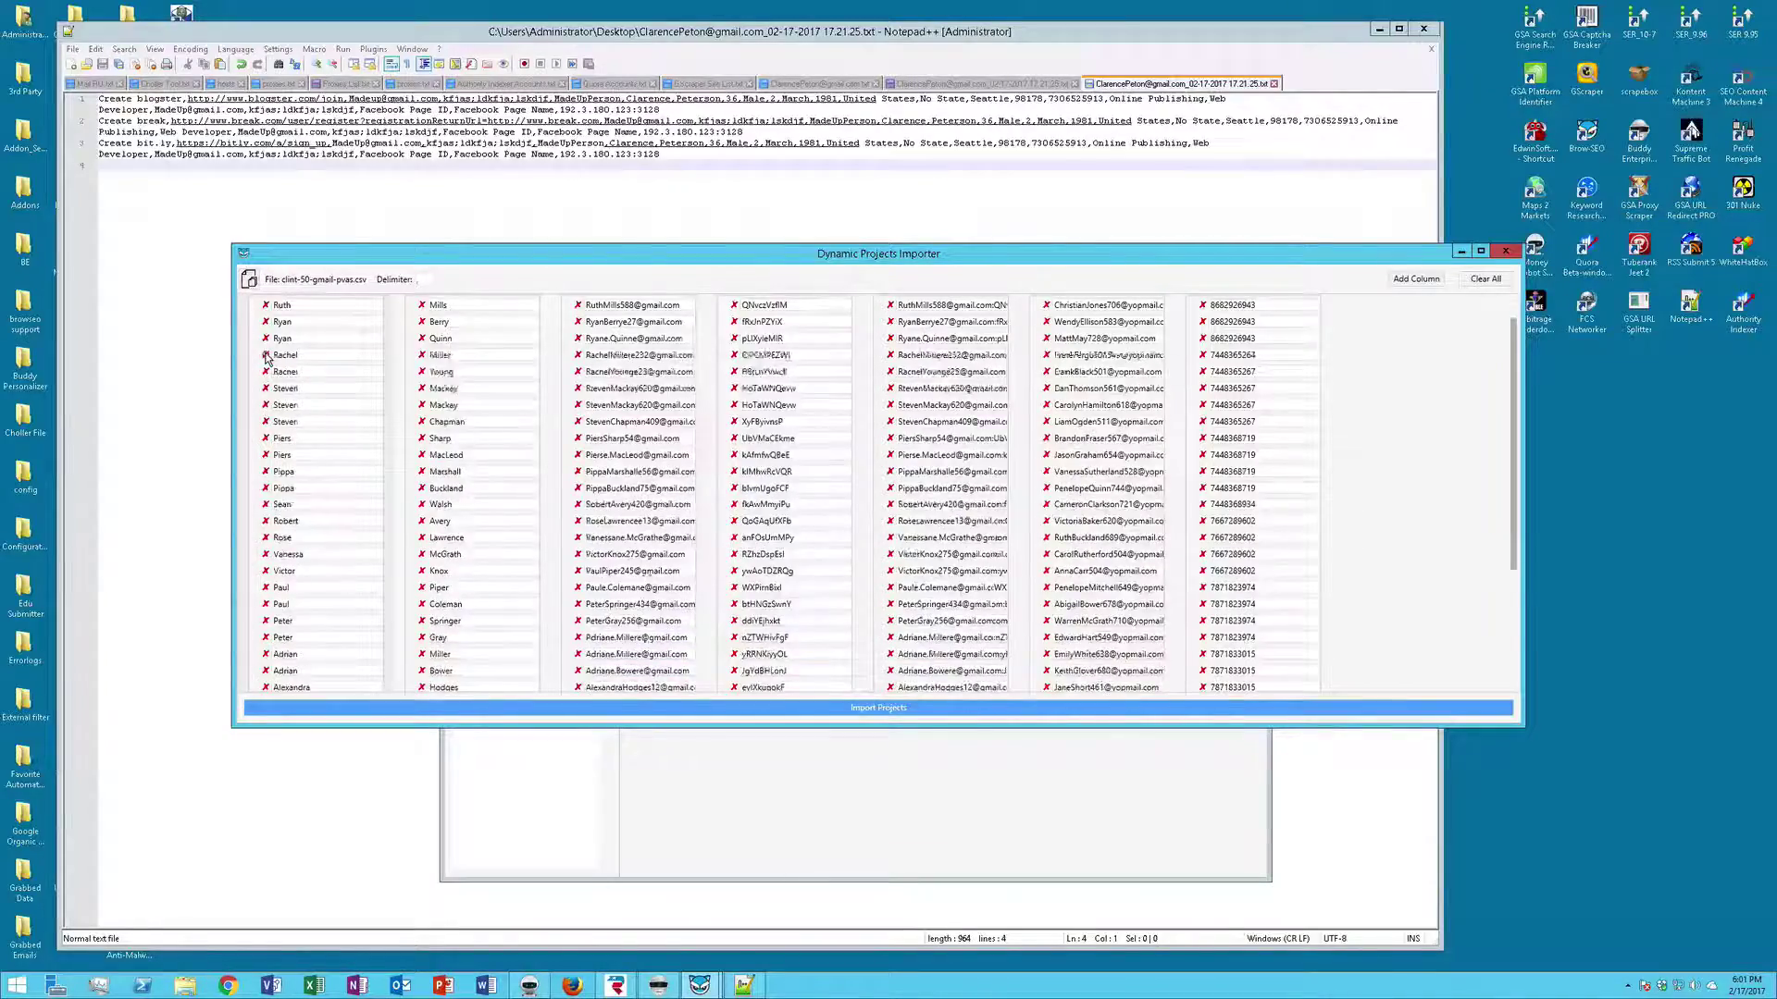
{"action": "left_click", "coordinate": [268, 357]}
{"action": "left_click", "coordinate": [268, 358]}
{"action": "left_click", "coordinate": [267, 357]}
{"action": "left_click", "coordinate": [268, 357]}
{"action": "left_click", "coordinate": [267, 357]}
{"action": "left_click", "coordinate": [267, 357]}
{"action": "left_click", "coordinate": [268, 357]}
{"action": "left_click", "coordinate": [267, 357]}
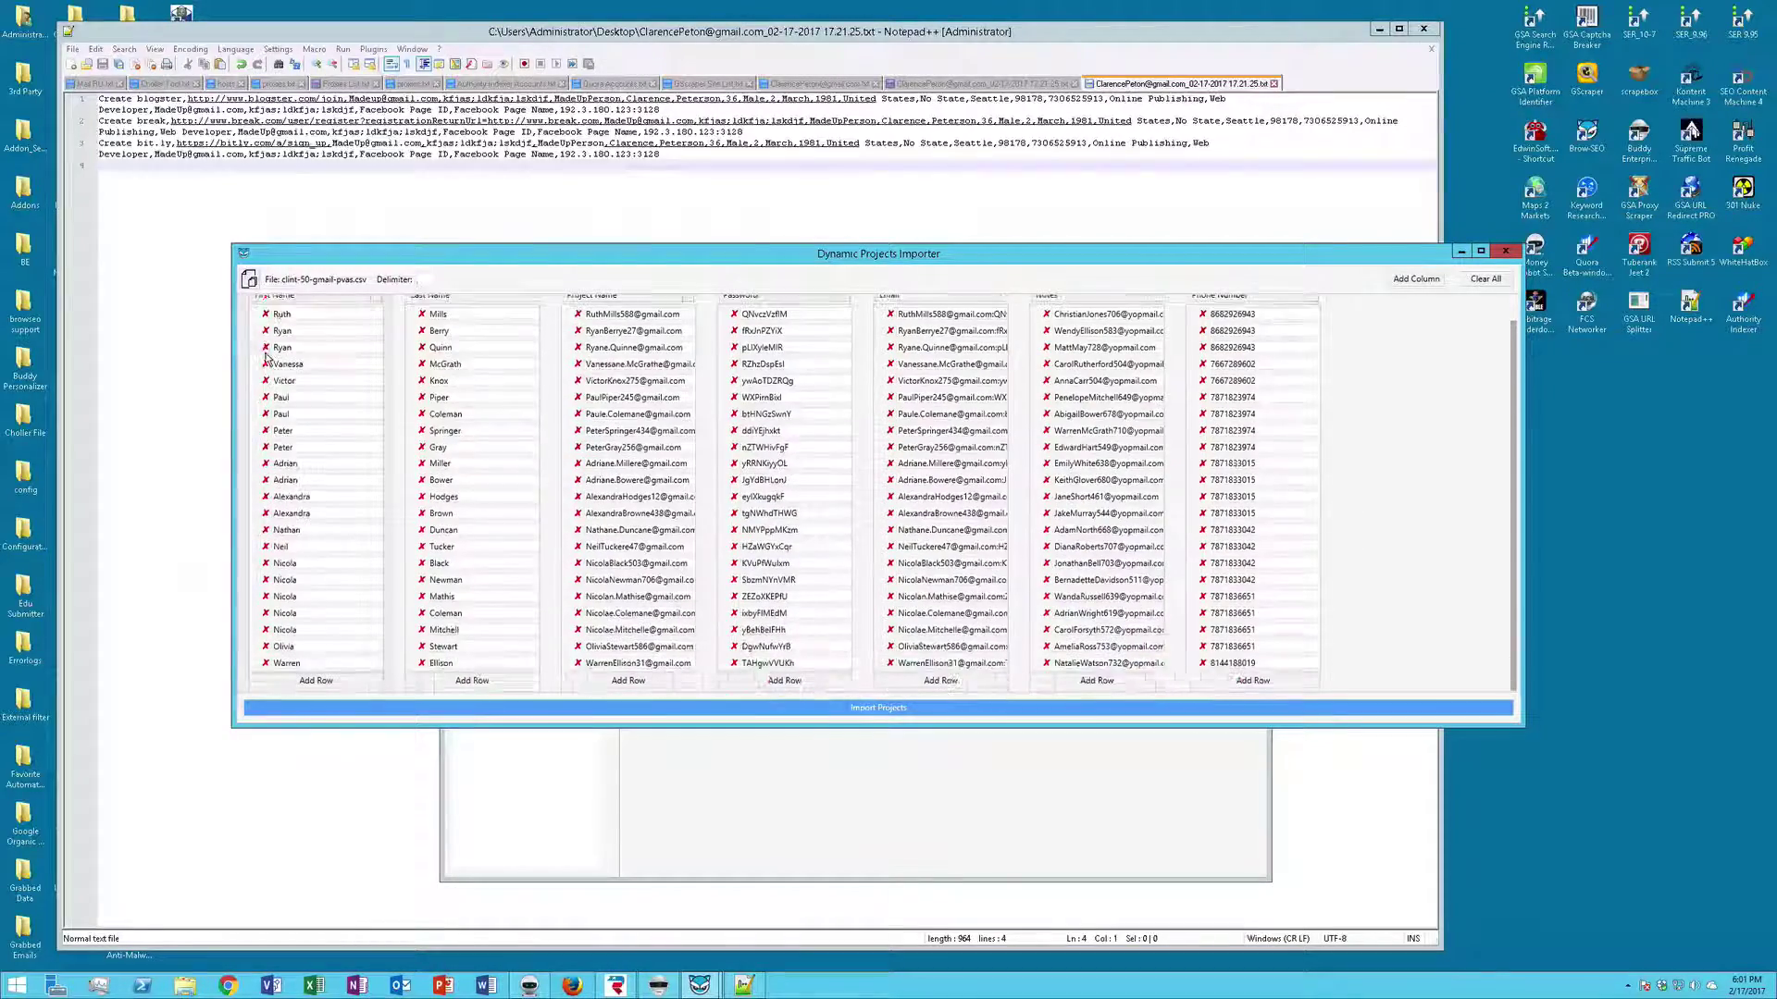
{"action": "left_click", "coordinate": [268, 358]}
{"action": "left_click", "coordinate": [267, 358]}
{"action": "left_click", "coordinate": [268, 359]}
{"action": "left_click", "coordinate": [267, 380]}
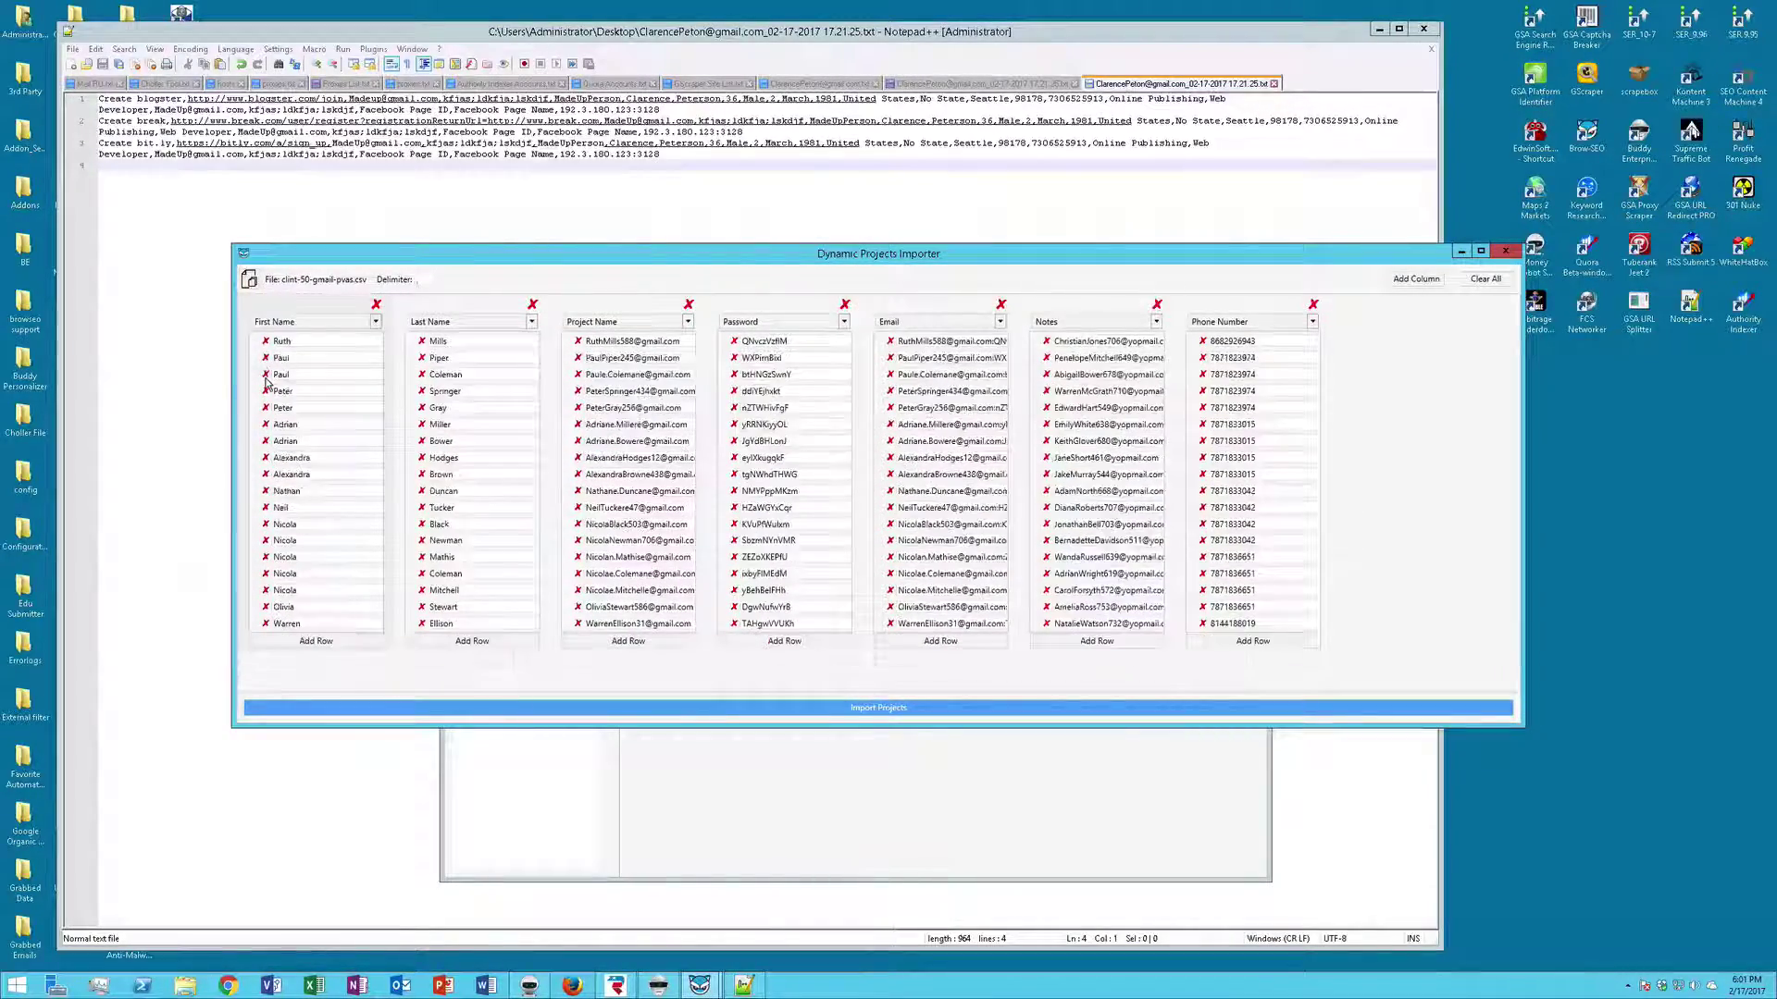
{"action": "left_click", "coordinate": [266, 391]}
{"action": "left_click", "coordinate": [266, 392]}
{"action": "left_click", "coordinate": [267, 392]}
{"action": "left_click", "coordinate": [266, 391]}
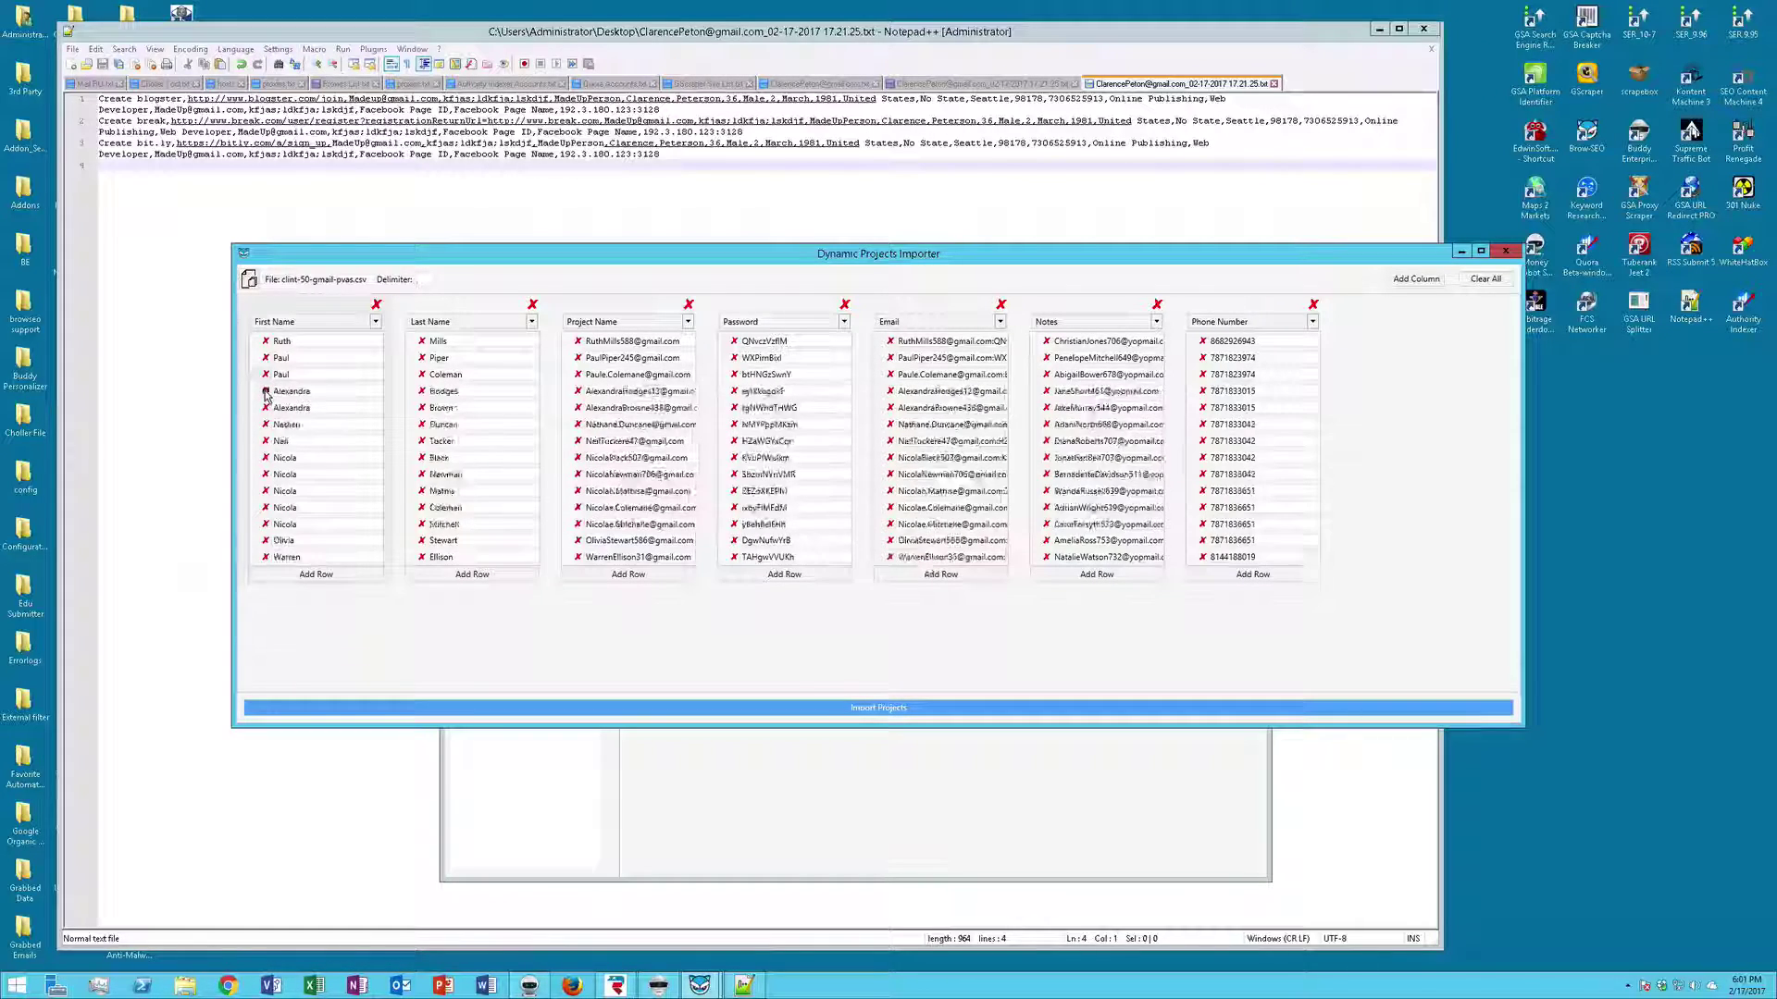
{"action": "left_click", "coordinate": [266, 392]}
{"action": "left_click", "coordinate": [266, 392]}
{"action": "left_click", "coordinate": [267, 391]}
{"action": "double_click", "coordinate": [267, 391]}
{"action": "left_click", "coordinate": [267, 391]}
{"action": "left_click", "coordinate": [266, 392]}
{"action": "left_click", "coordinate": [266, 392]}
{"action": "double_click", "coordinate": [266, 391]}
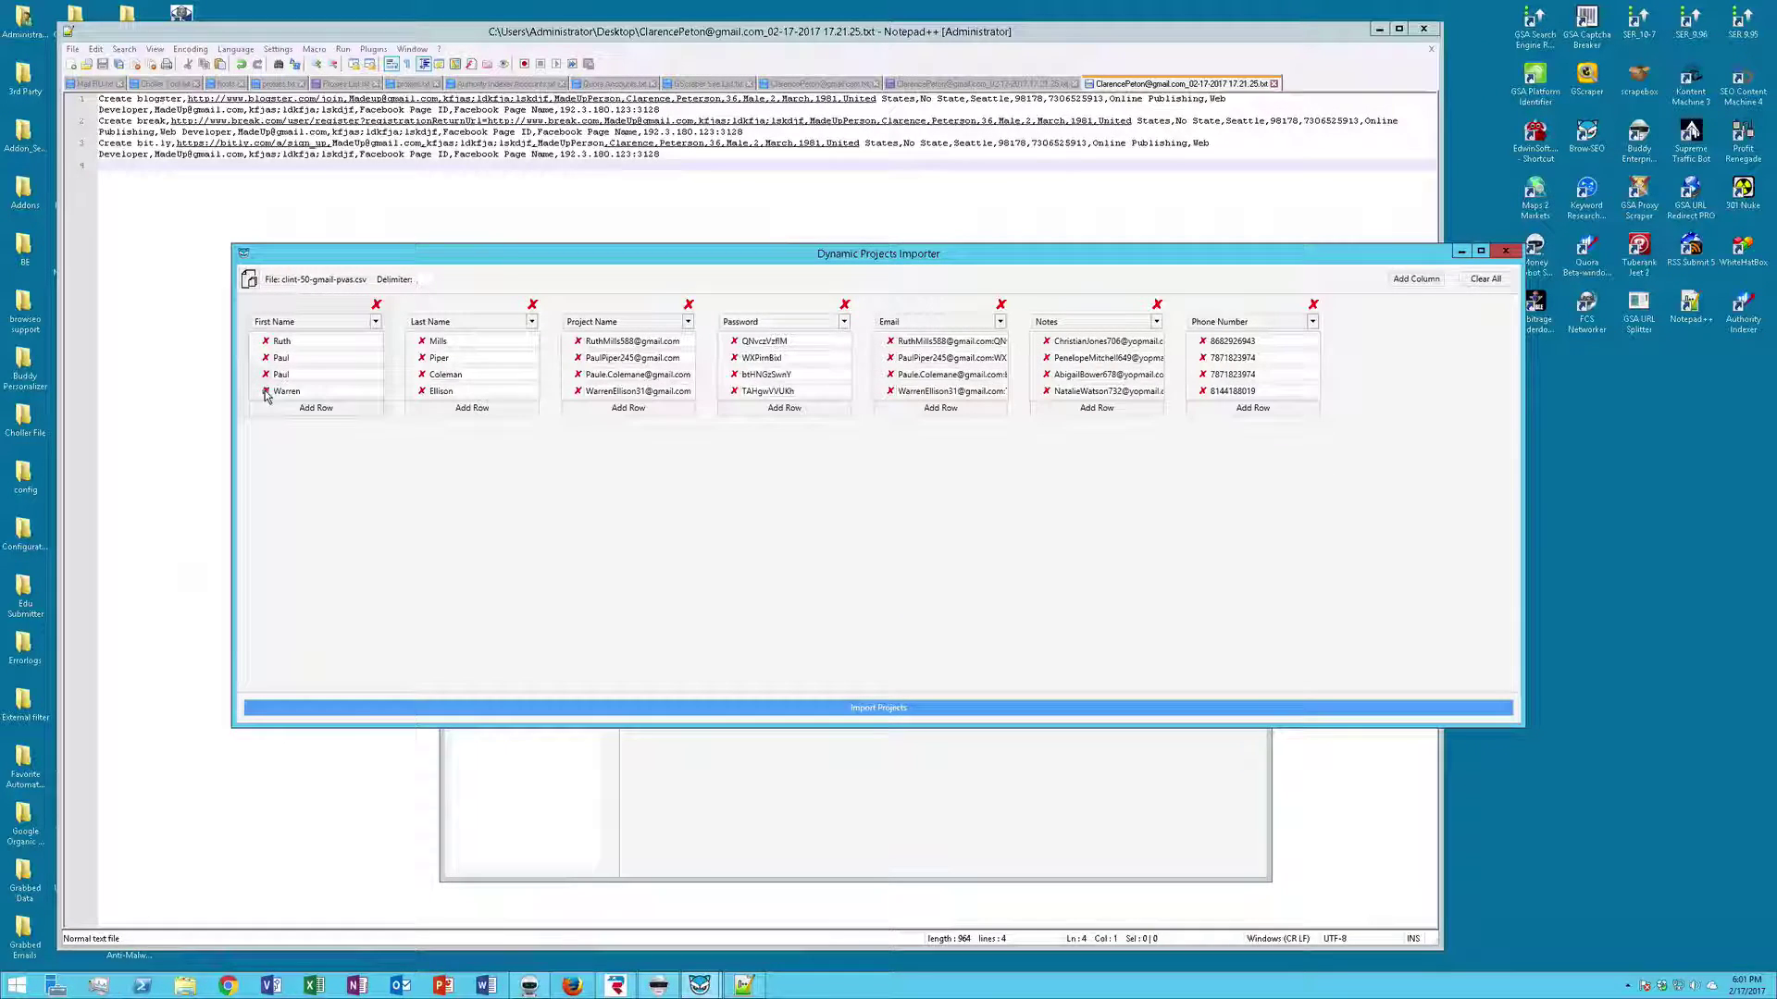
{"action": "left_click", "coordinate": [267, 392]}
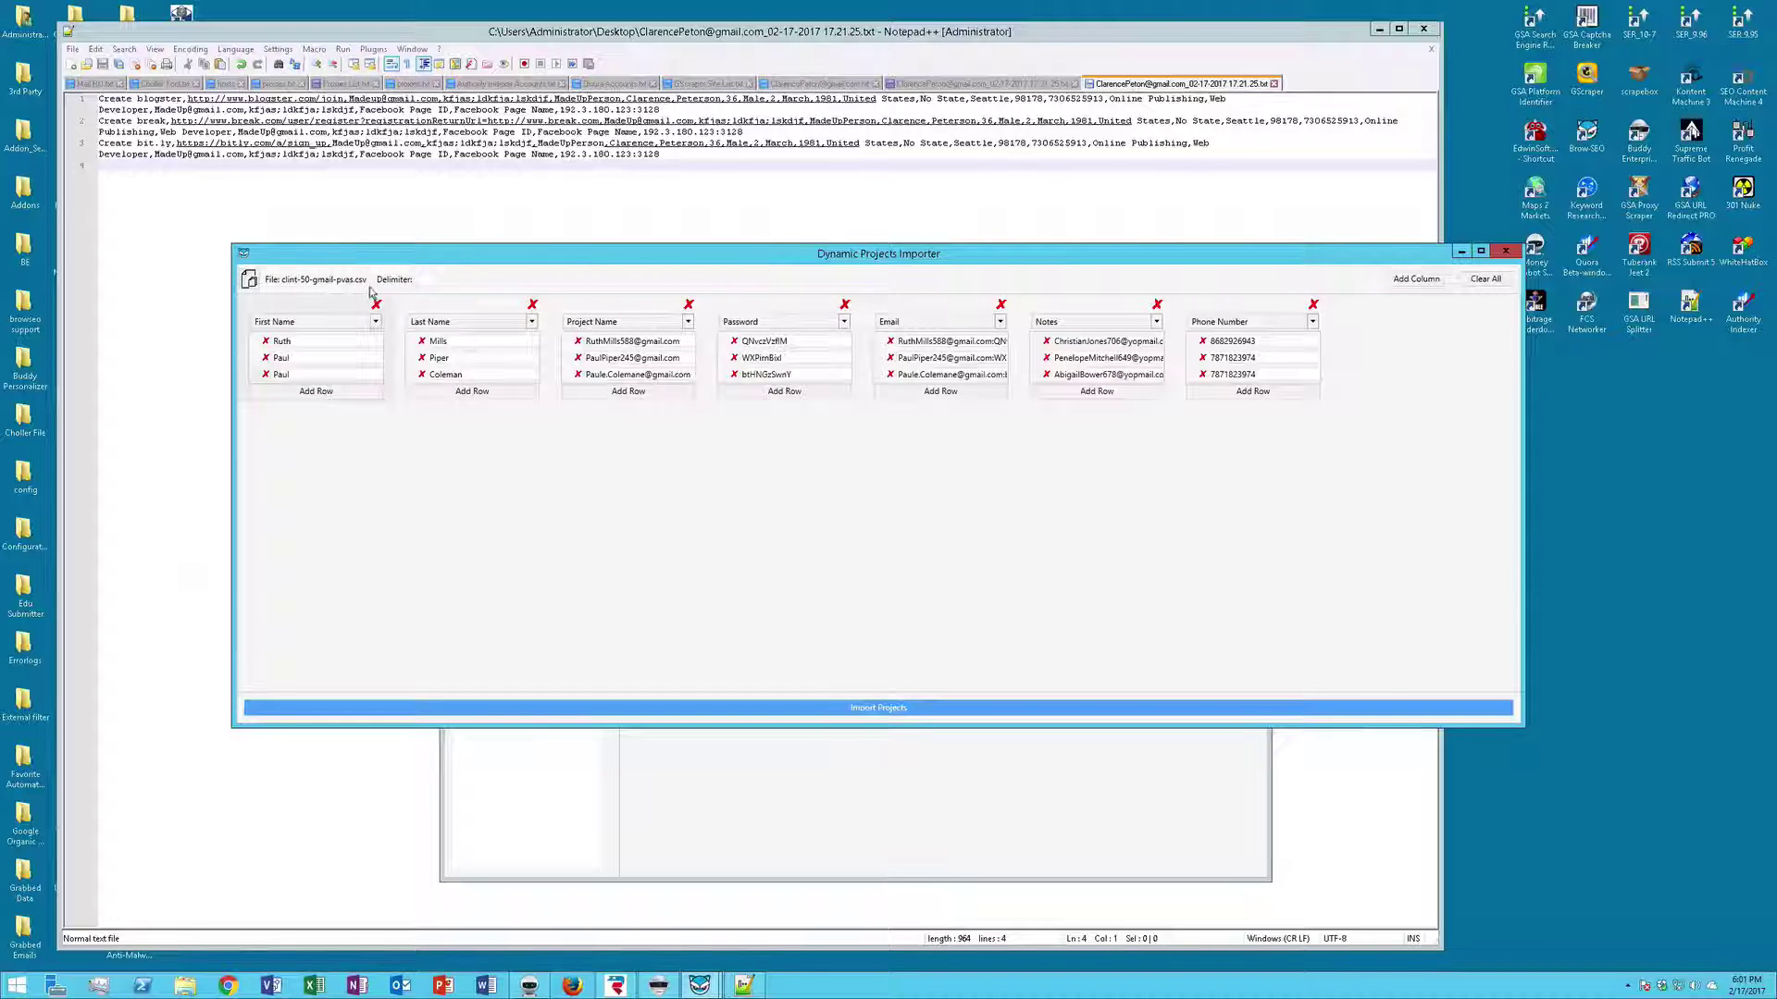
Import the three accounts as projects, dismiss the success message and close the importer
{"action": "left_click", "coordinate": [861, 709]}
{"action": "left_click", "coordinate": [926, 537]}
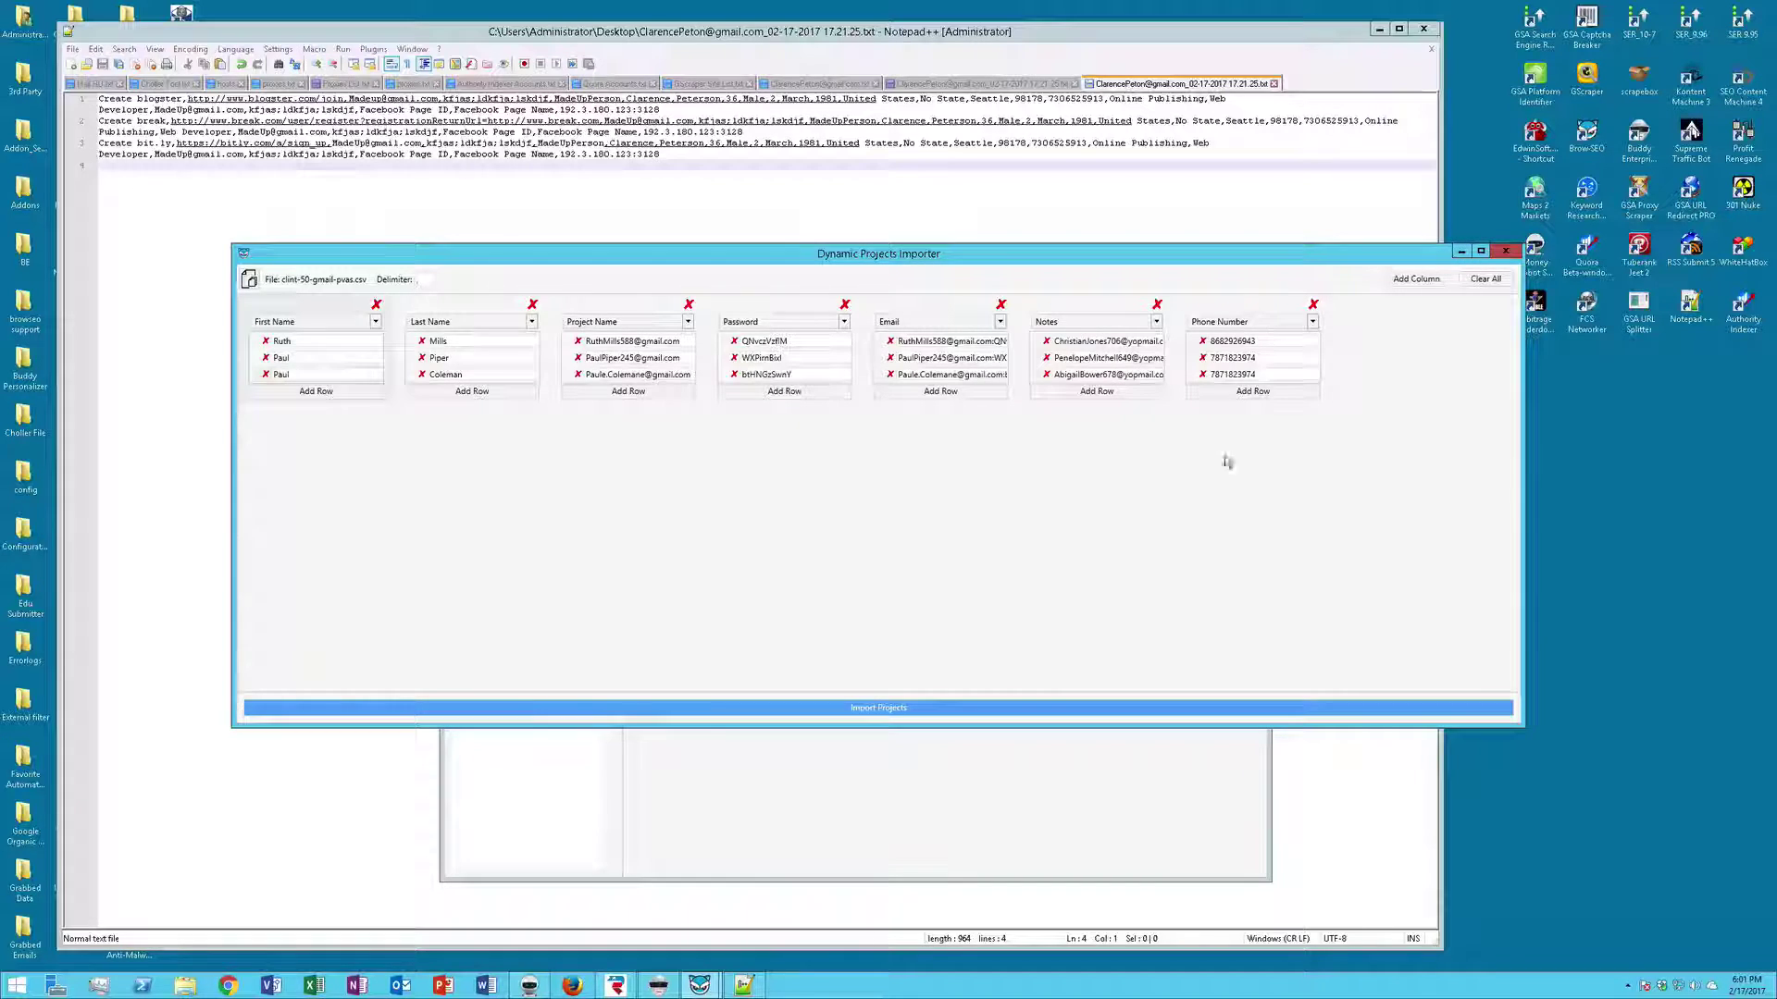
{"action": "left_click", "coordinate": [1506, 250]}
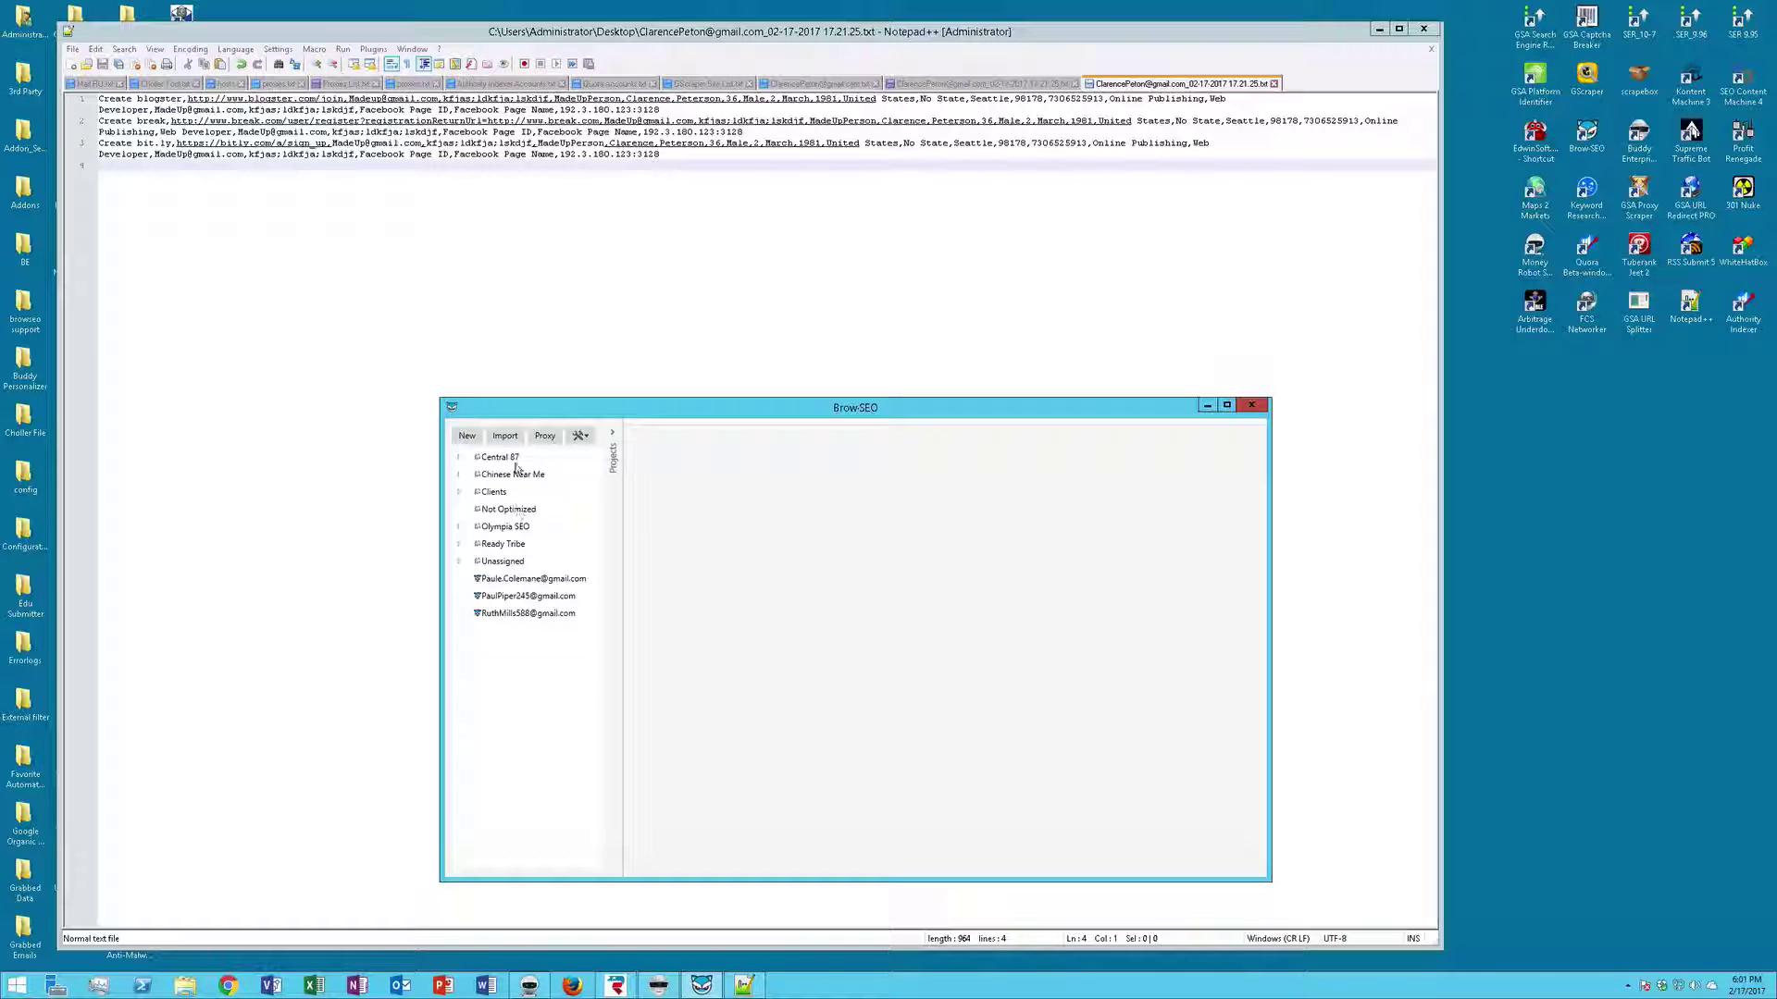
{"action": "left_click", "coordinate": [469, 436]}
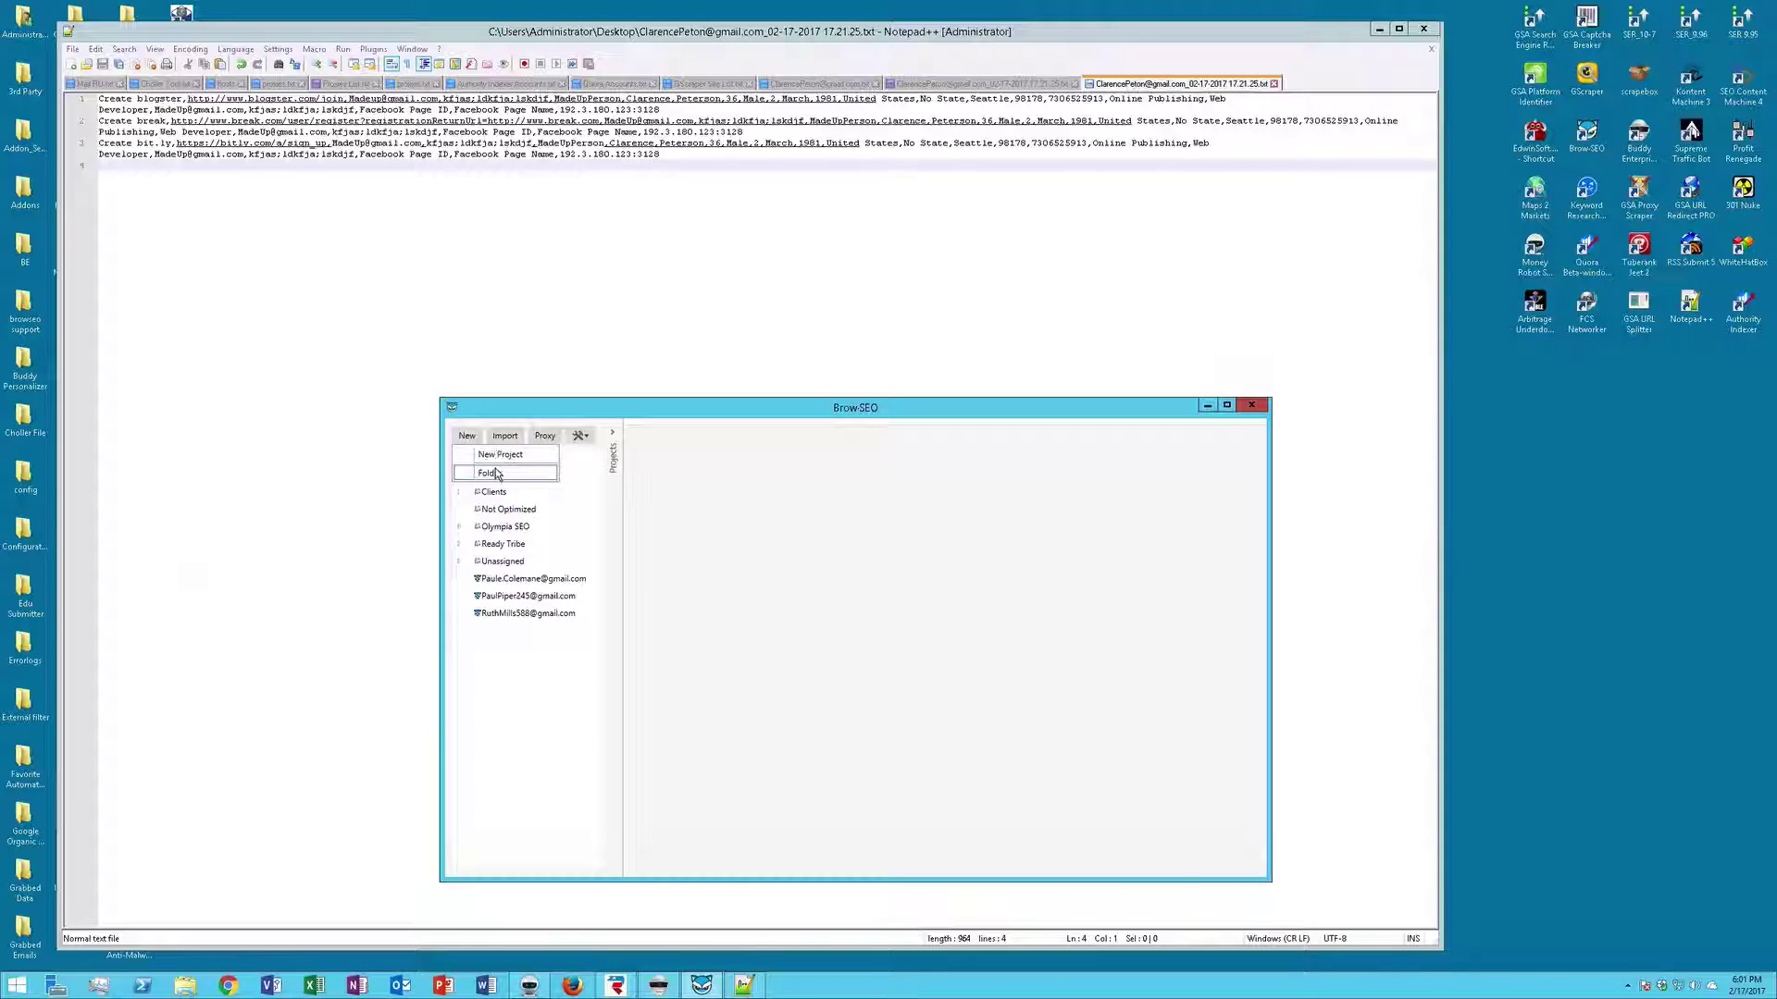
Create a new project folder named Training
{"action": "left_click", "coordinate": [493, 473]}
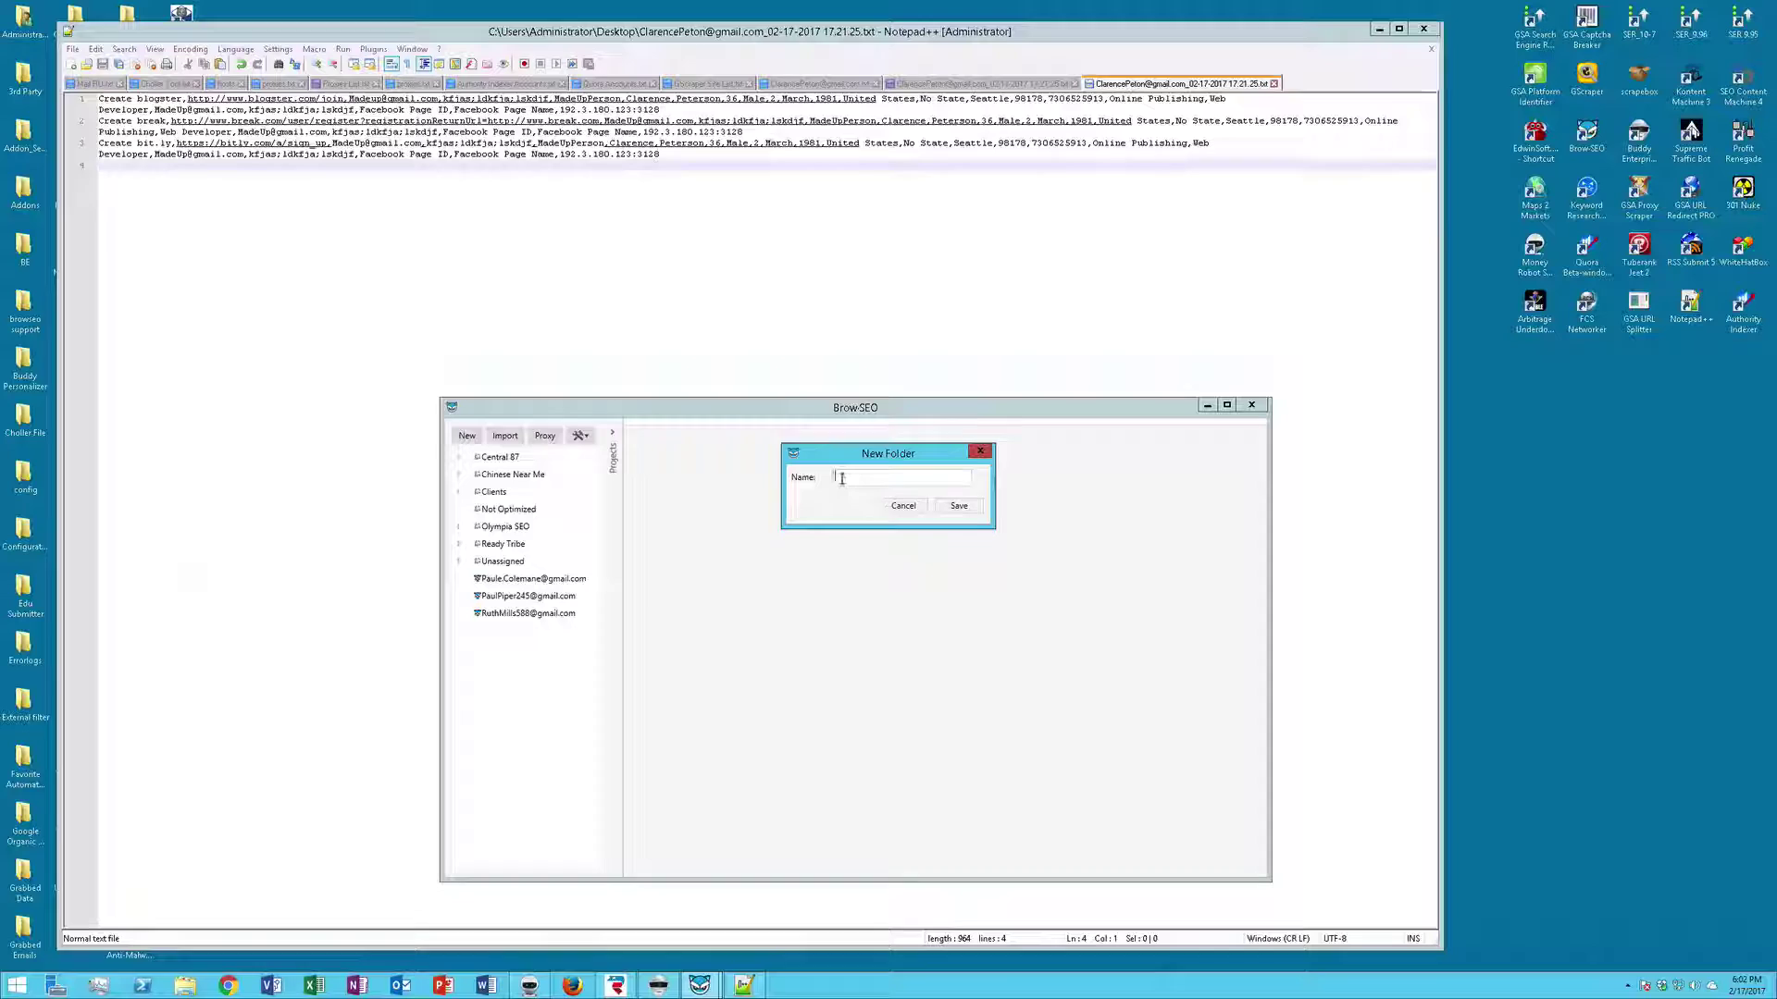
{"action": "type", "text": "Thin"}
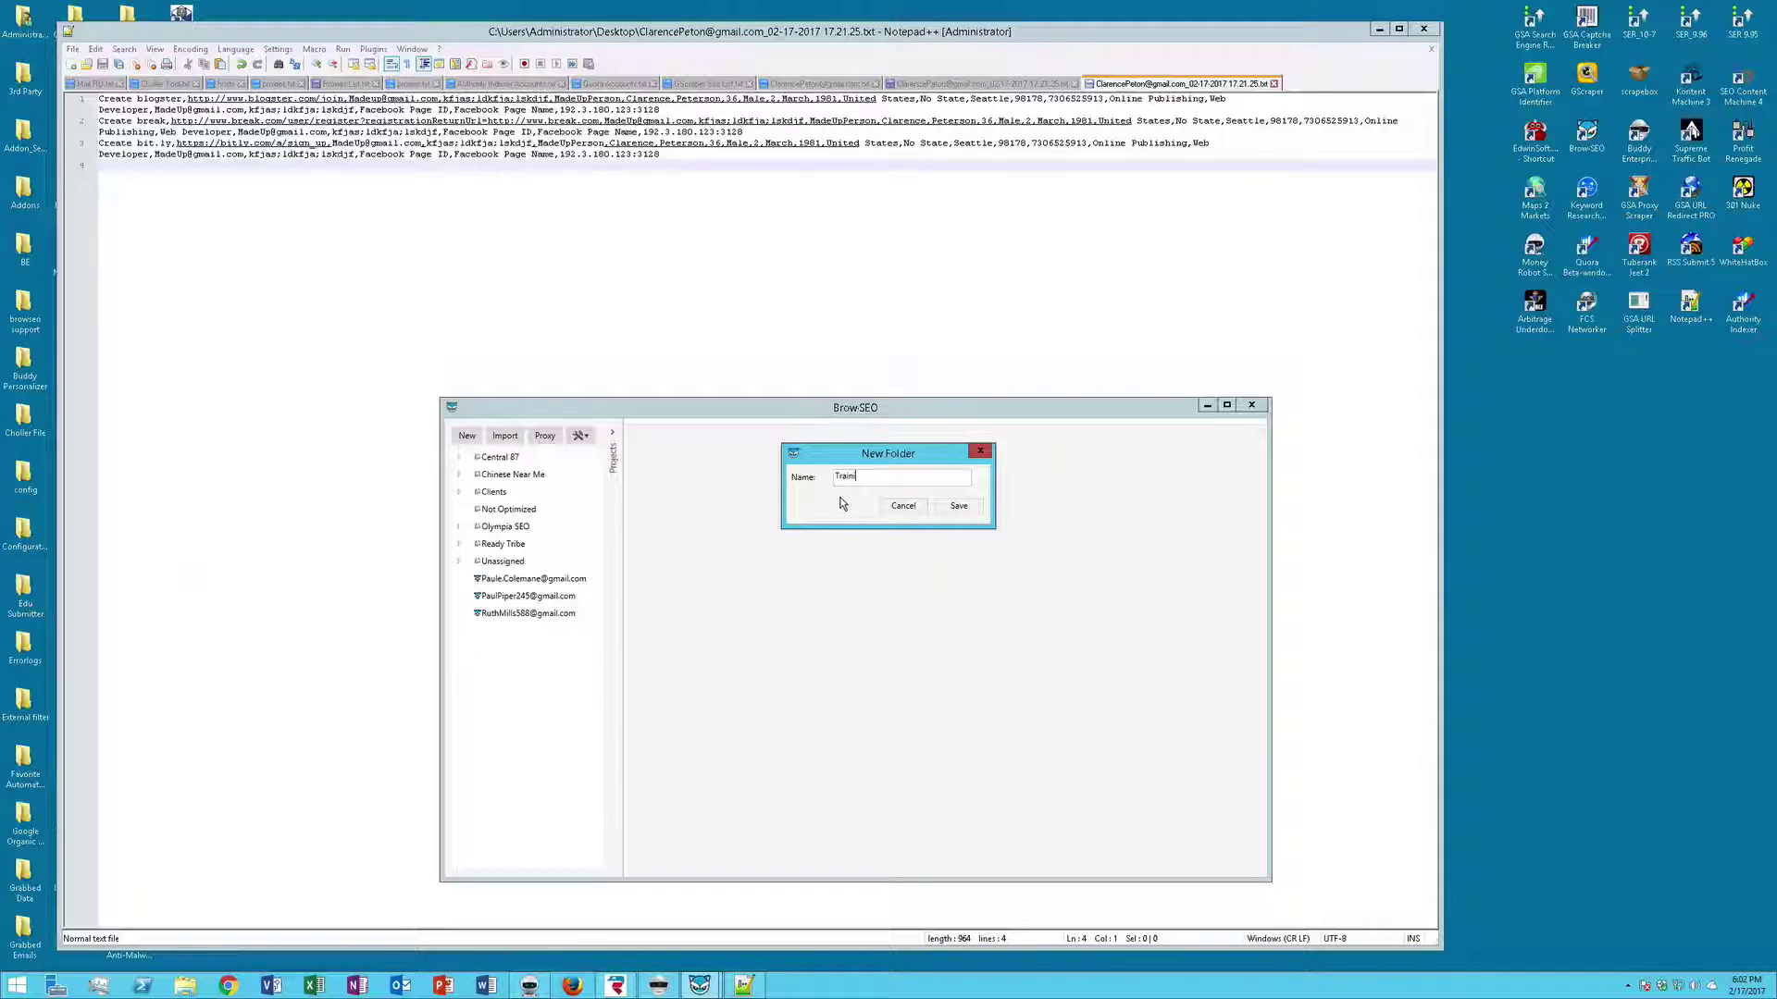
{"action": "type", "text": "ng"}
{"action": "left_click", "coordinate": [957, 506]}
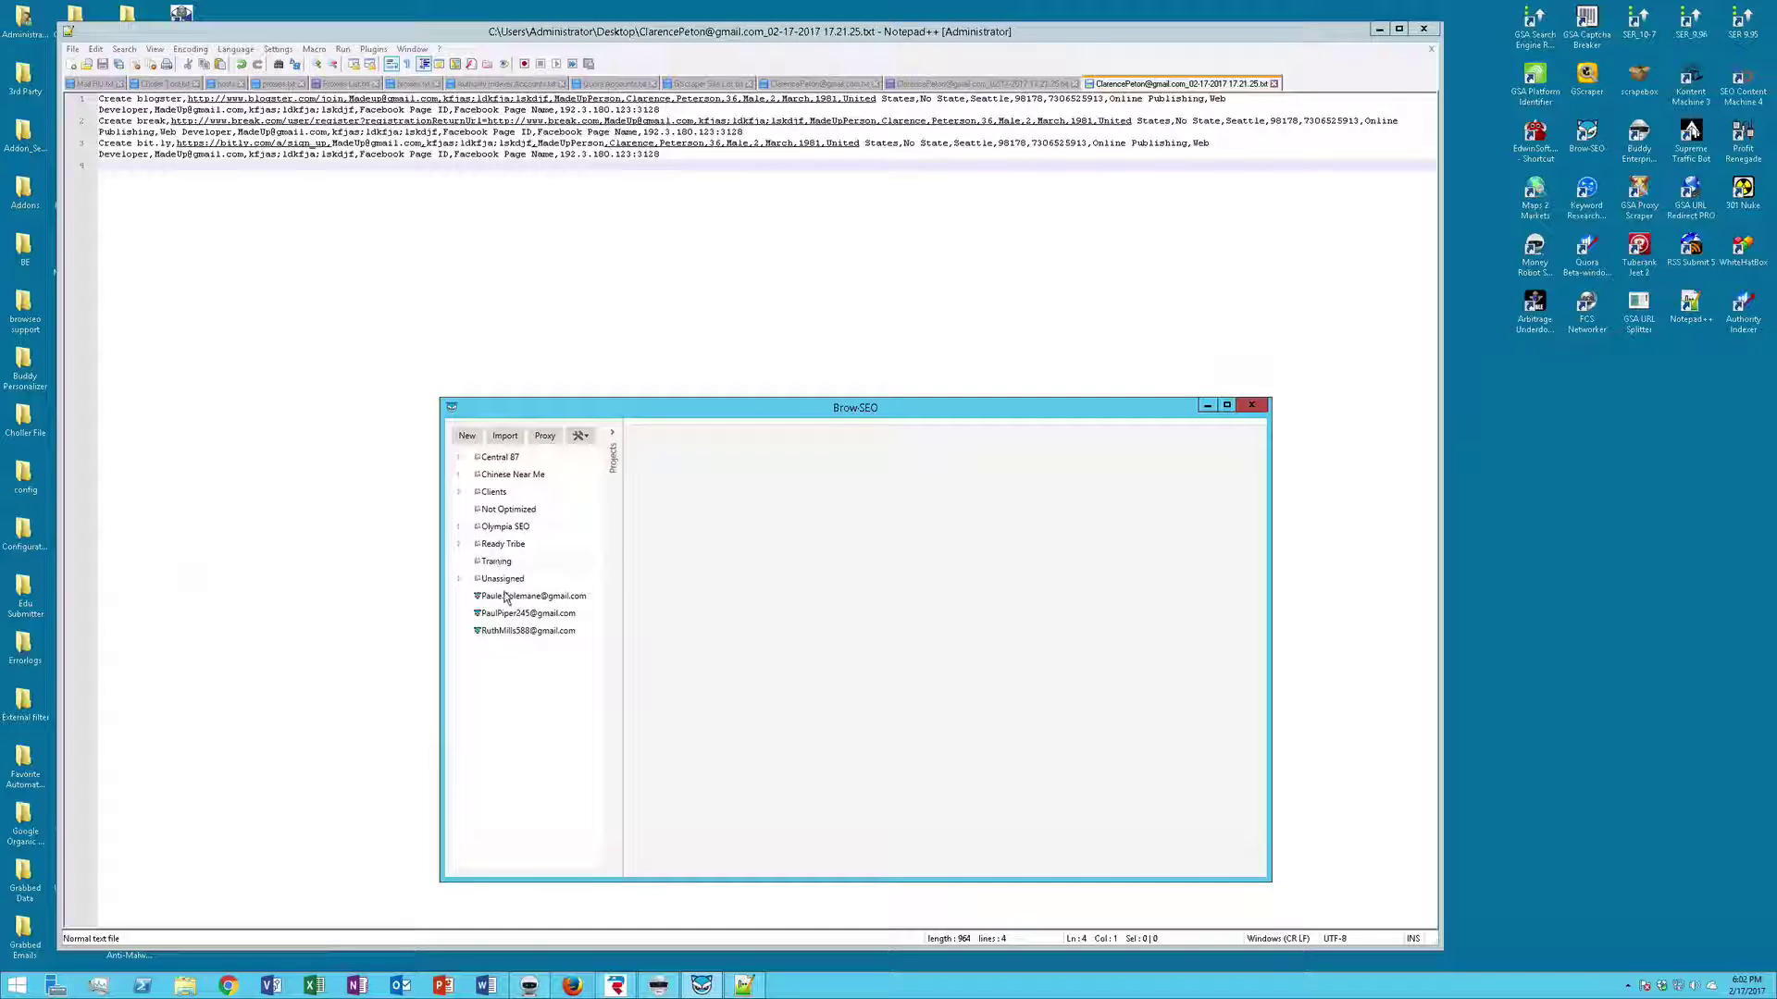
Move the first account into Training and nest the other two accounts under it
{"action": "left_click_drag", "start_coordinate": [505, 598], "coordinate": [500, 565]}
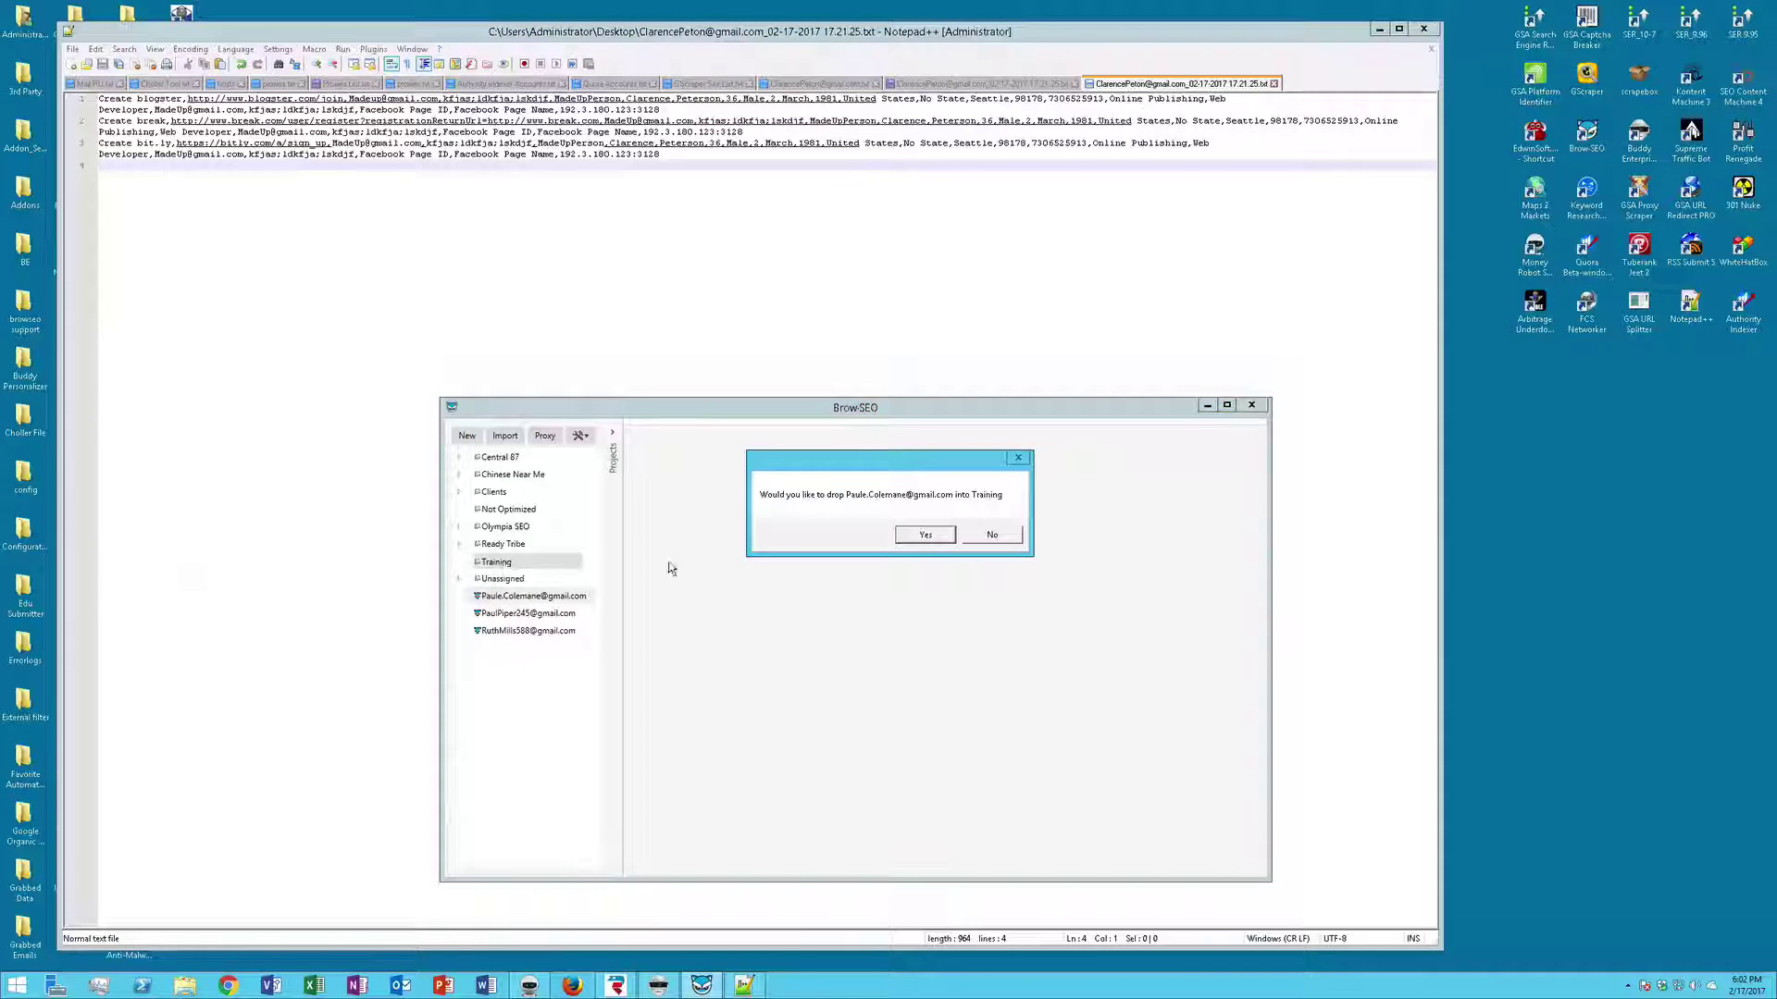
{"action": "left_click", "coordinate": [926, 536]}
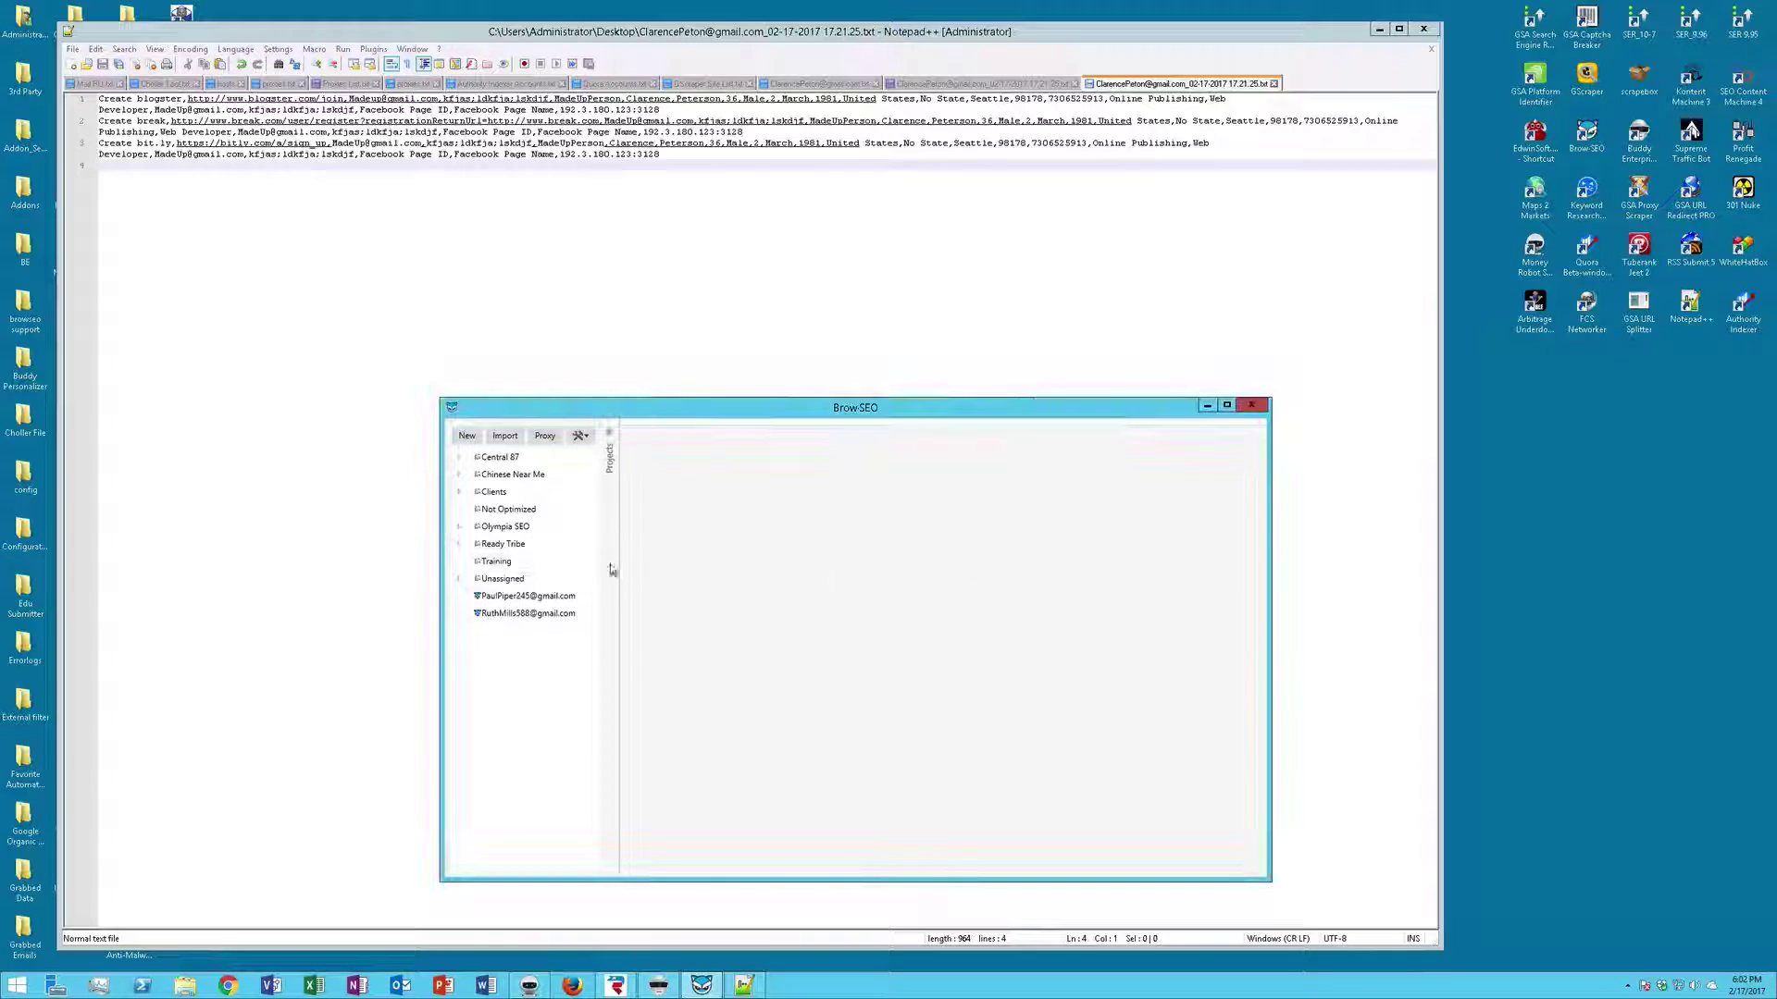
{"action": "left_click", "coordinate": [460, 564]}
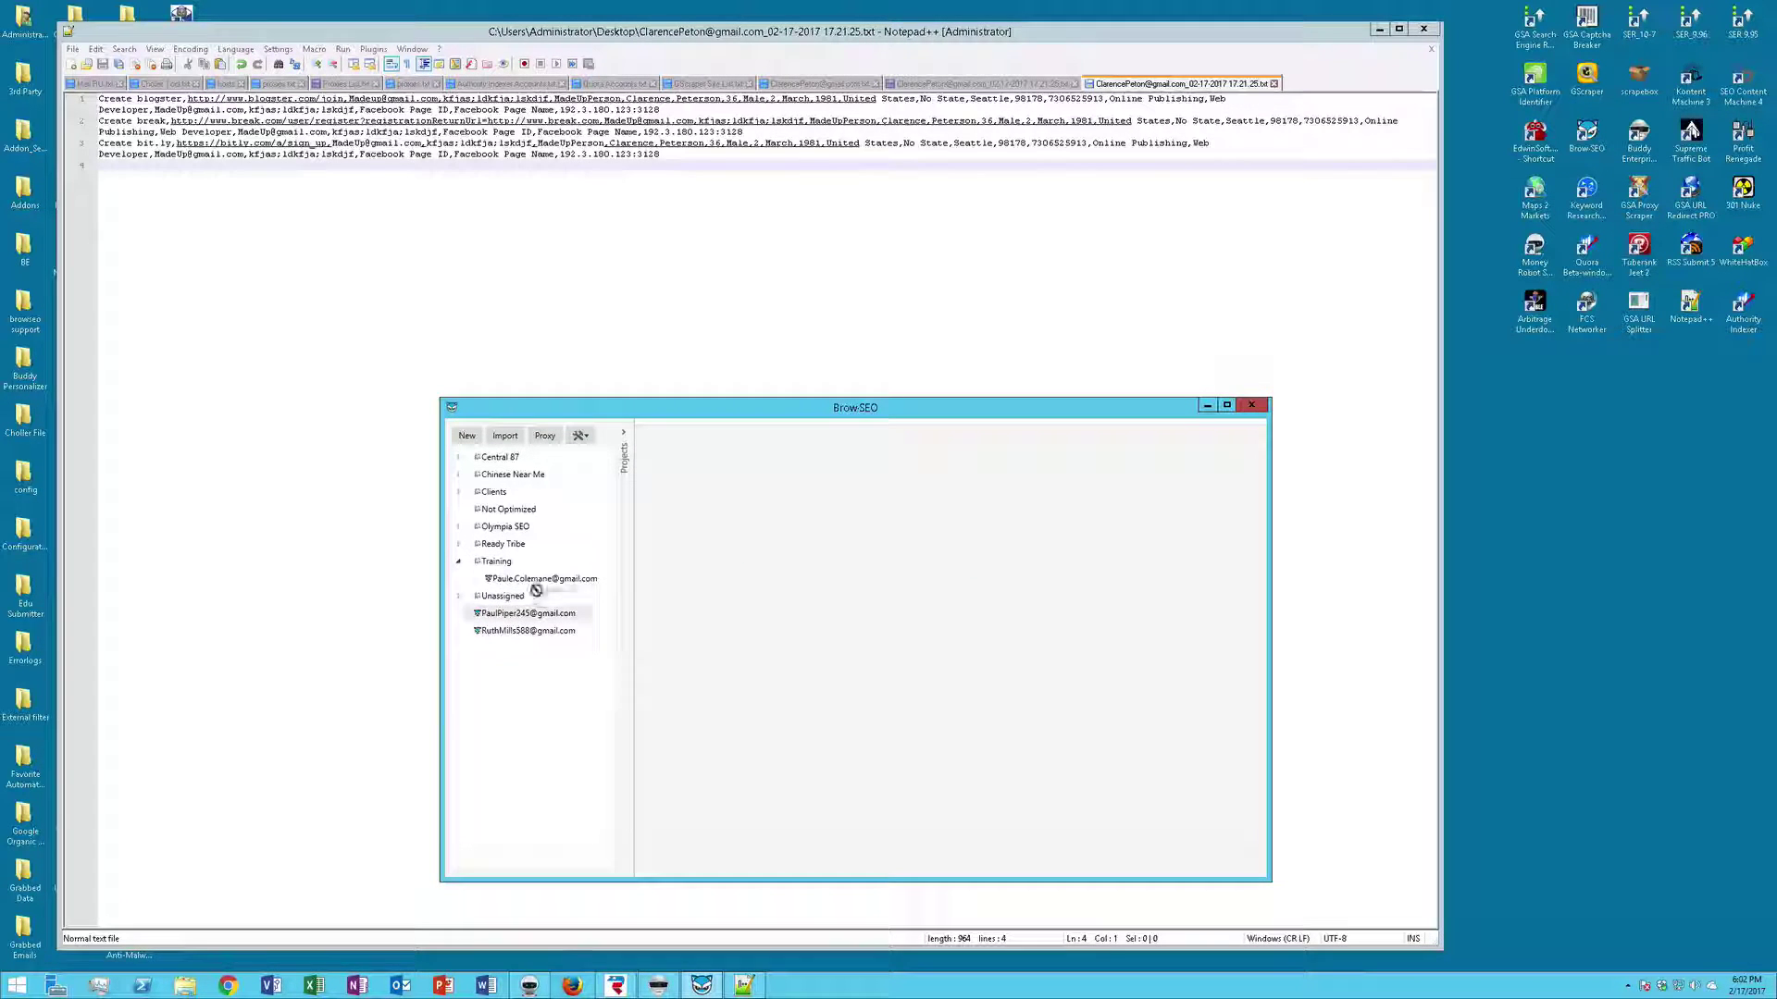
{"action": "mouse_move", "coordinate": [544, 586]}
{"action": "left_mouse_down"}
{"action": "mouse_move", "coordinate": [535, 603]}
{"action": "mouse_move", "coordinate": [544, 585]}
{"action": "left_mouse_up"}
{"action": "left_click", "coordinate": [903, 545]}
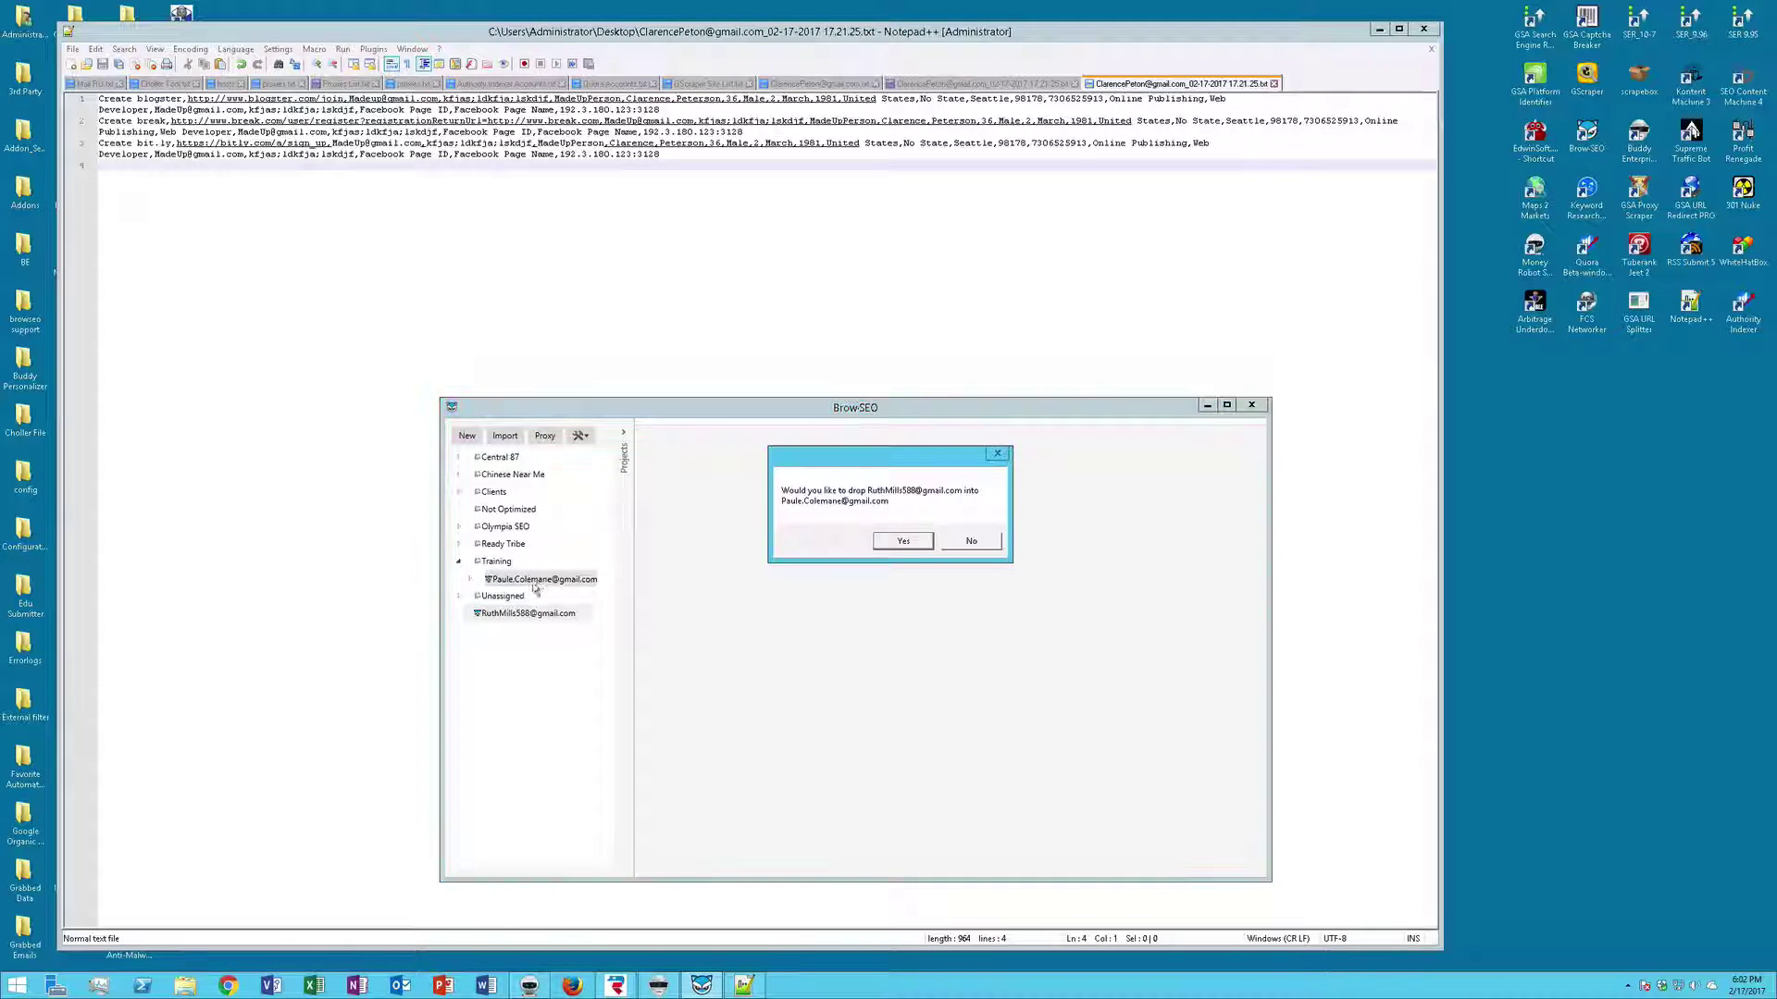
{"action": "left_click", "coordinate": [886, 544]}
{"action": "left_click", "coordinate": [470, 582]}
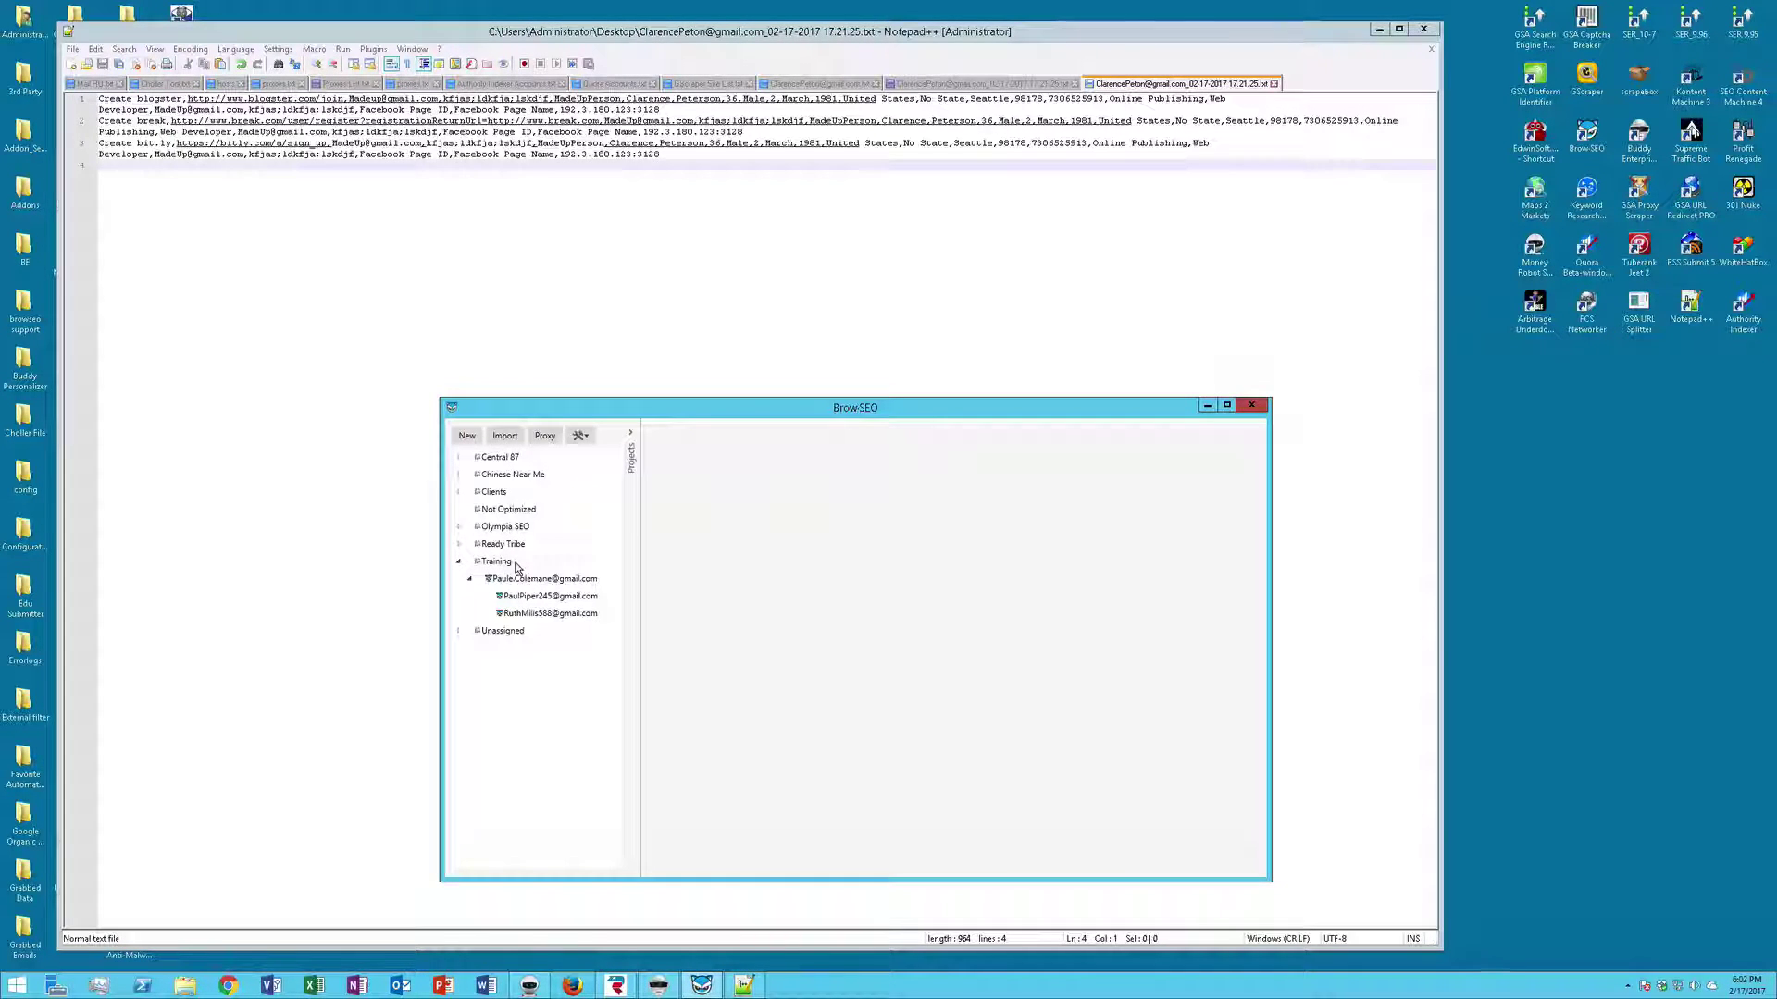
Enlarge the BrowSEO window, open the top Training account's project, and bring up Buddy Enterprise
{"action": "left_click_drag", "start_coordinate": [719, 408], "coordinate": [586, 128]}
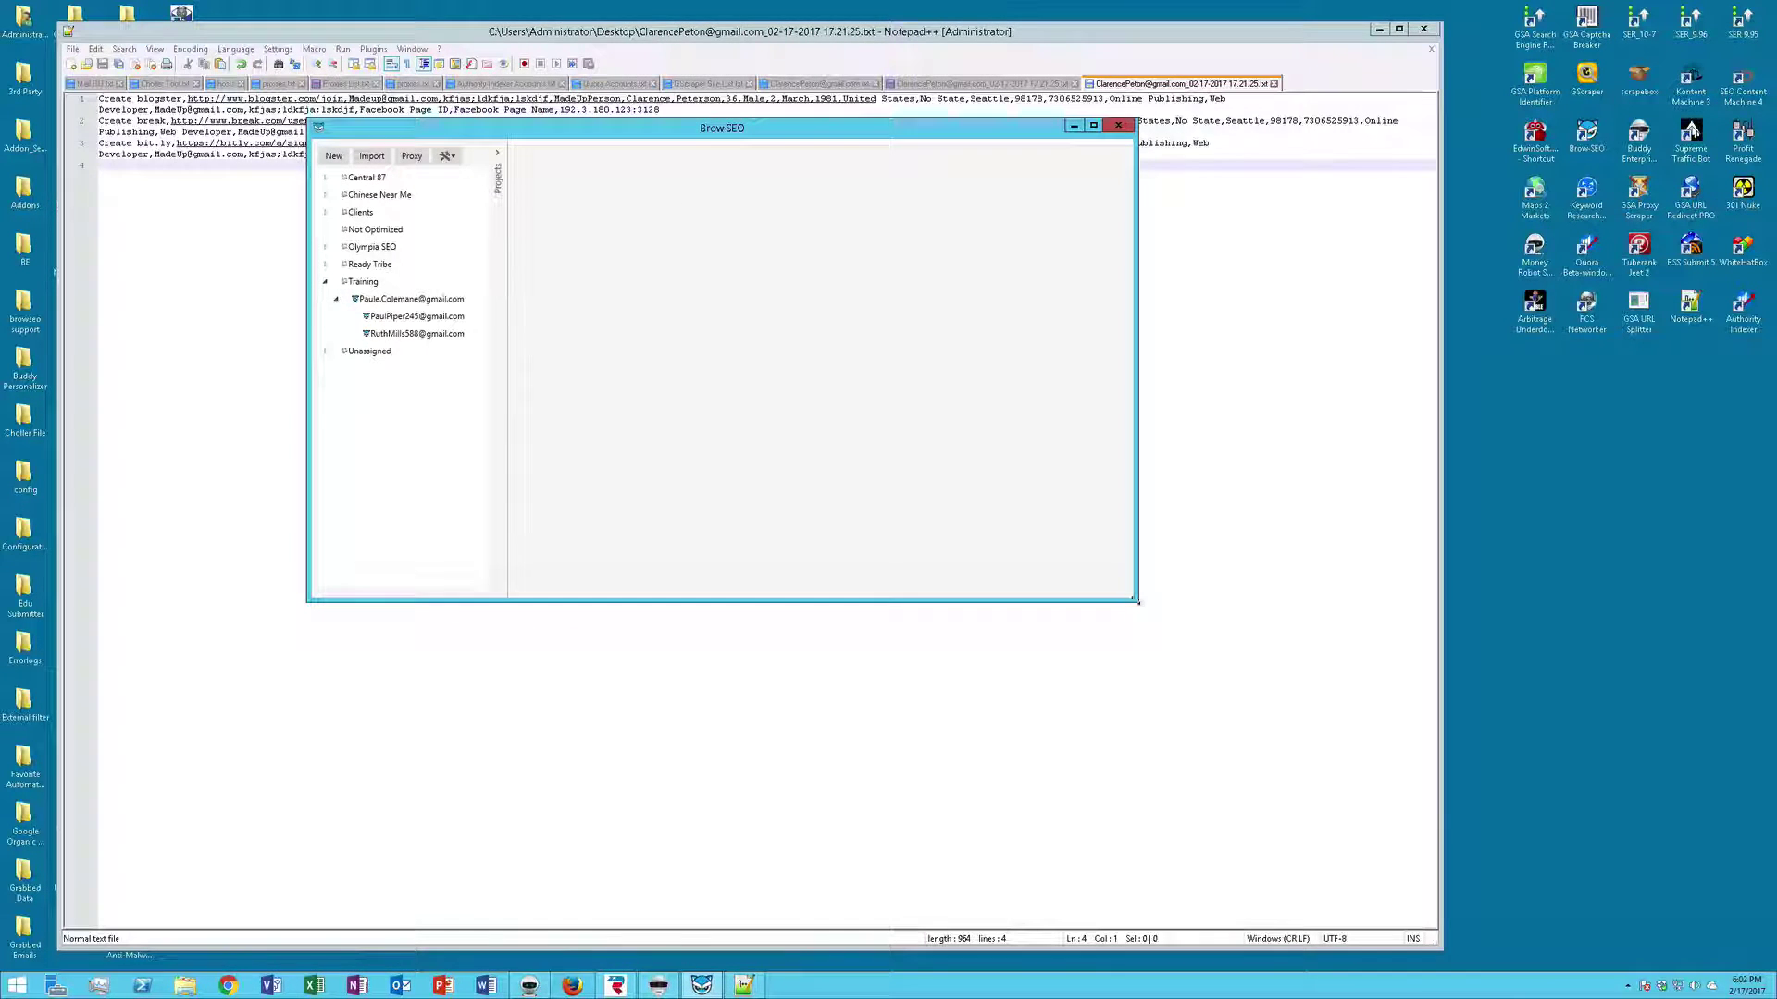
{"action": "left_click_drag", "start_coordinate": [1138, 603], "coordinate": [1571, 863]}
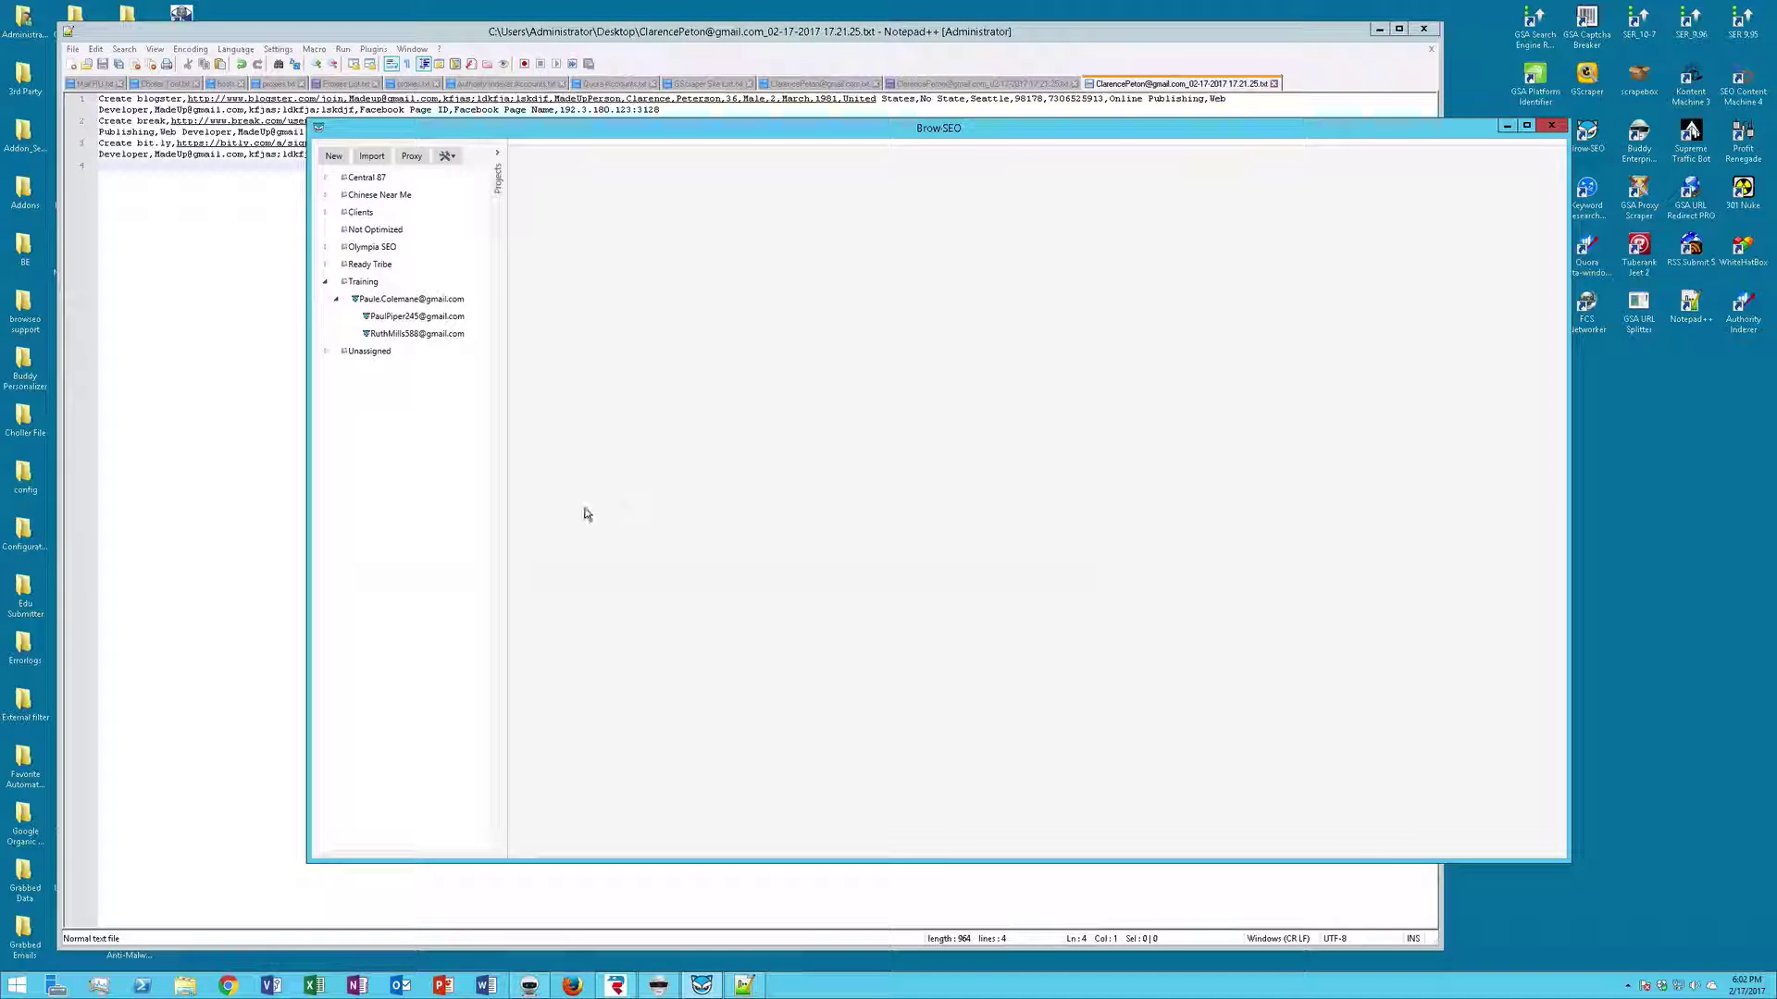
{"action": "double_click", "coordinate": [437, 298]}
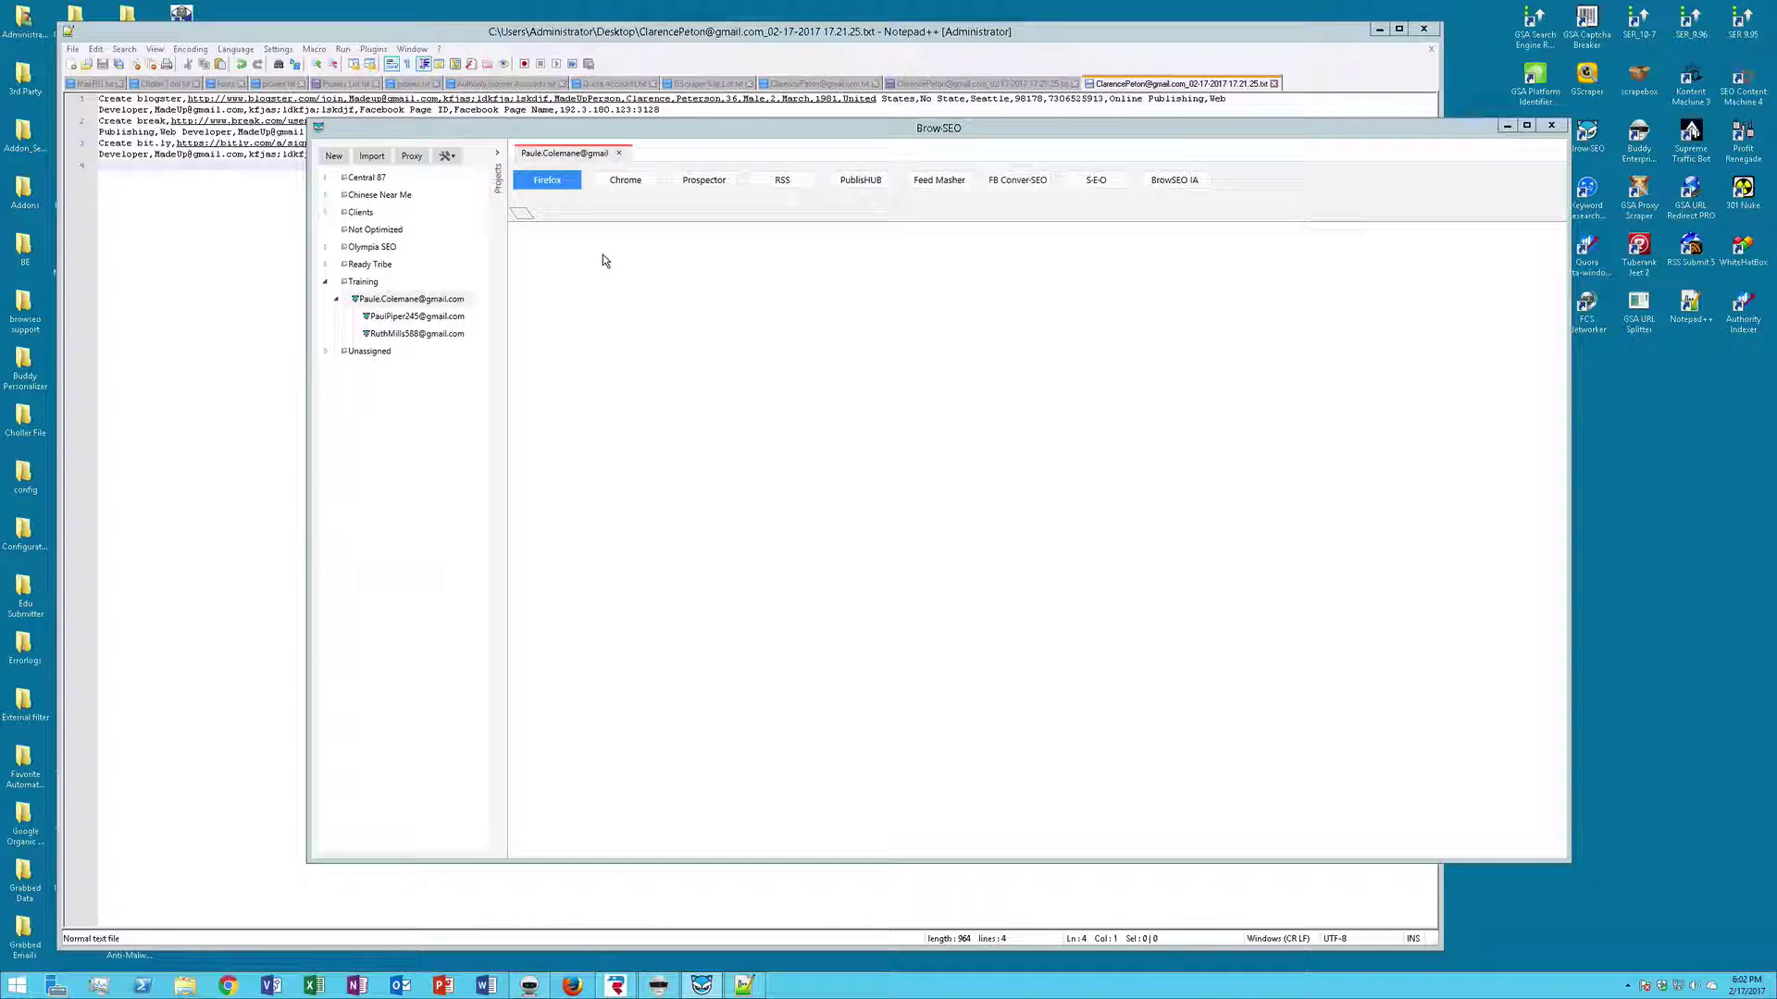
{"action": "left_click", "coordinate": [659, 985]}
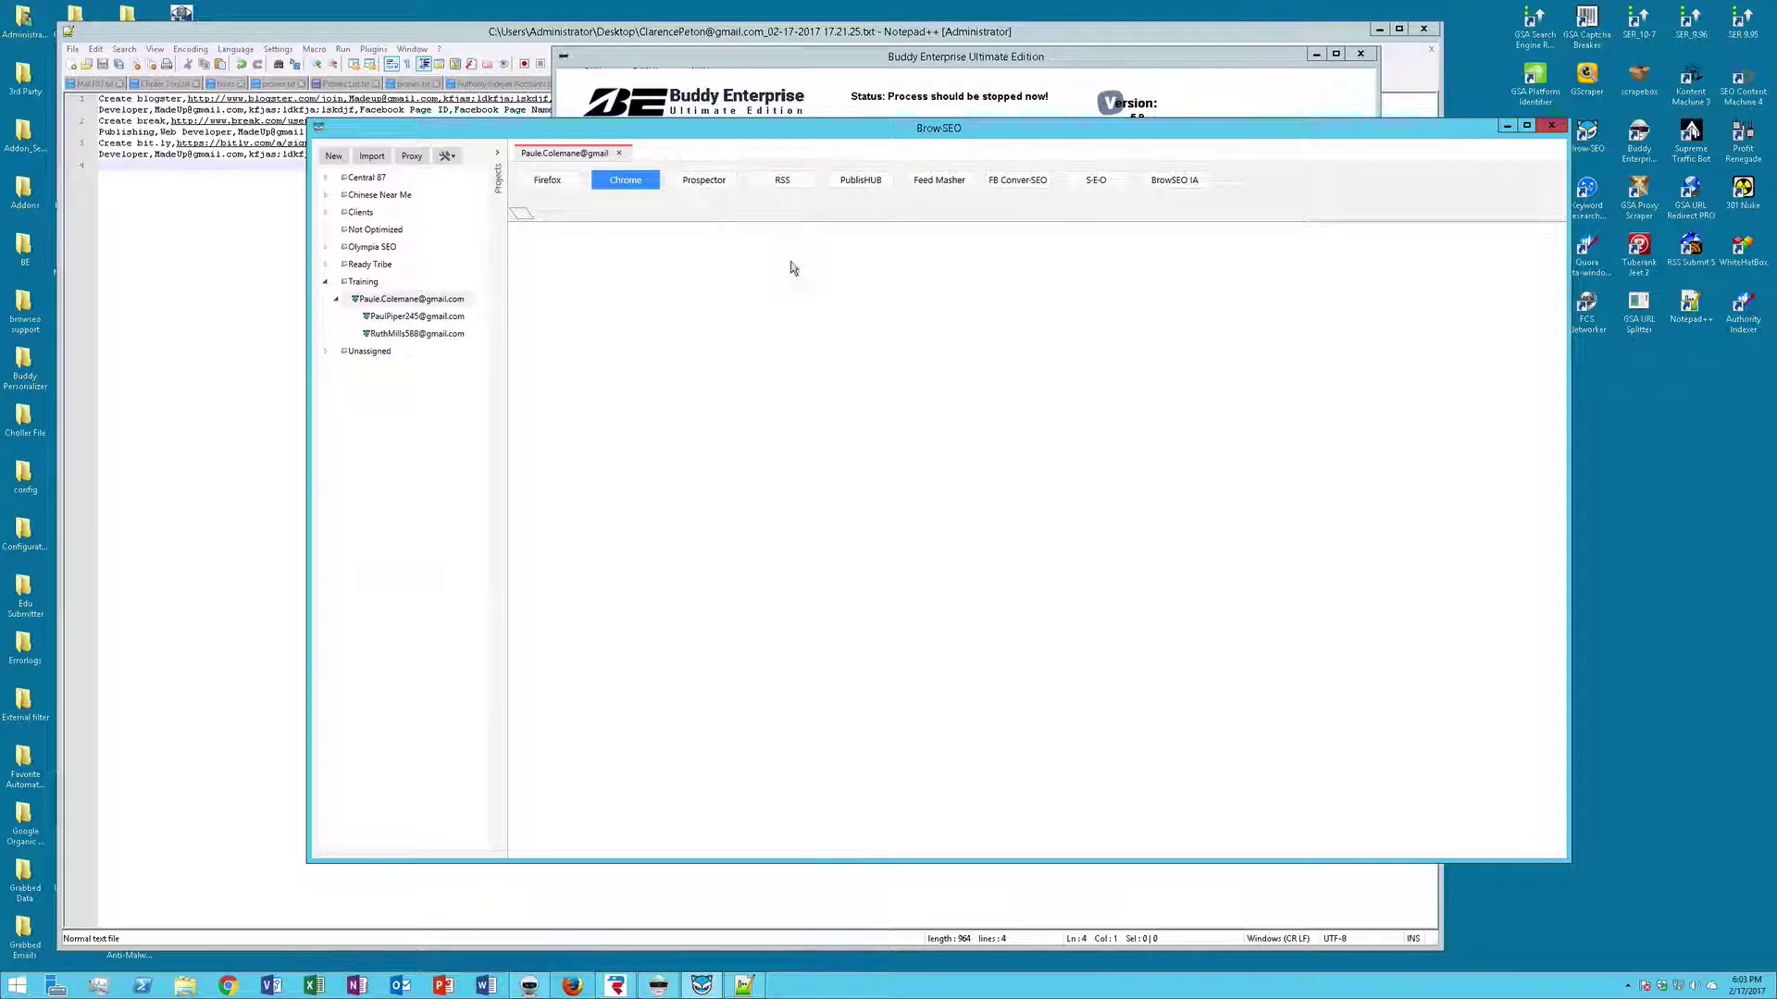
Start a Saved Sites bookmark import with BE ticked as the type, checking the file in Notepad++
{"action": "left_click", "coordinate": [520, 221]}
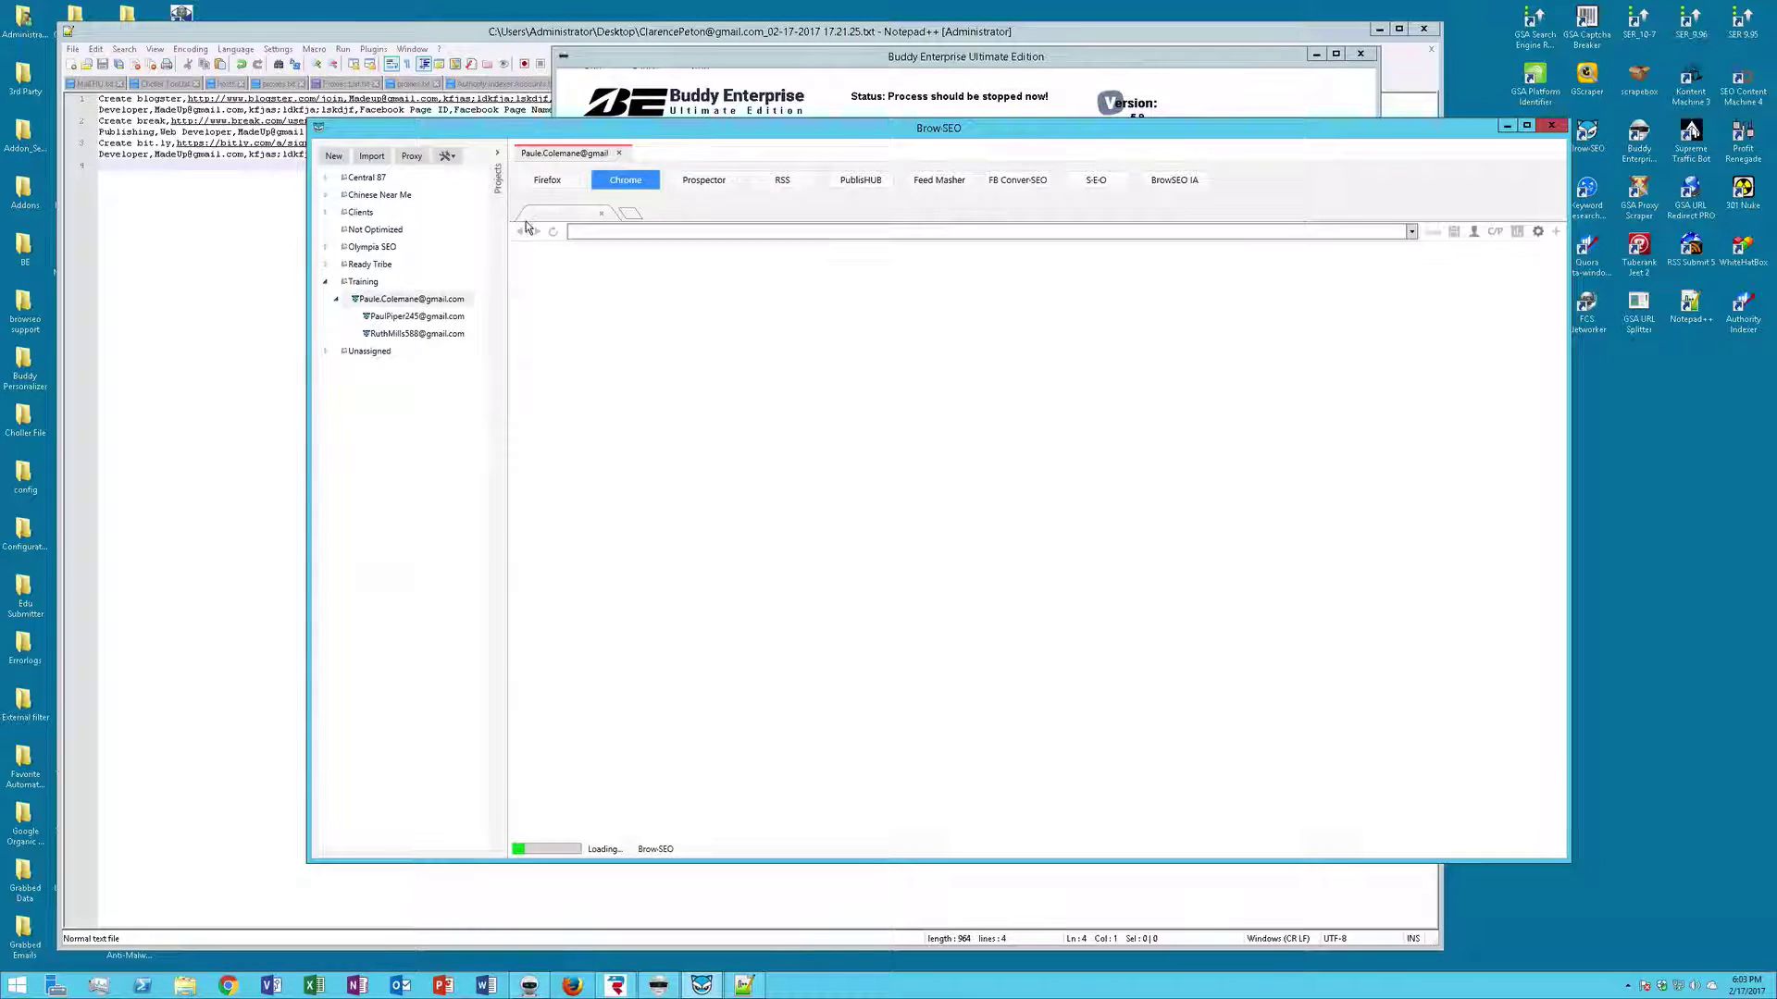
{"action": "left_click", "coordinate": [1556, 231]}
{"action": "left_click", "coordinate": [1463, 318]}
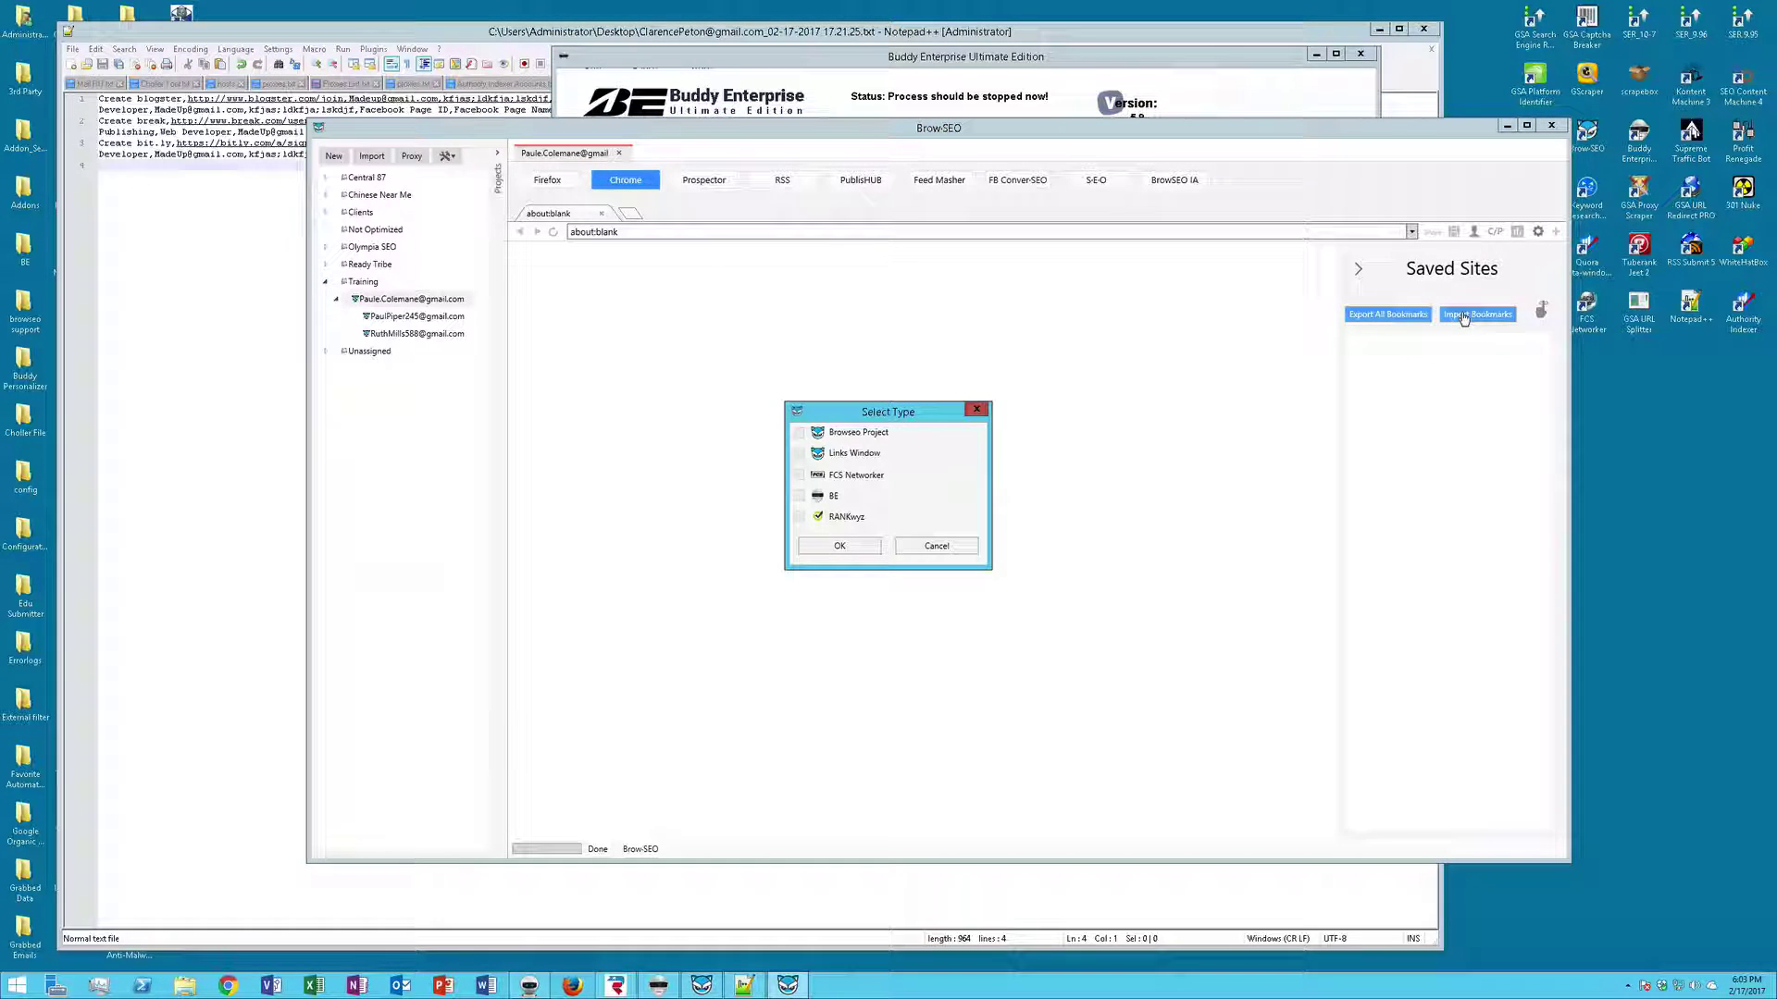
{"action": "left_click", "coordinate": [799, 497]}
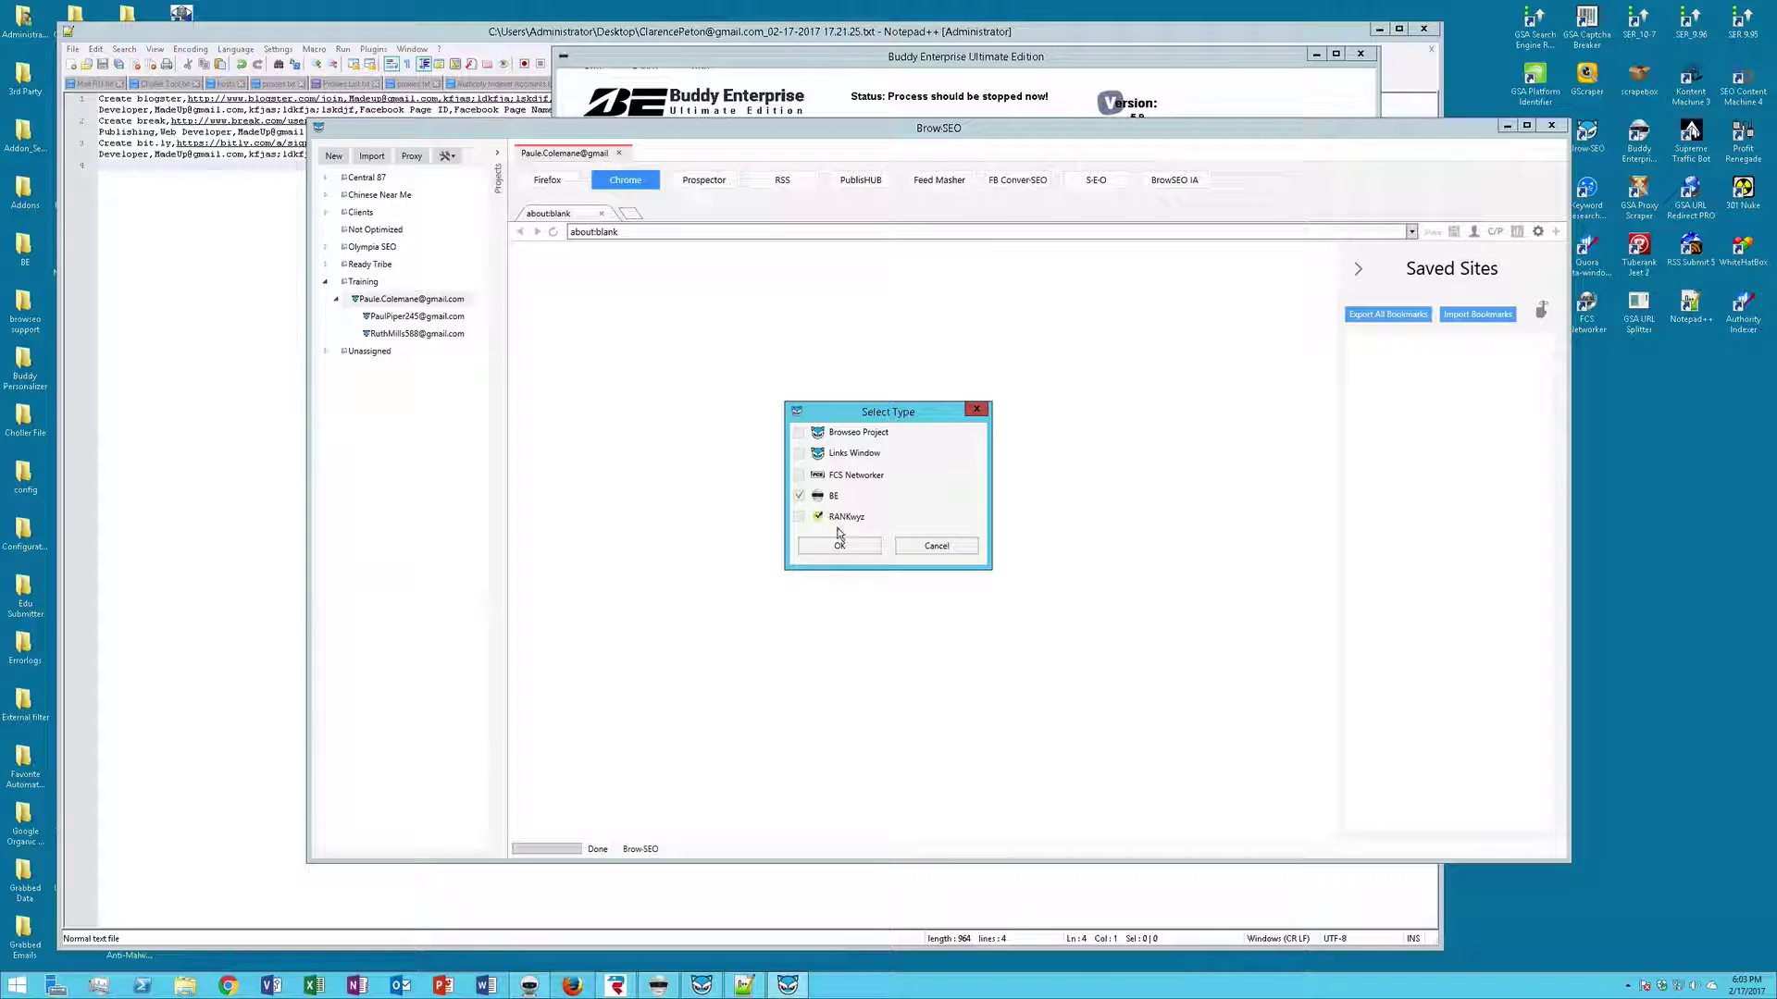
{"action": "left_click", "coordinate": [207, 465]}
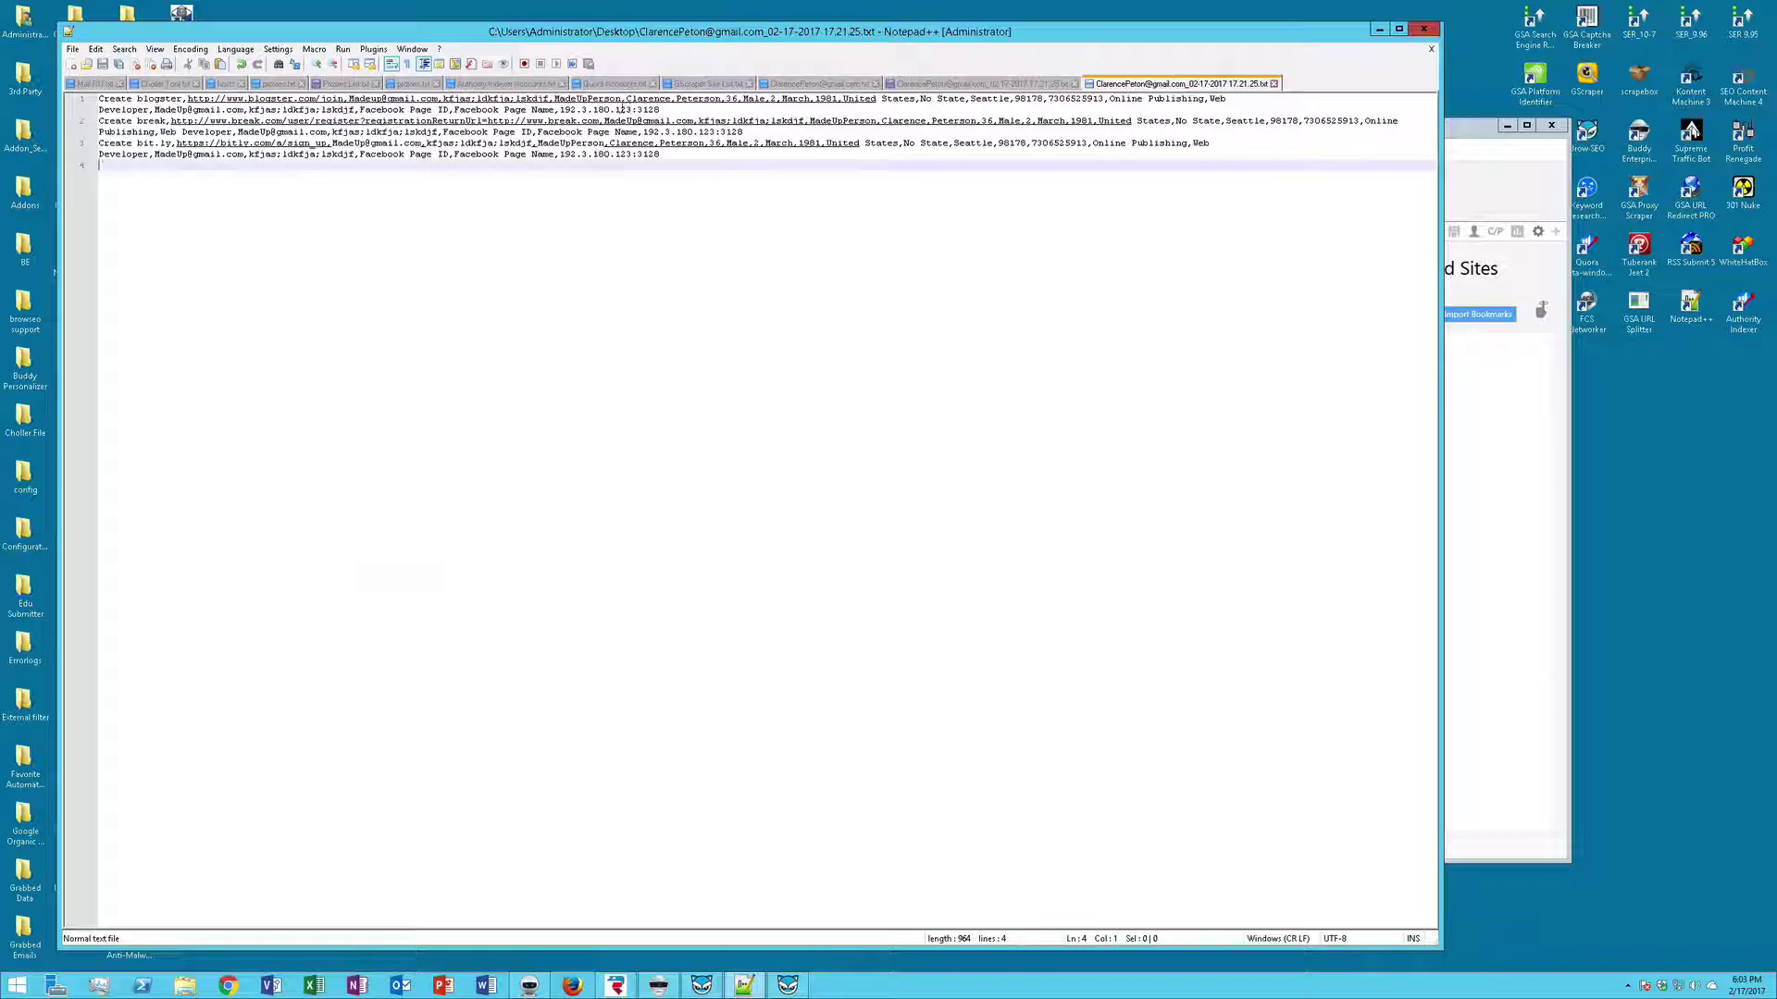
{"action": "left_click", "coordinate": [1377, 30]}
{"action": "left_click", "coordinate": [813, 503]}
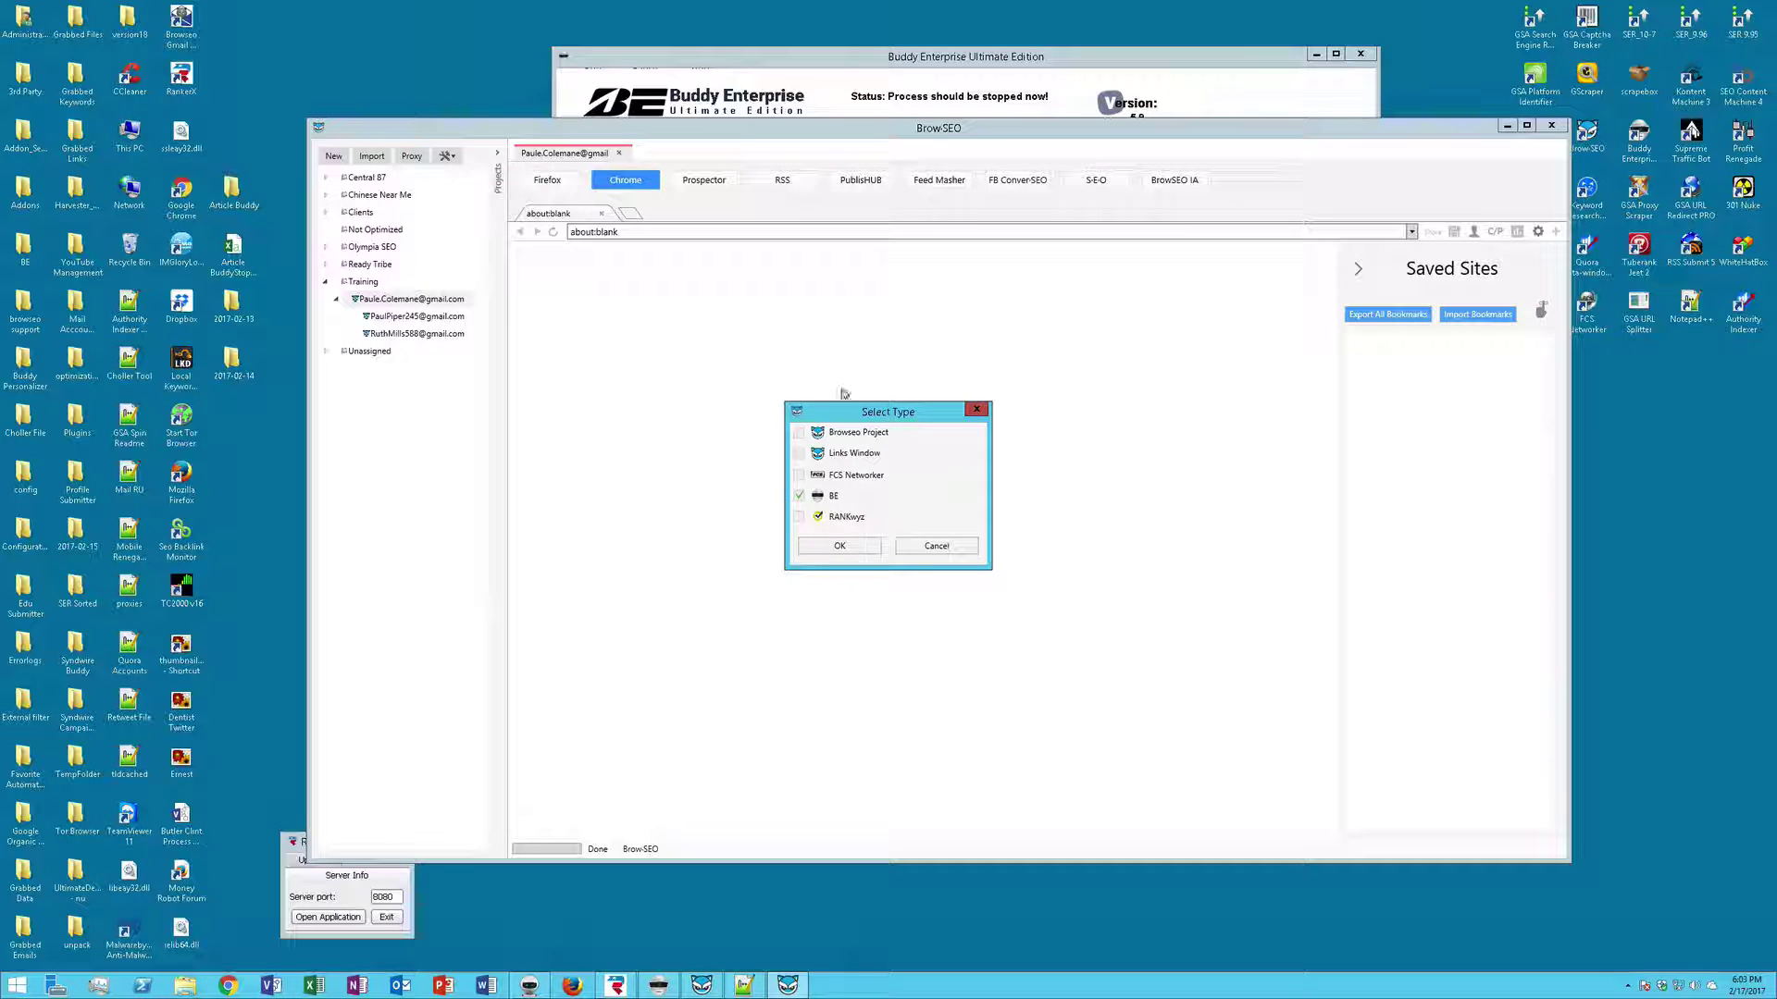
Import the exported TXT file from Desktop as a bookmark folder named 'Training Imported'
{"action": "left_click", "coordinate": [853, 550]}
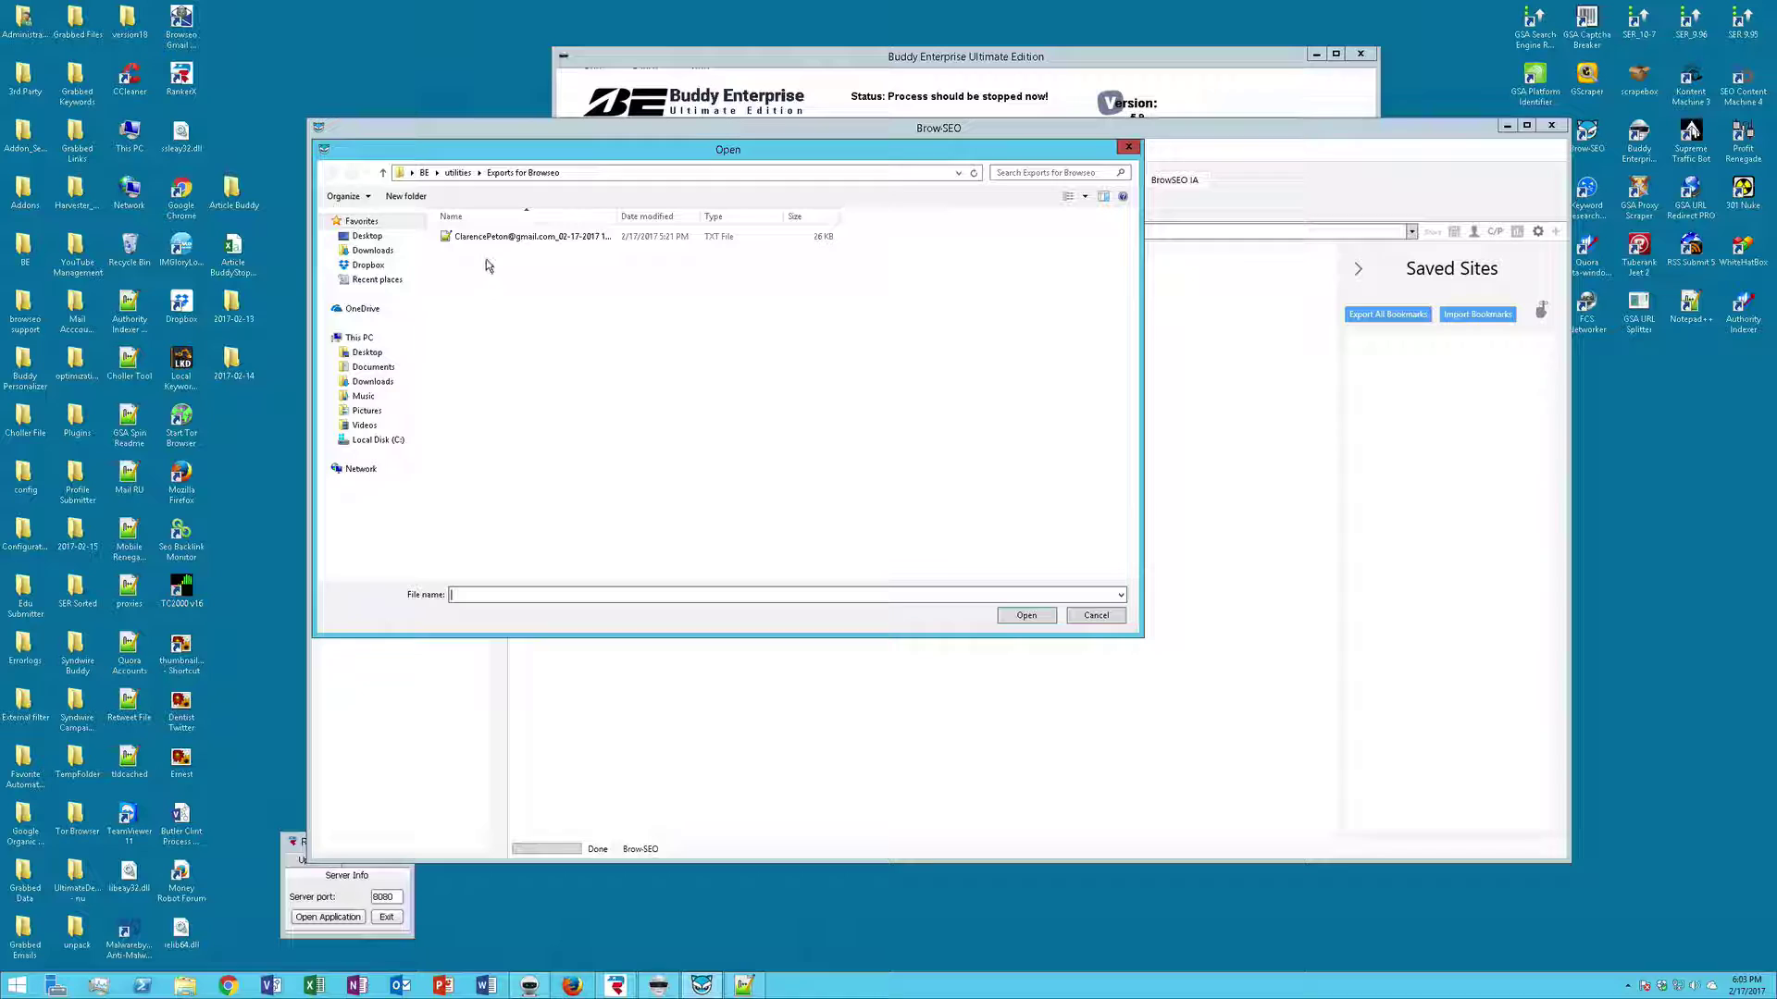
{"action": "left_click", "coordinate": [366, 236]}
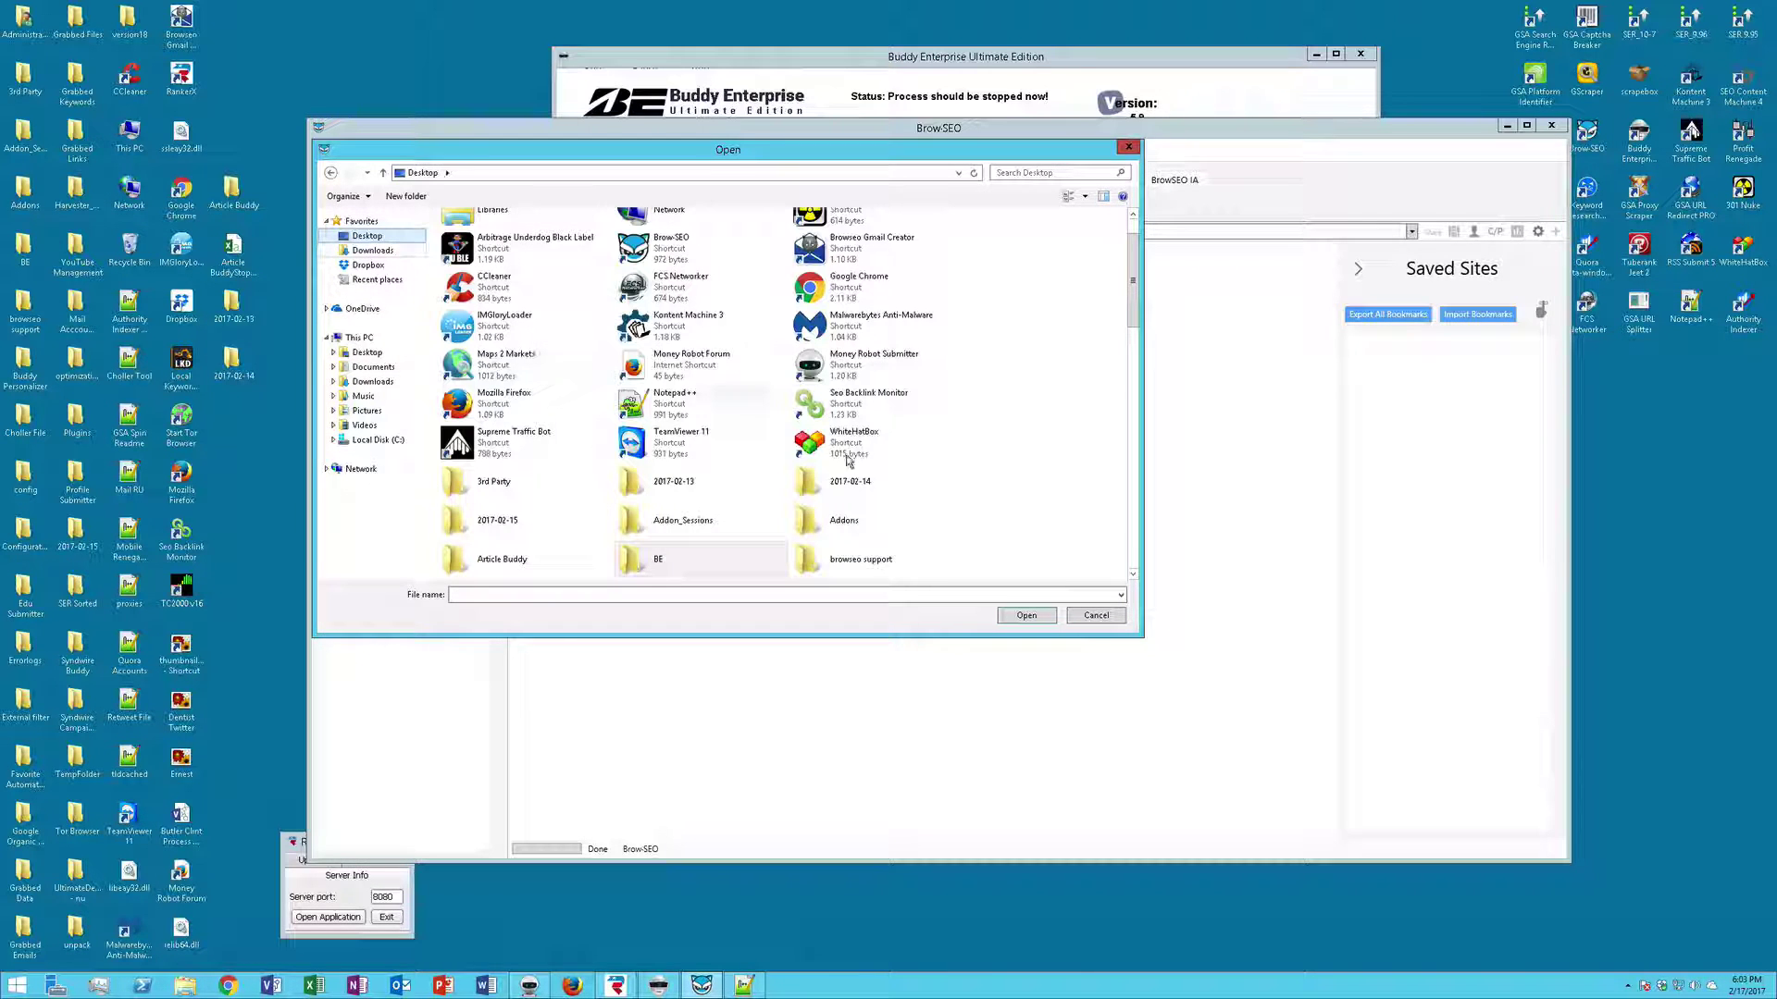
{"action": "left_click_drag", "start_coordinate": [1133, 288], "coordinate": [1146, 456]}
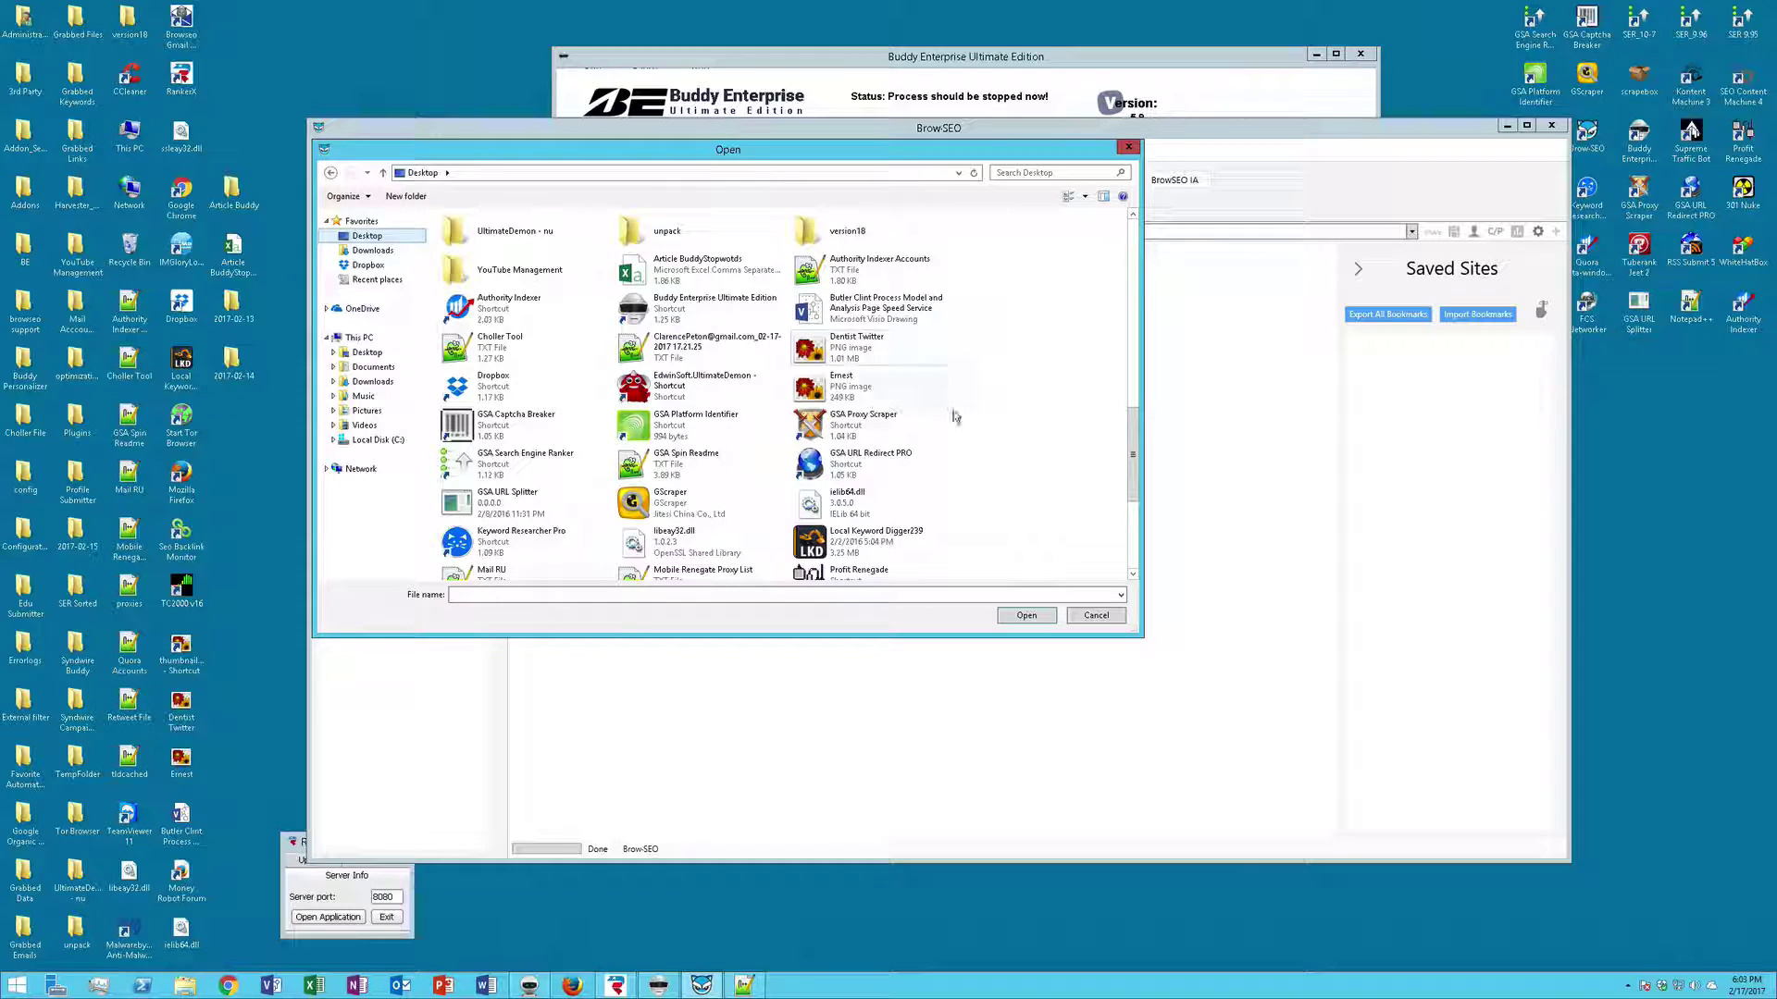
{"action": "left_click", "coordinate": [701, 347]}
{"action": "left_click", "coordinate": [1026, 615]}
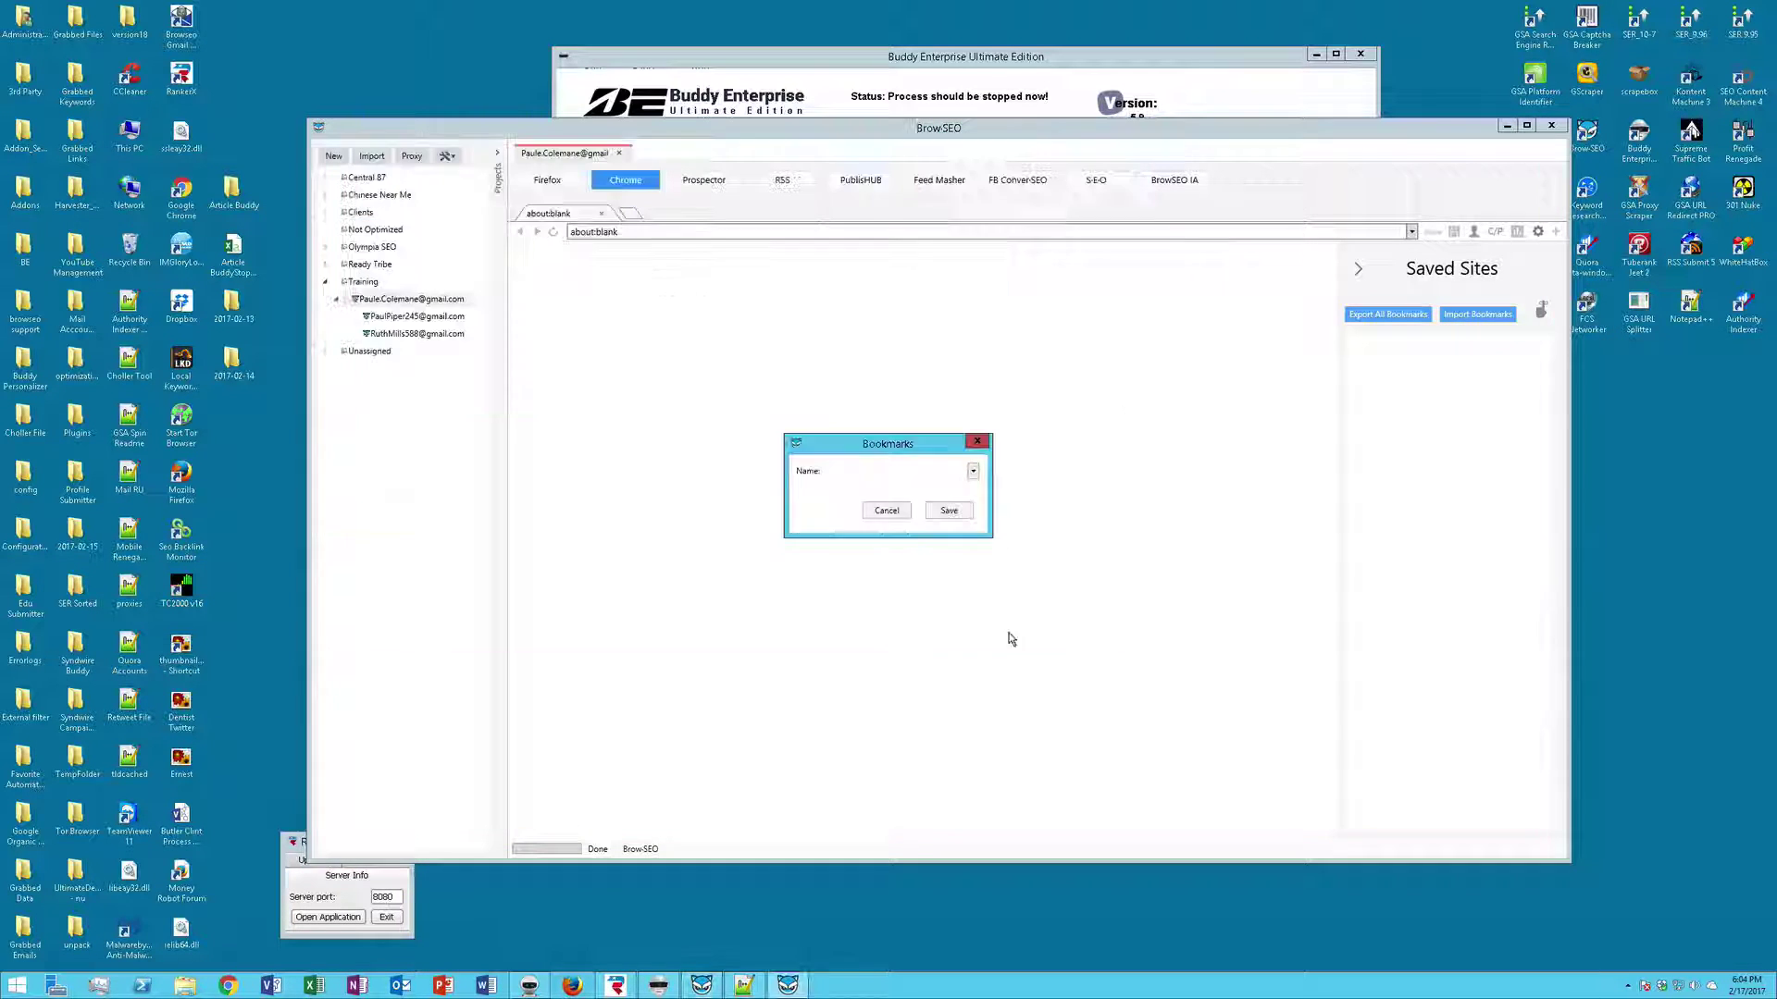
{"action": "left_click", "coordinate": [859, 472]}
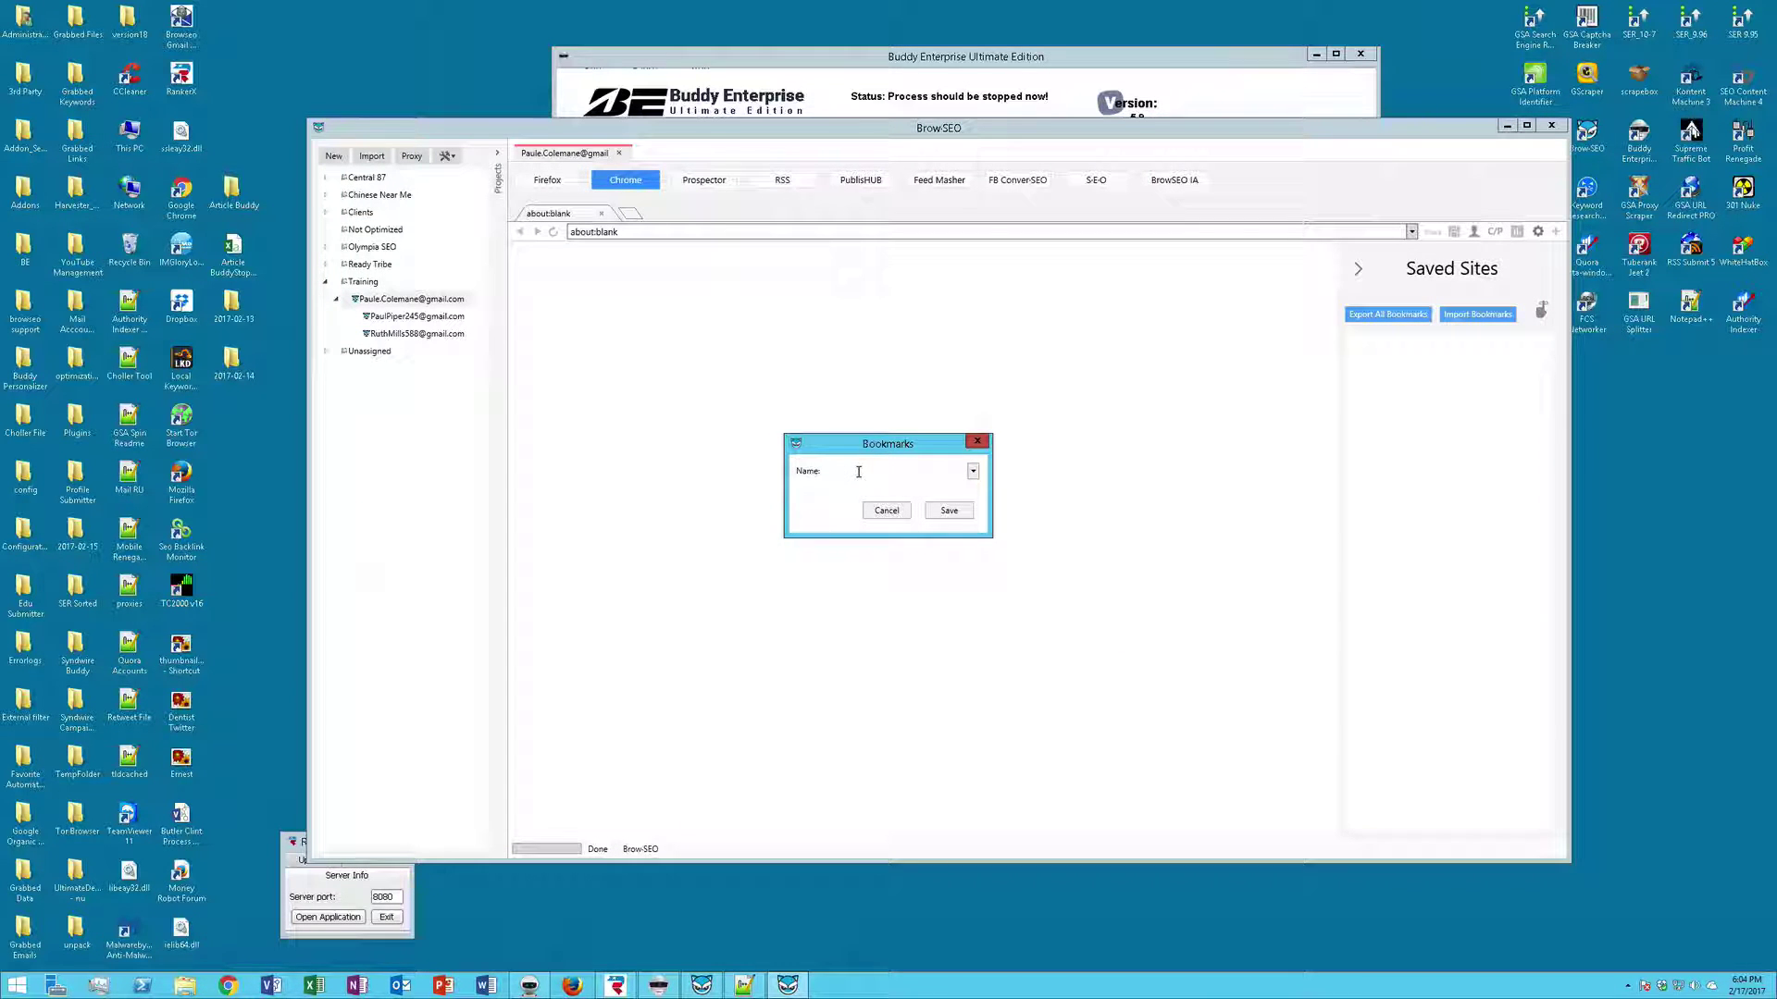
{"action": "type", "text": "Training Imported"}
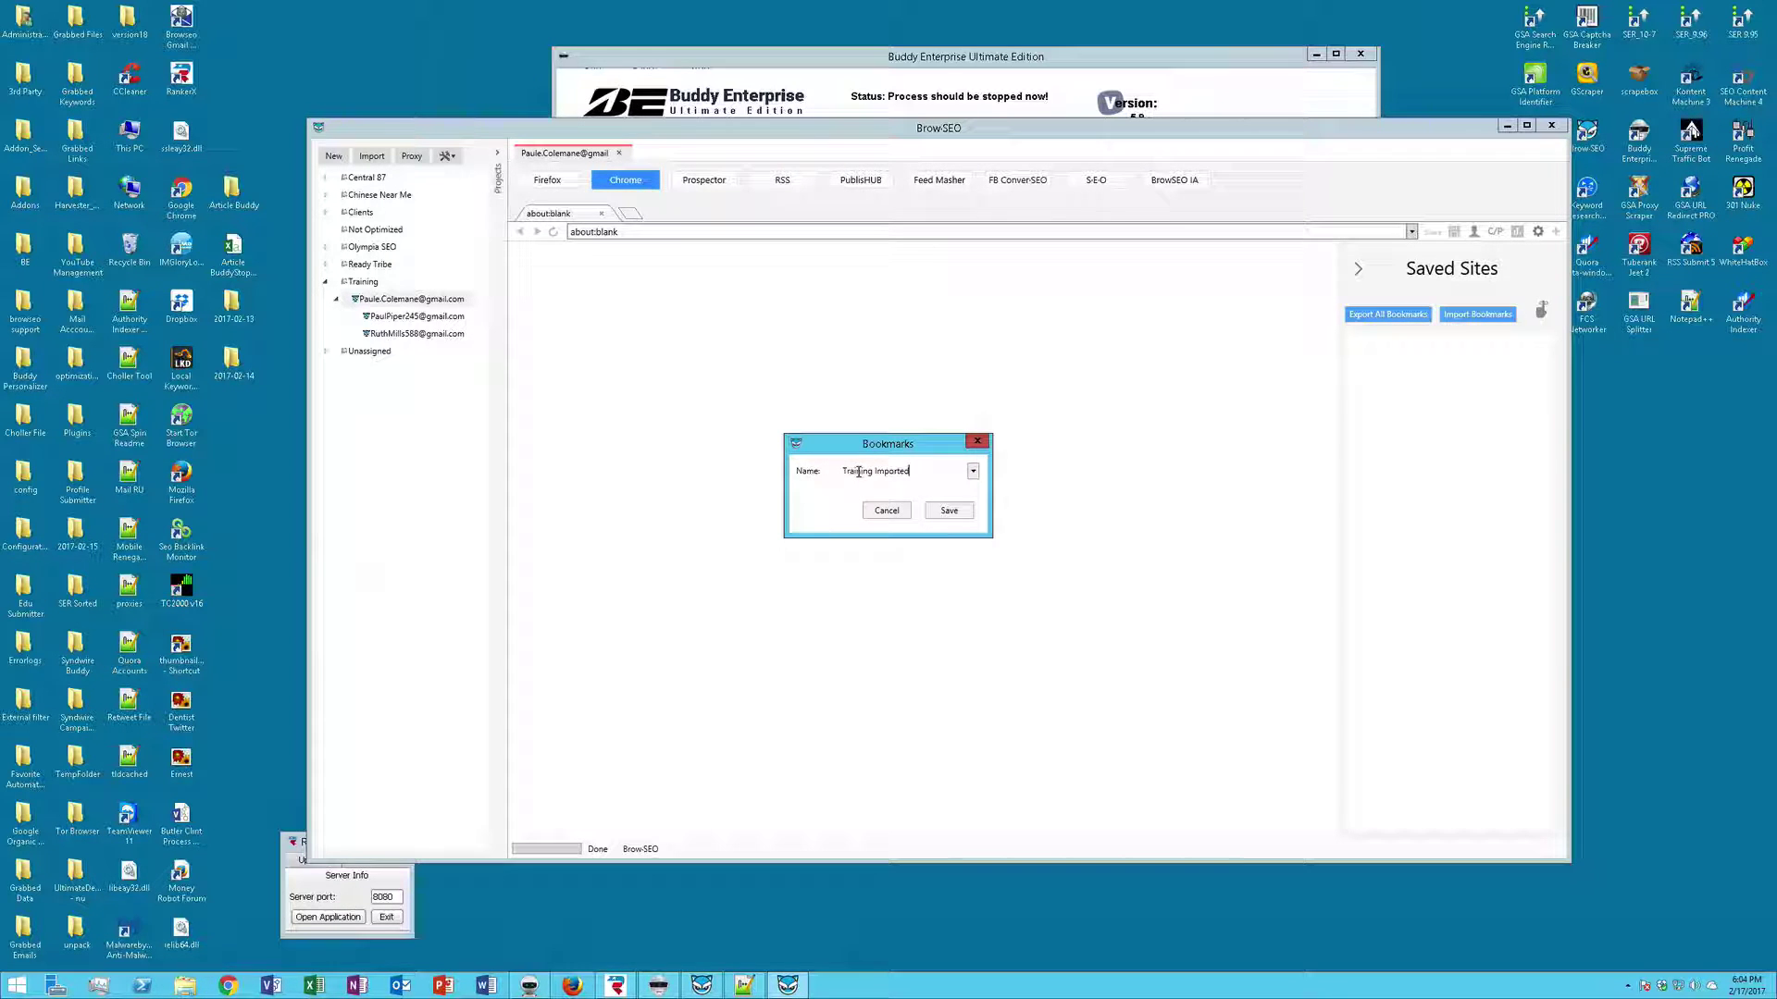
{"action": "left_click", "coordinate": [942, 509]}
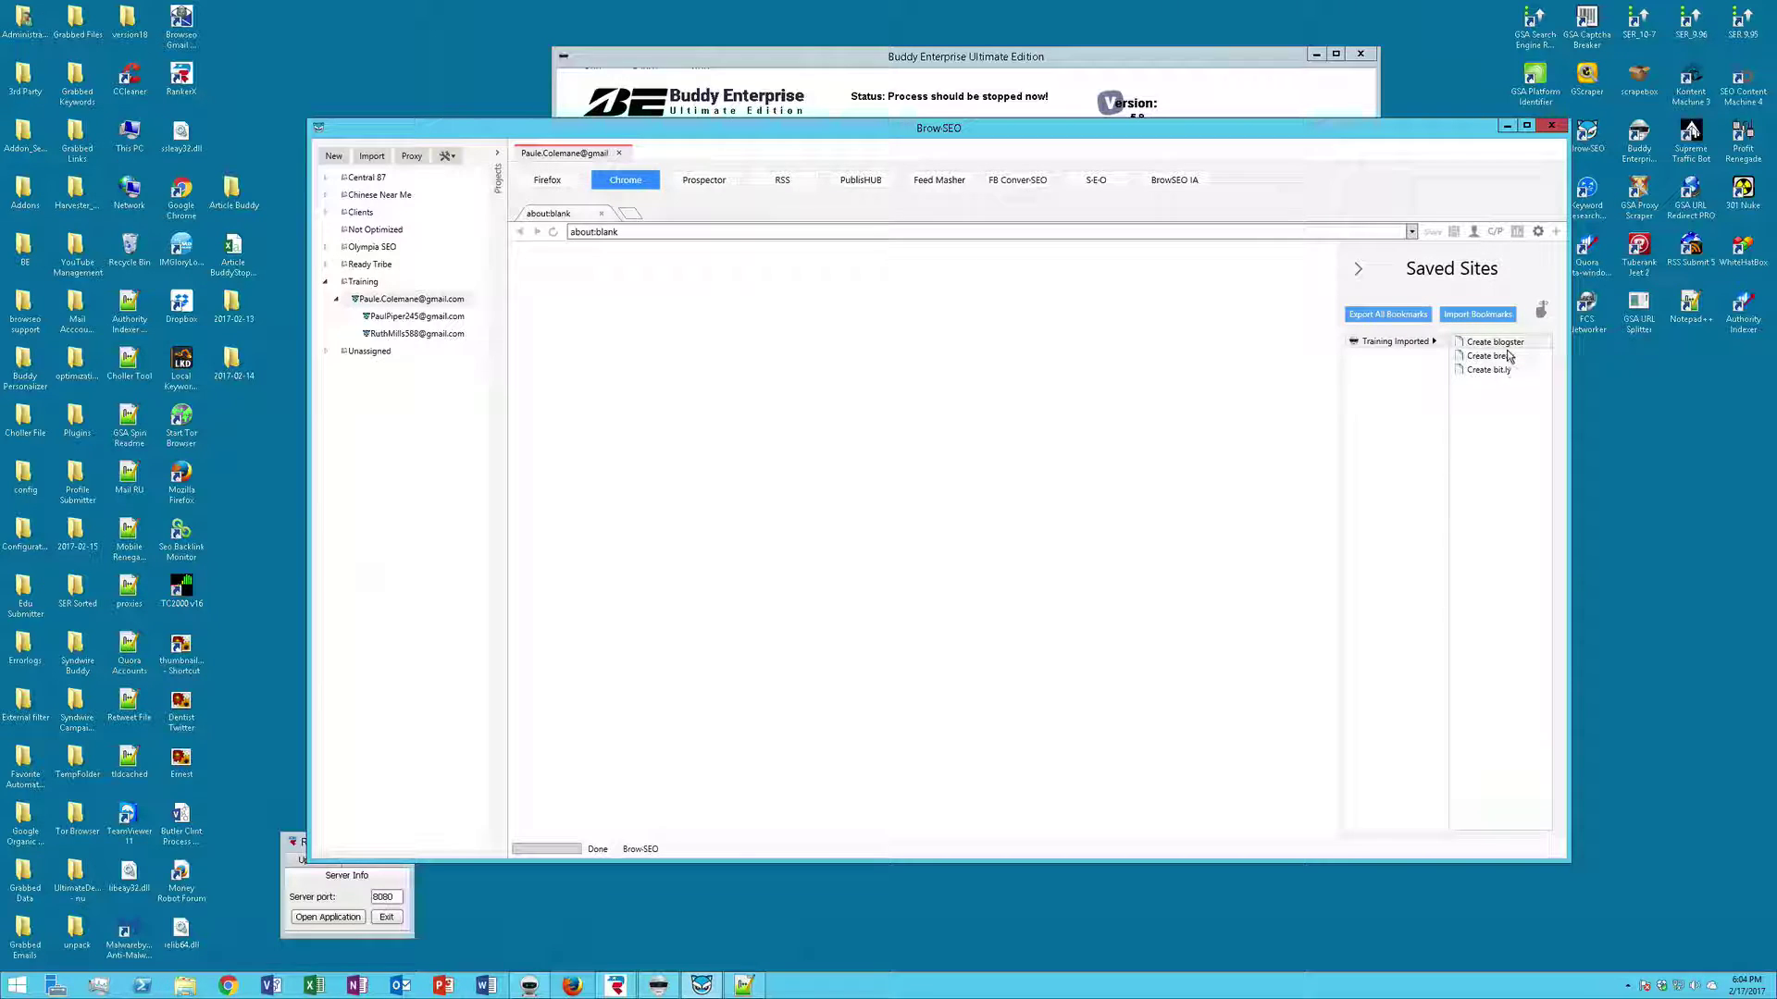
{"action": "left_click", "coordinate": [1083, 58]}
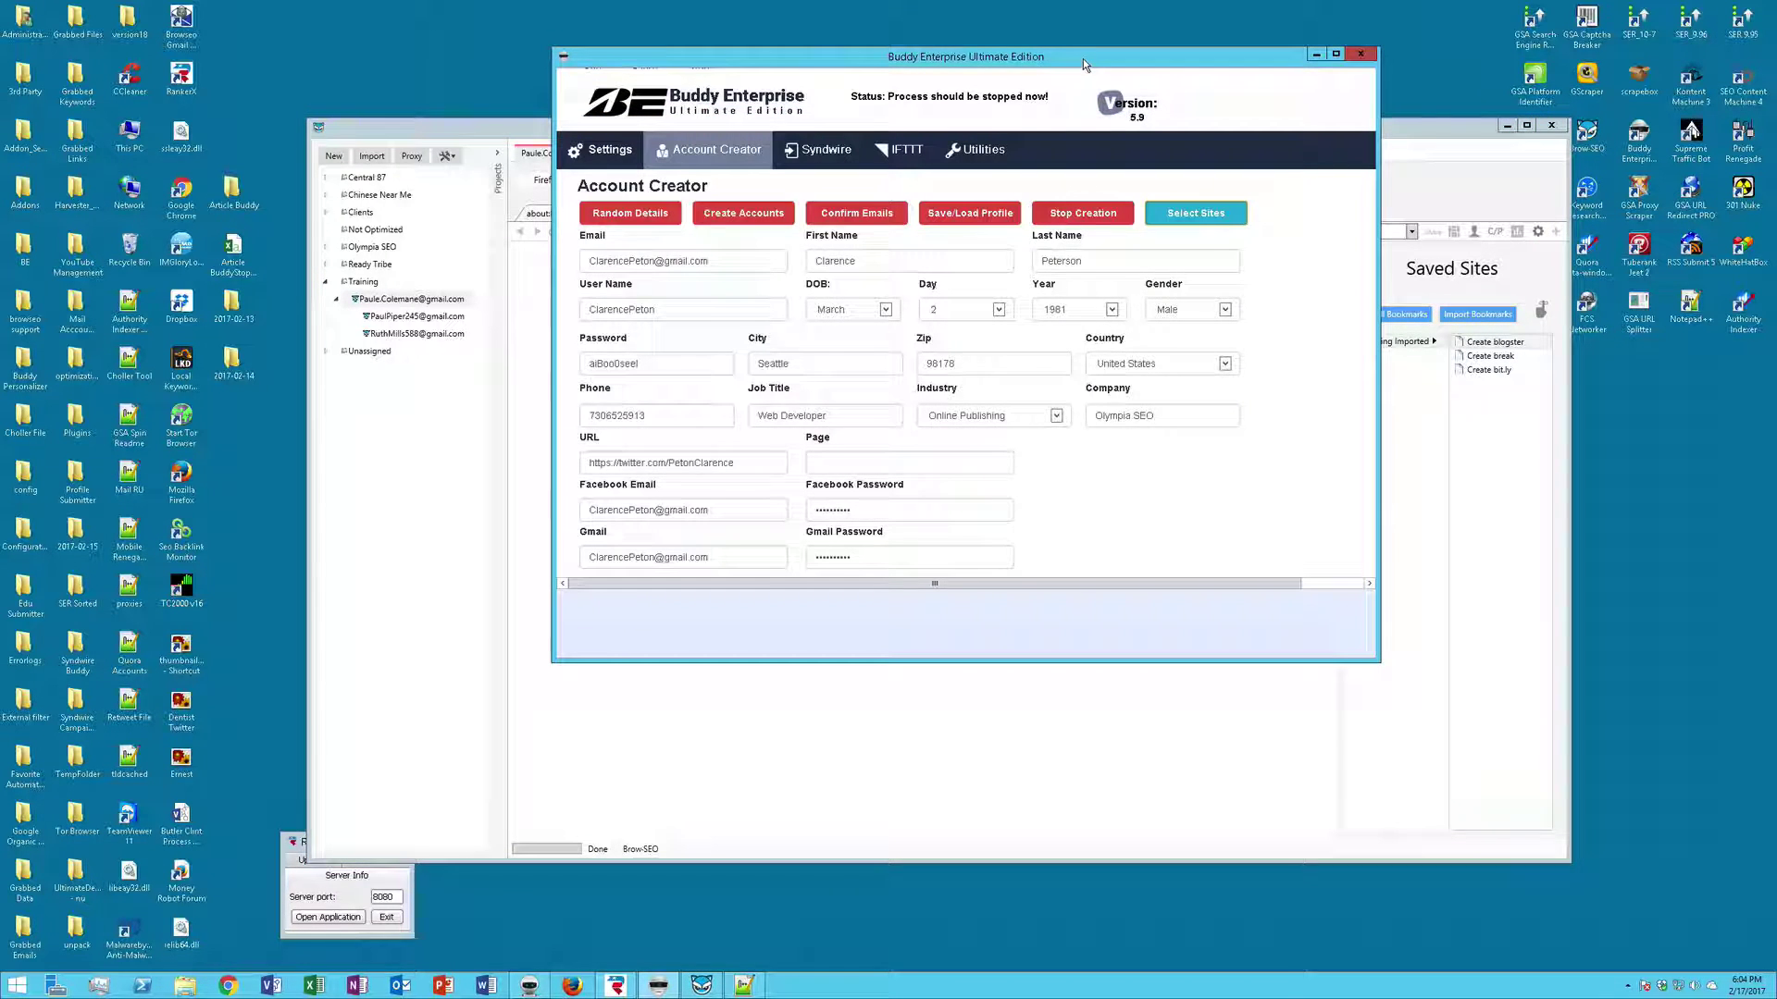
{"action": "left_click", "coordinate": [1471, 397]}
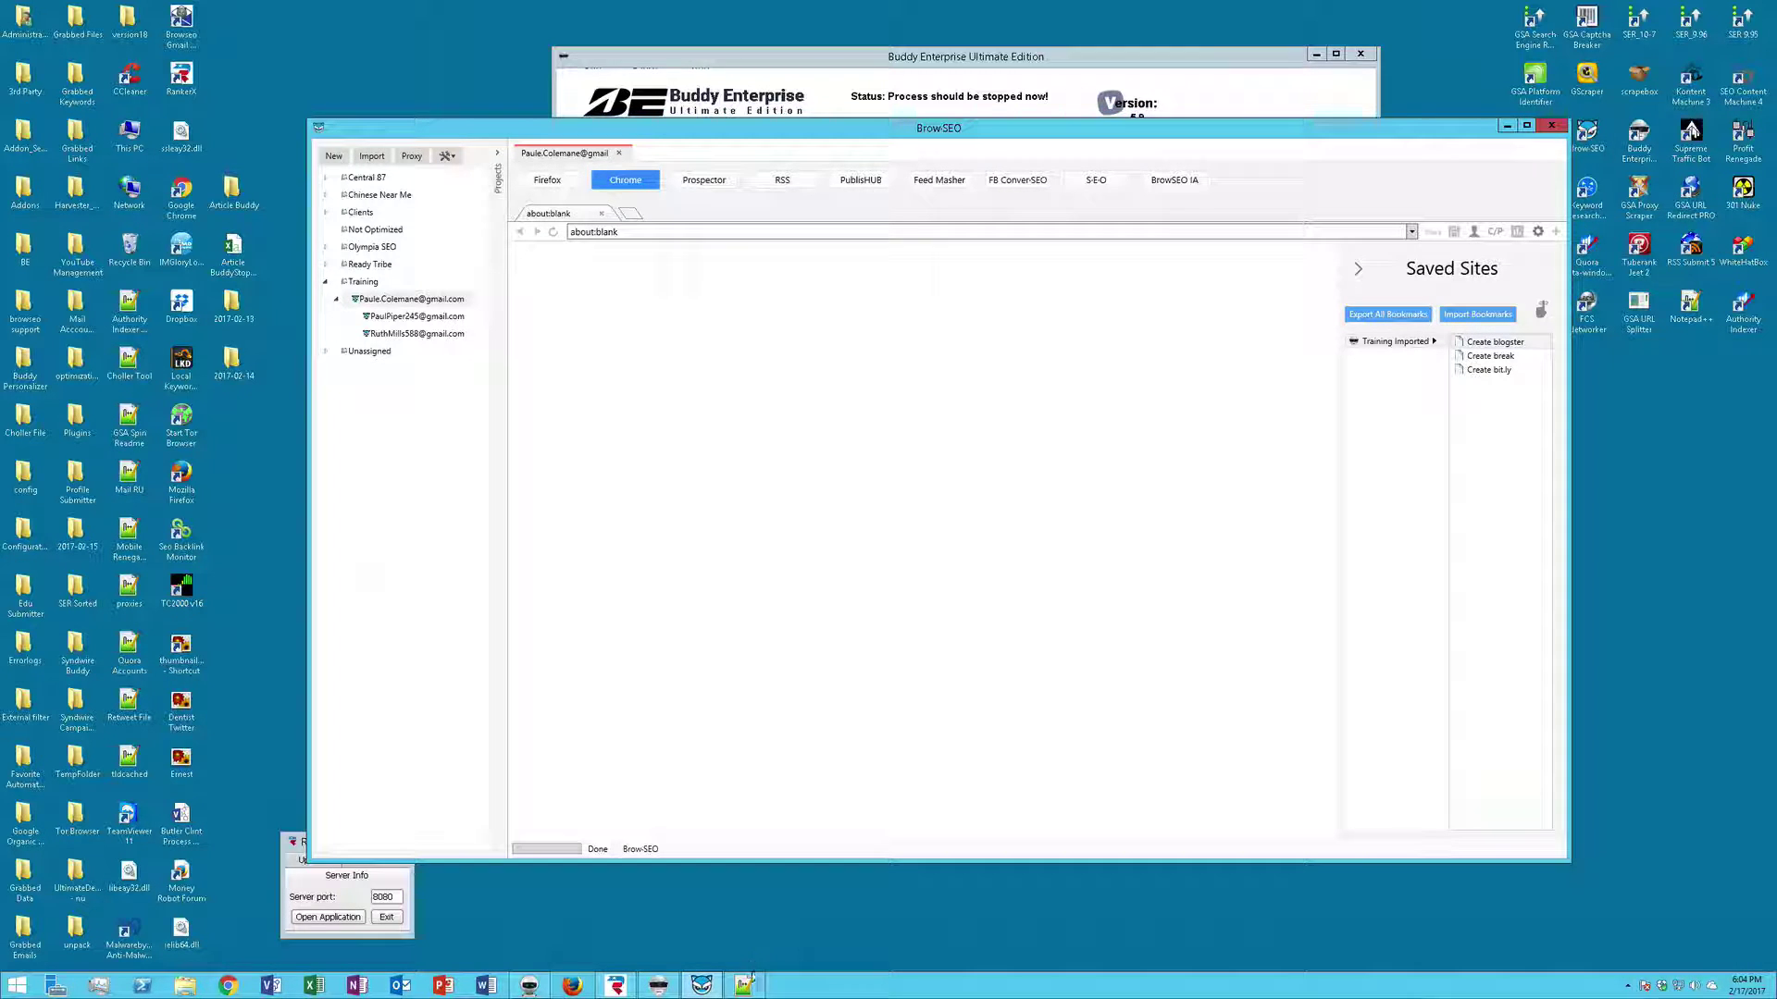
In Notepad++, delete the blogster and break lines so only the Create bit.ly entry remains
{"action": "left_click", "coordinate": [745, 985]}
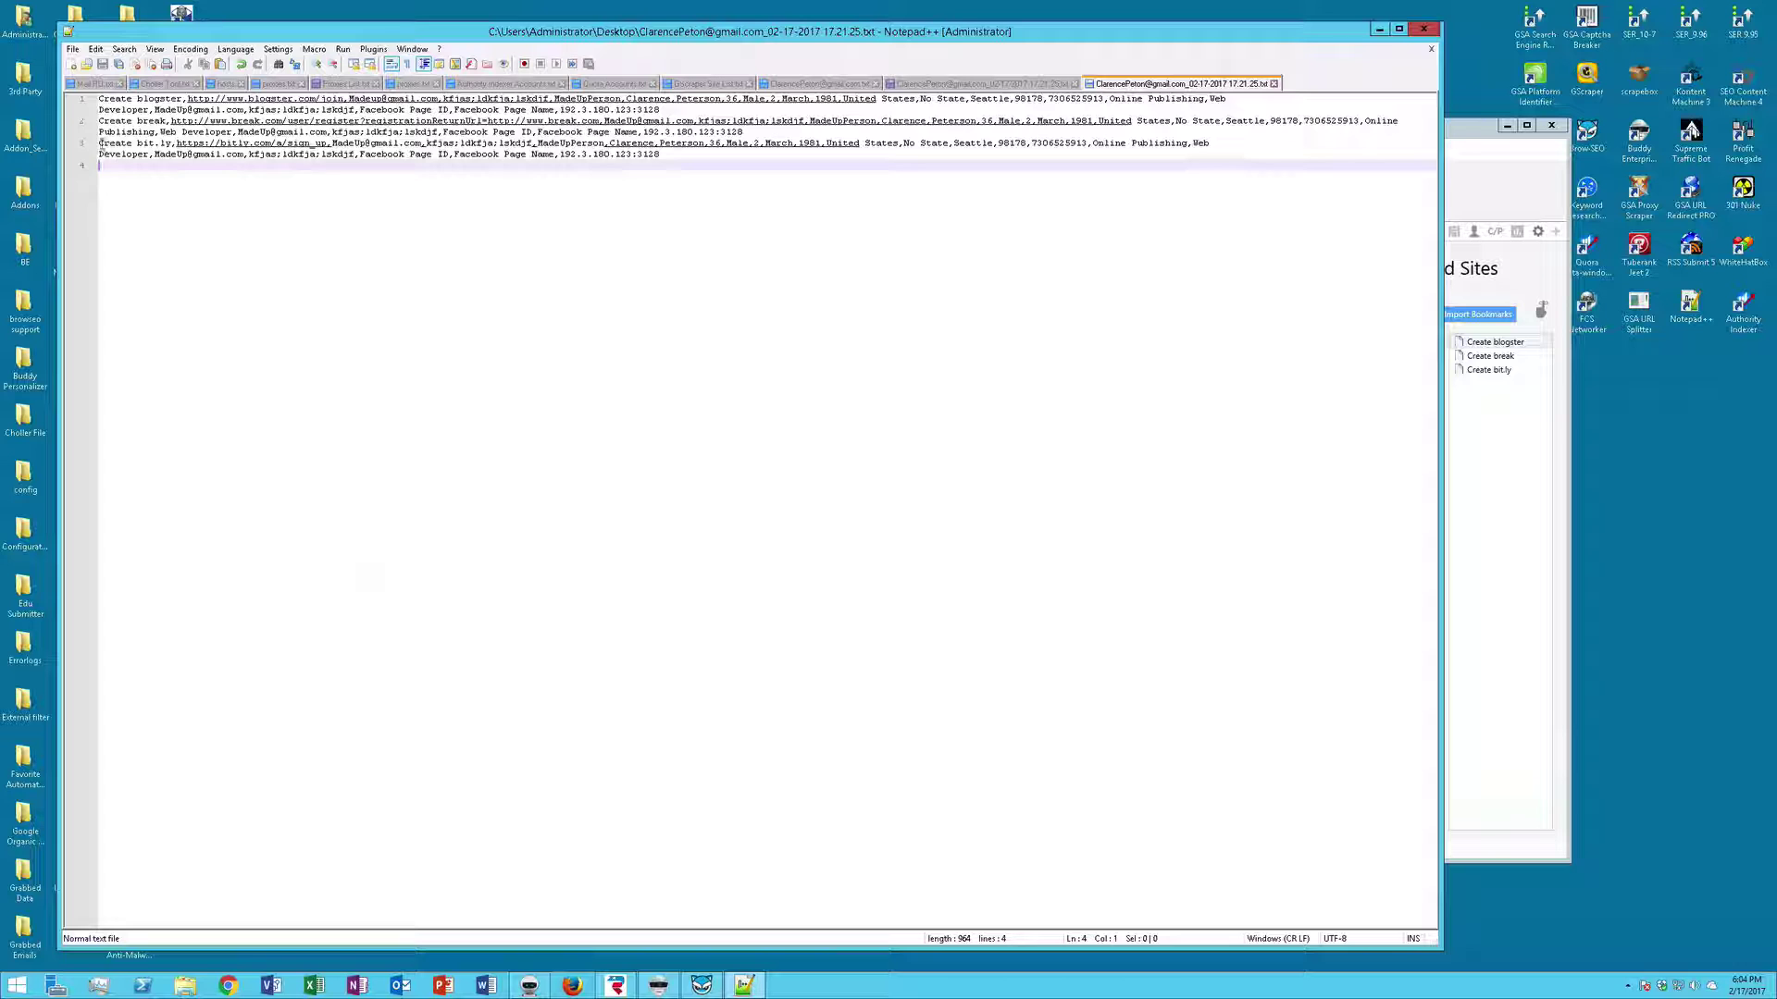
{"action": "left_click_drag", "start_coordinate": [100, 98], "coordinate": [817, 132]}
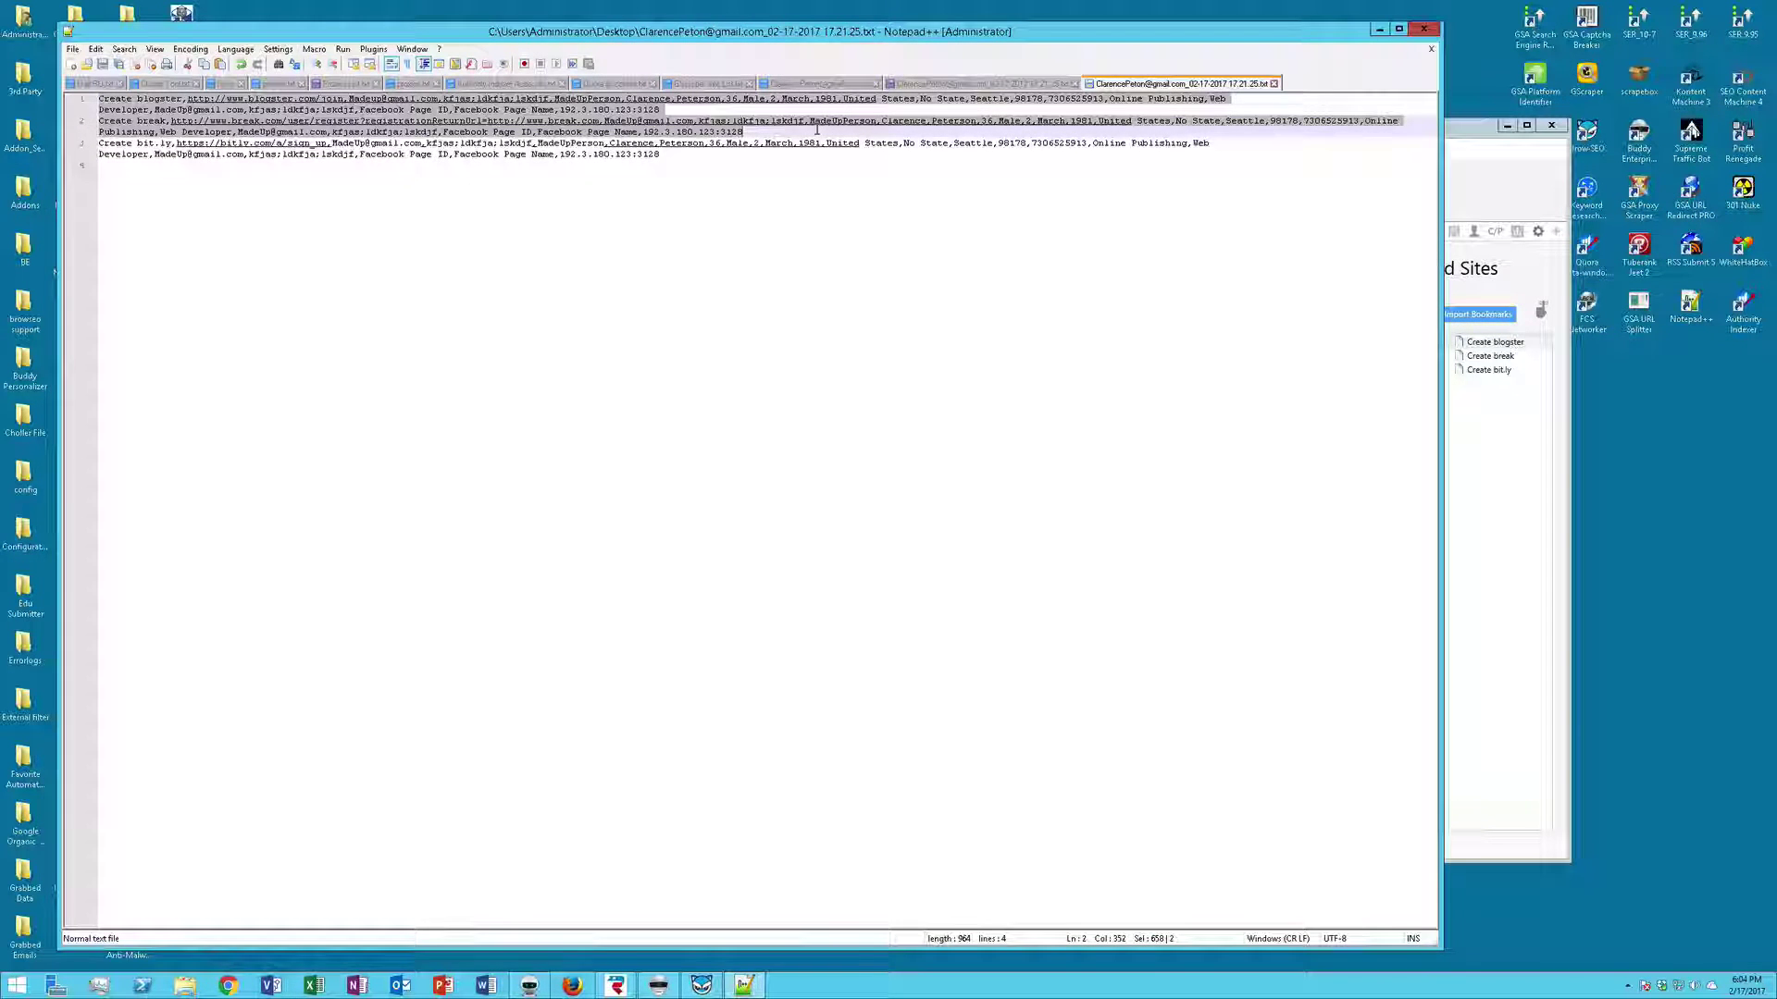
{"action": "key", "text": "Delete"}
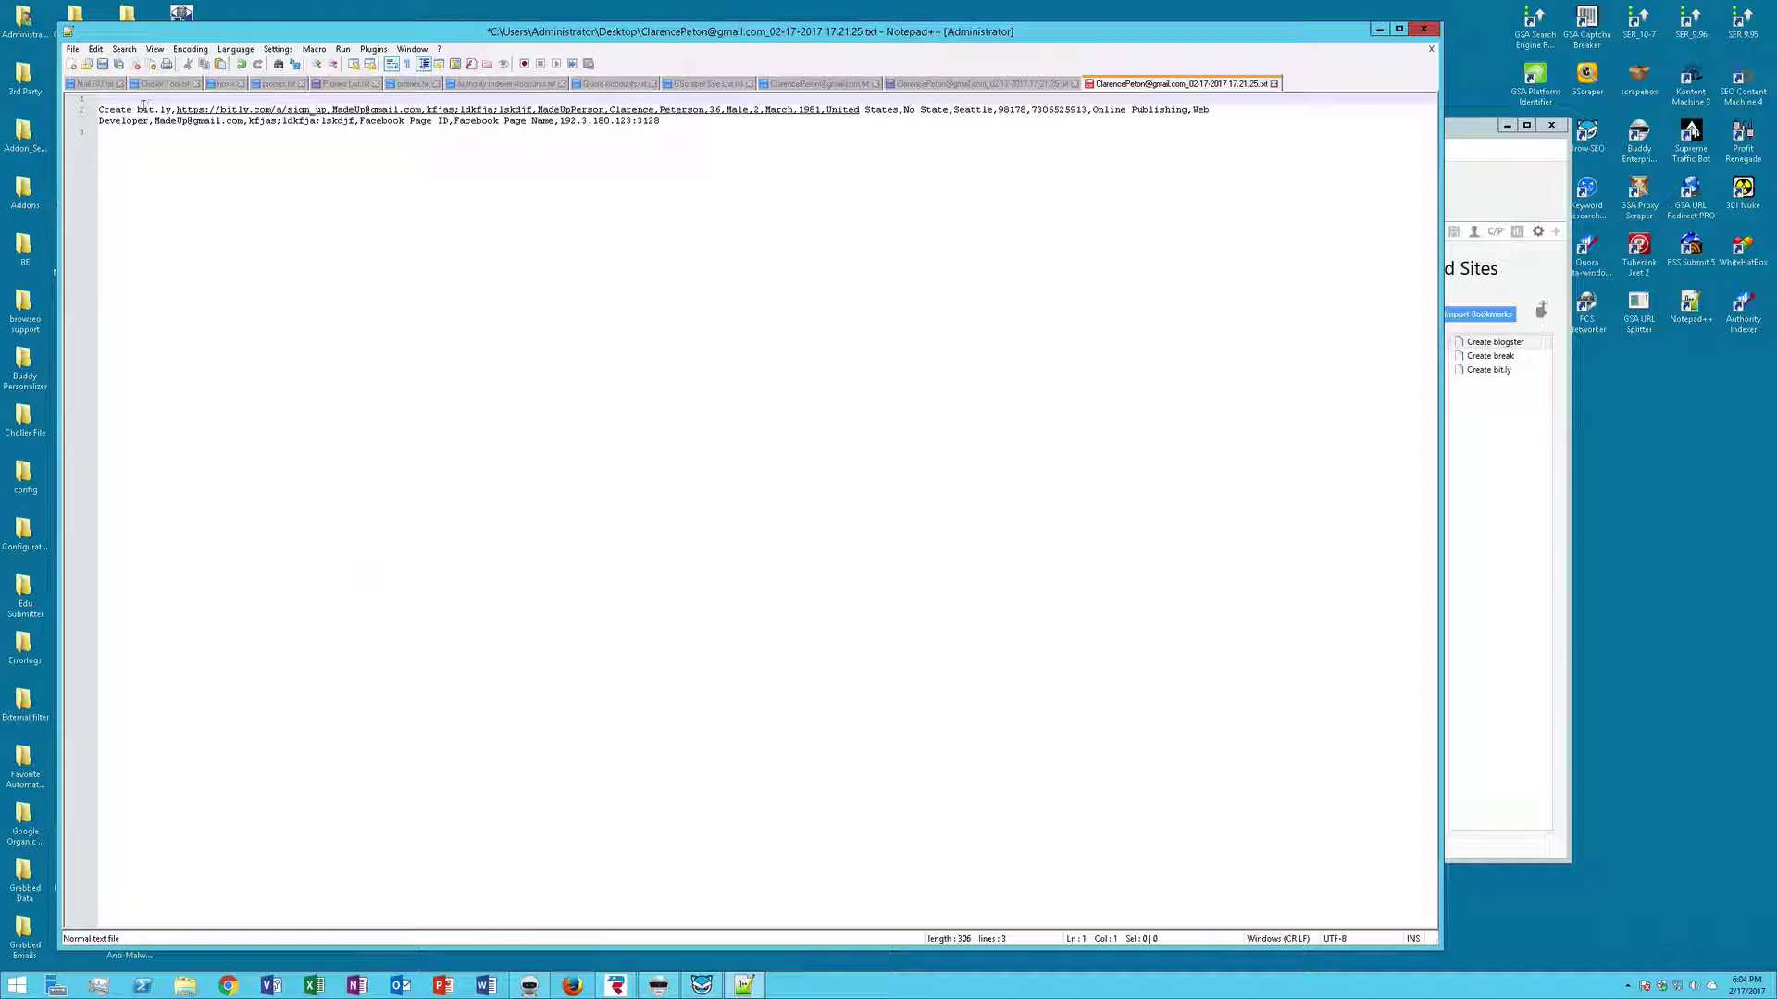
{"action": "left_click_drag", "start_coordinate": [100, 109], "coordinate": [165, 108]}
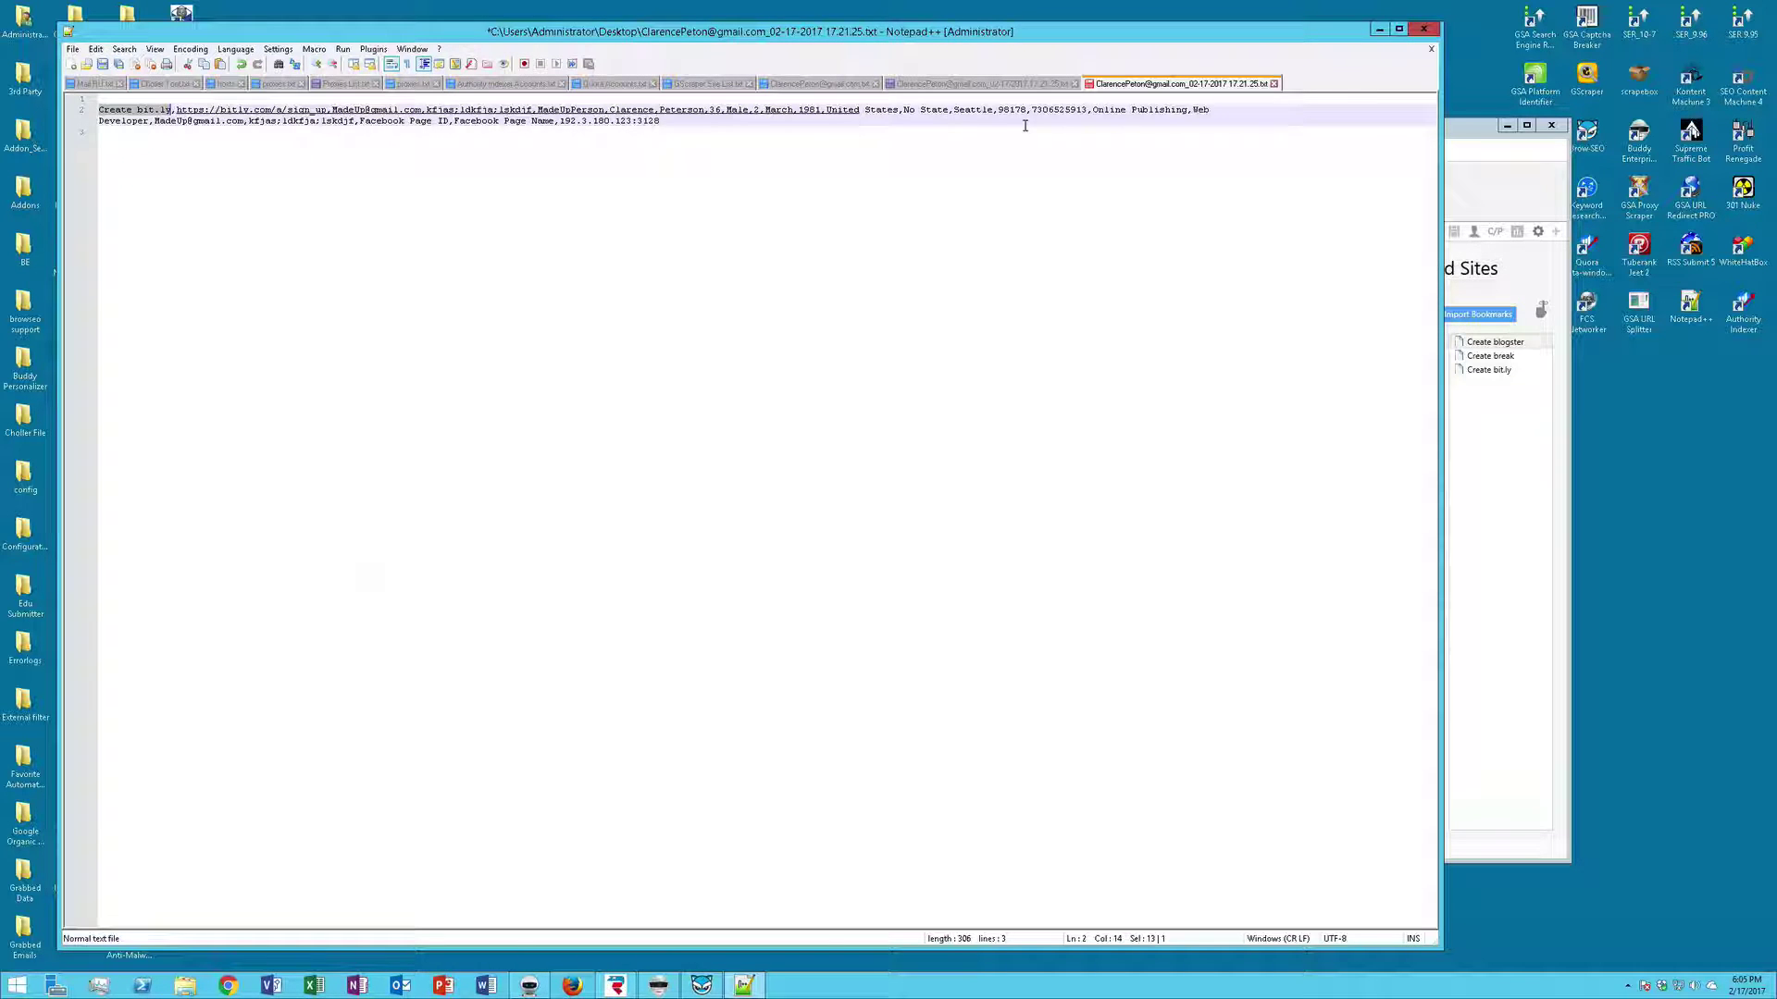
{"action": "left_click", "coordinate": [393, 279]}
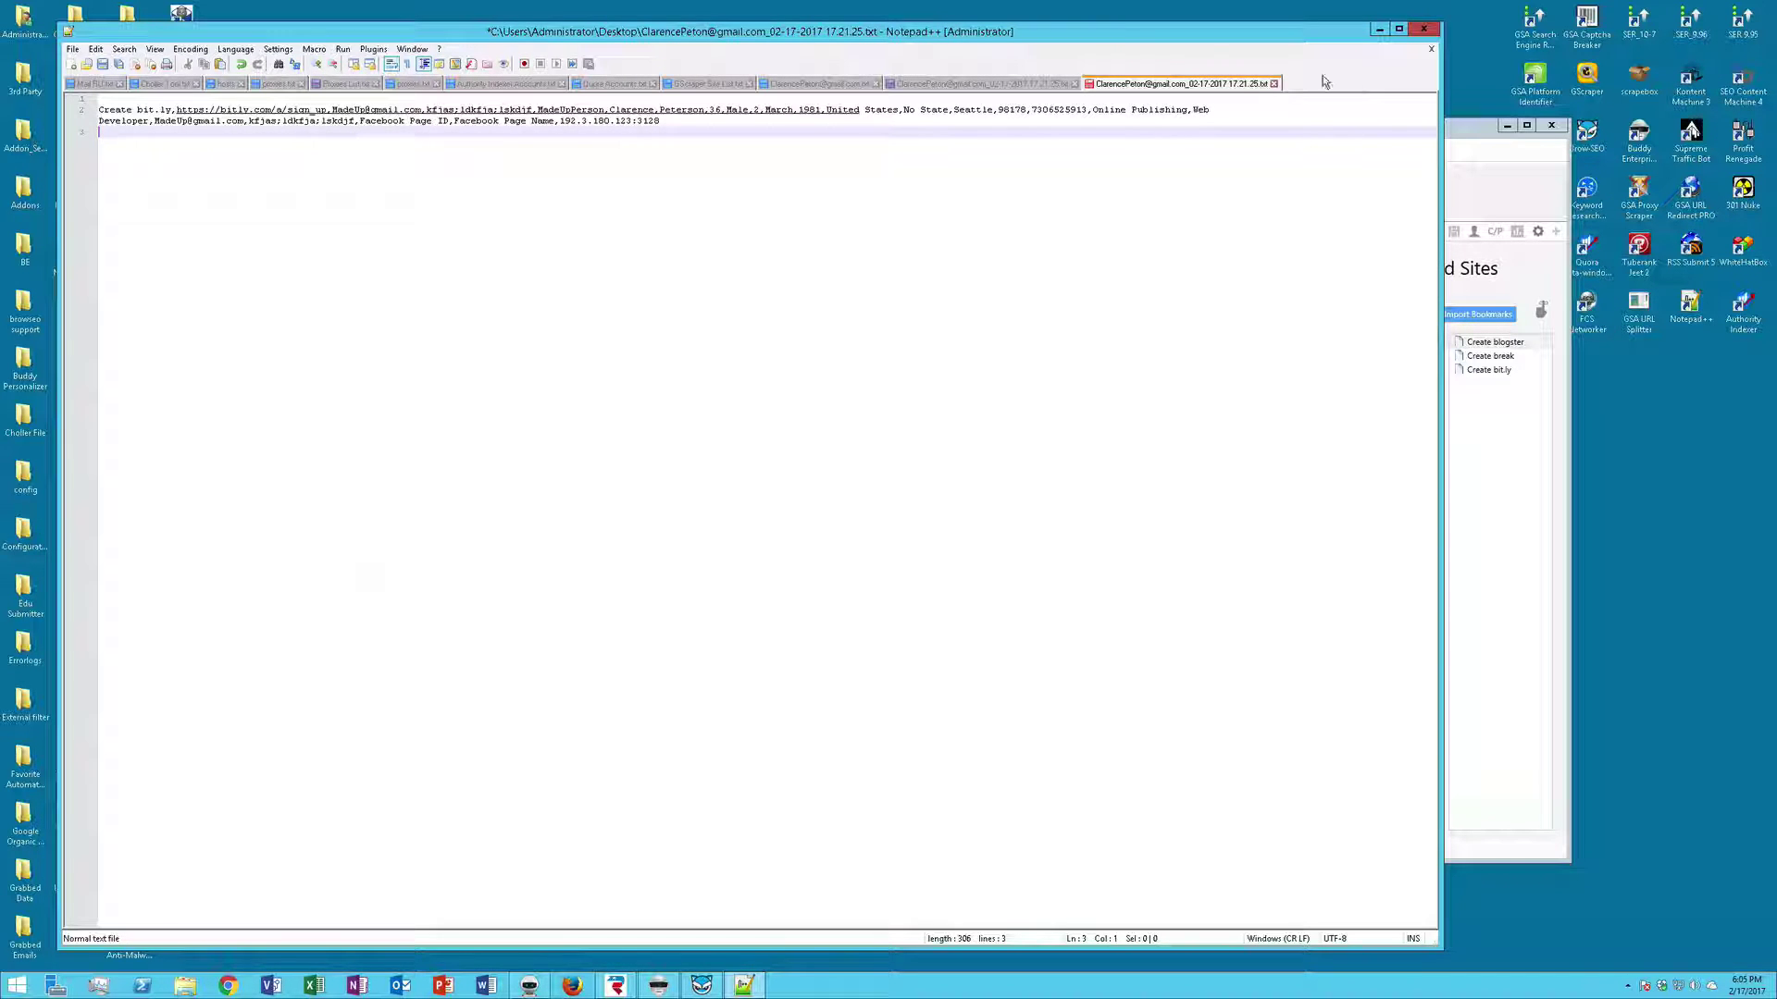
{"action": "left_click", "coordinate": [1480, 132]}
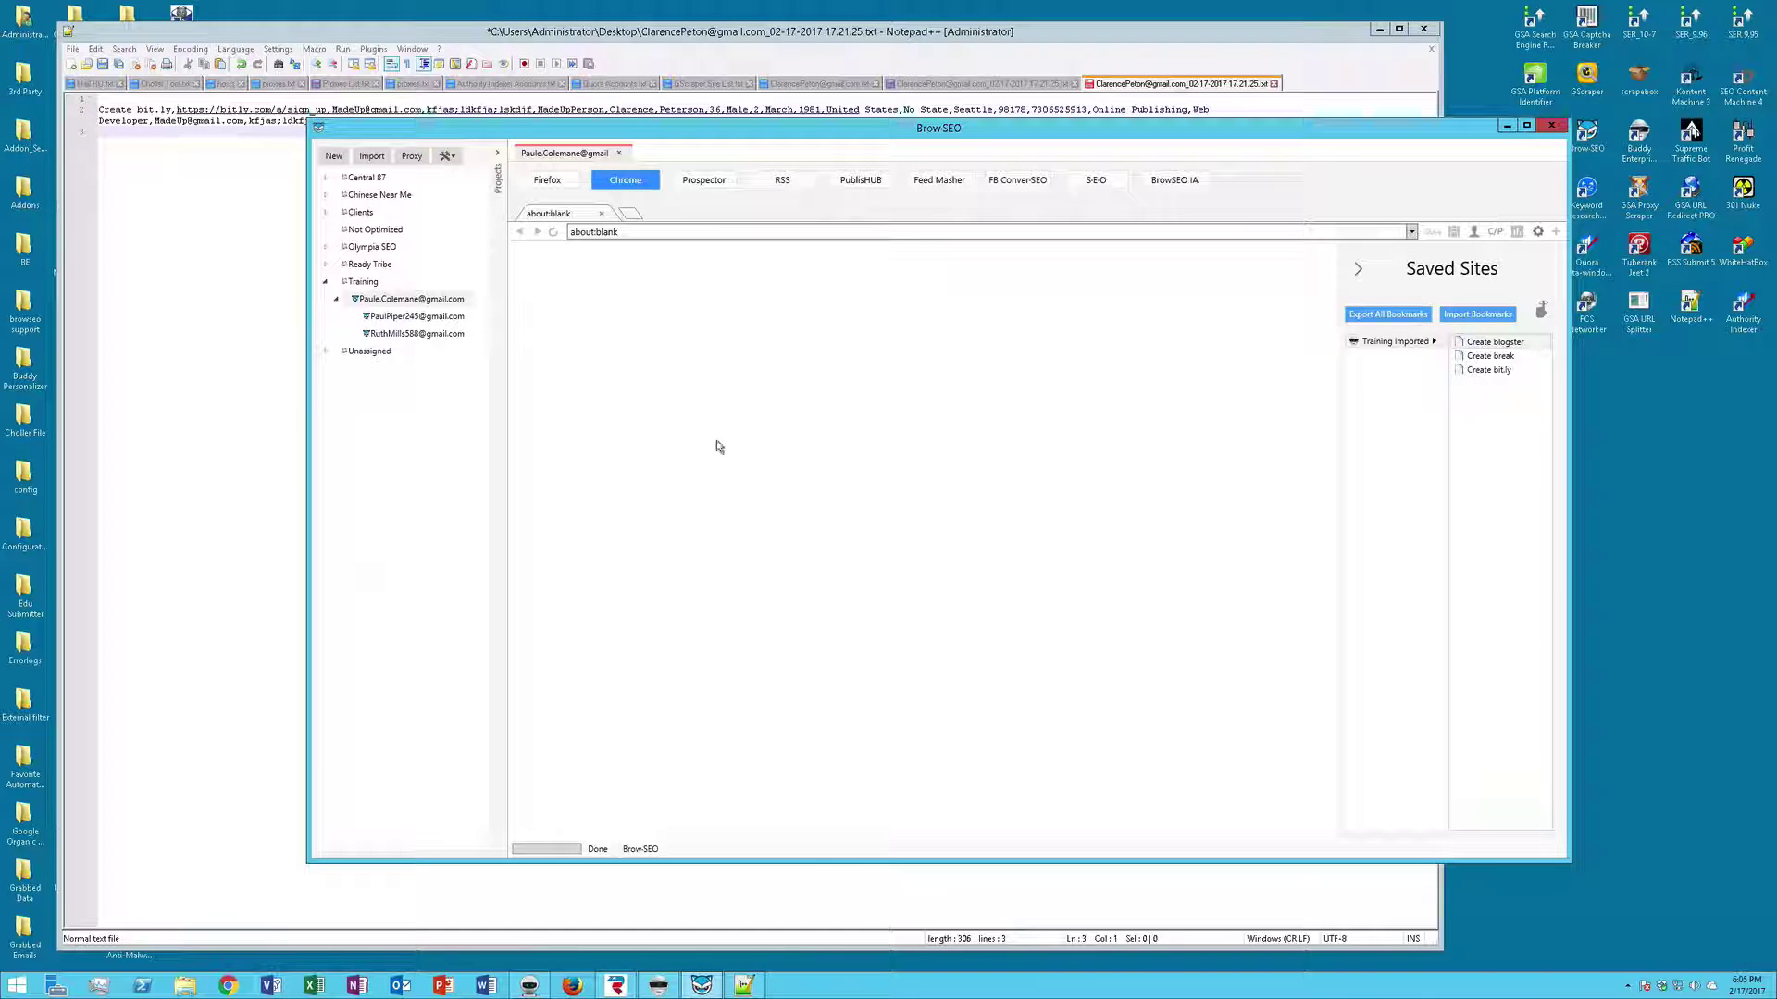
{"action": "left_click", "coordinate": [271, 165]}
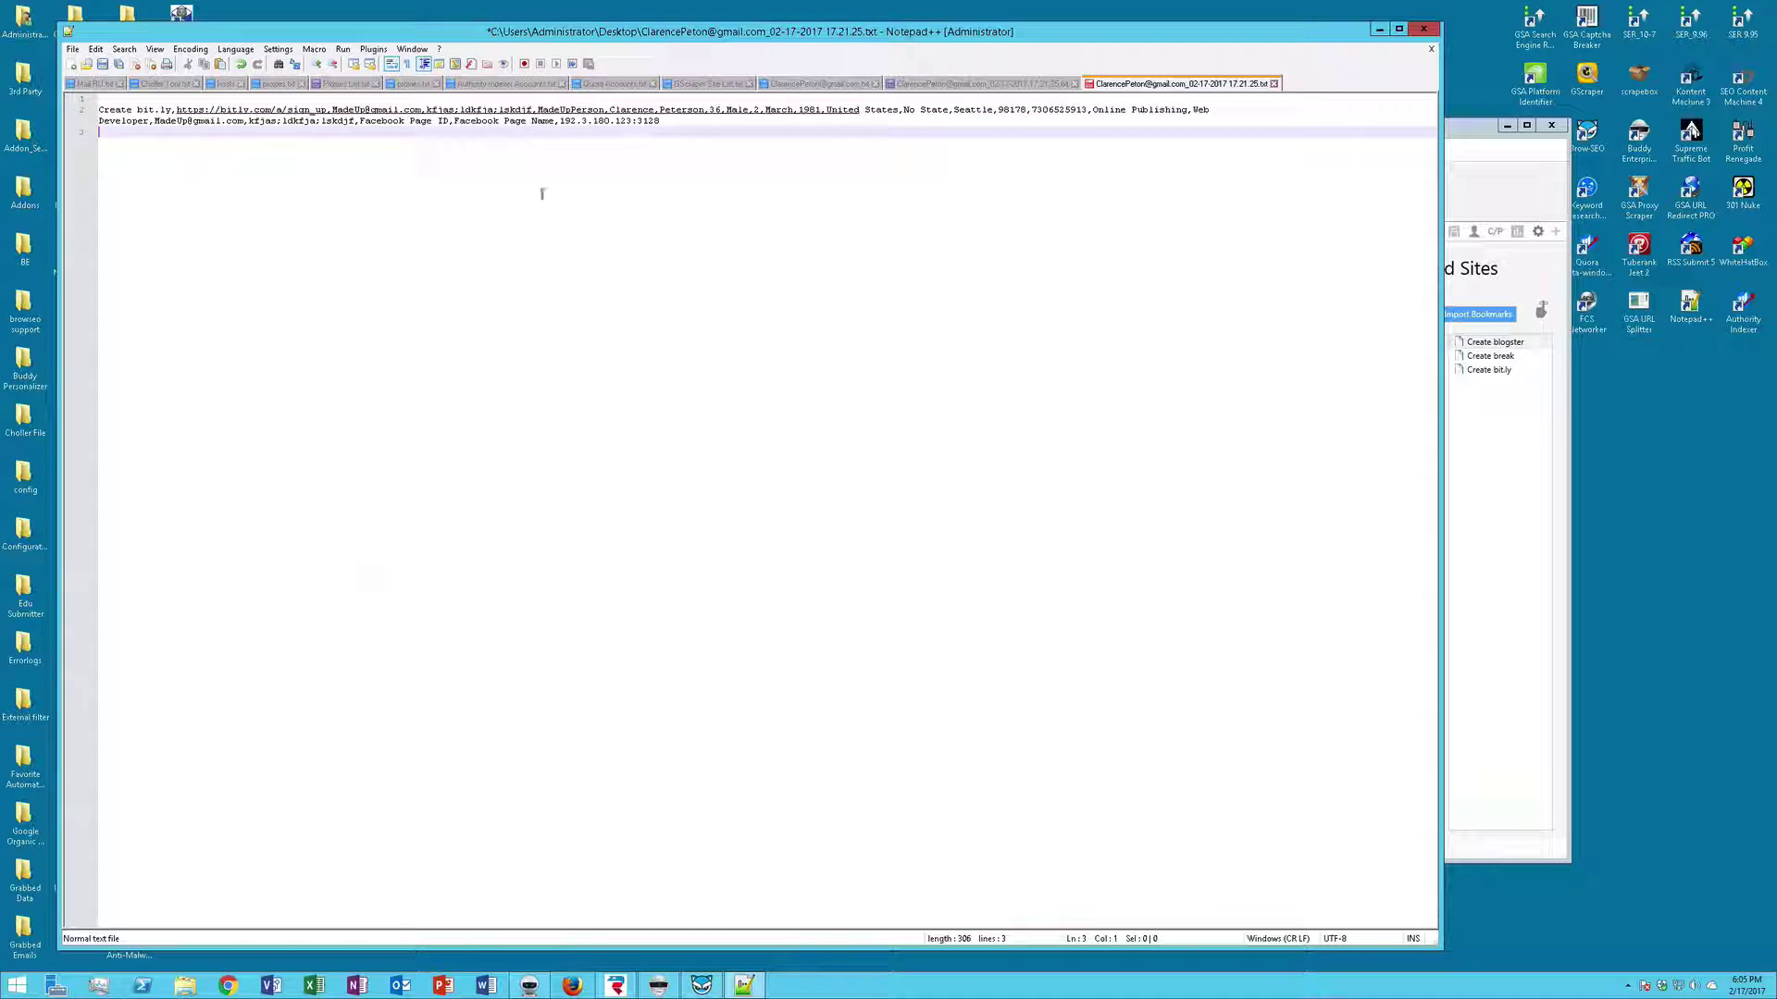
{"action": "left_click", "coordinate": [1507, 435]}
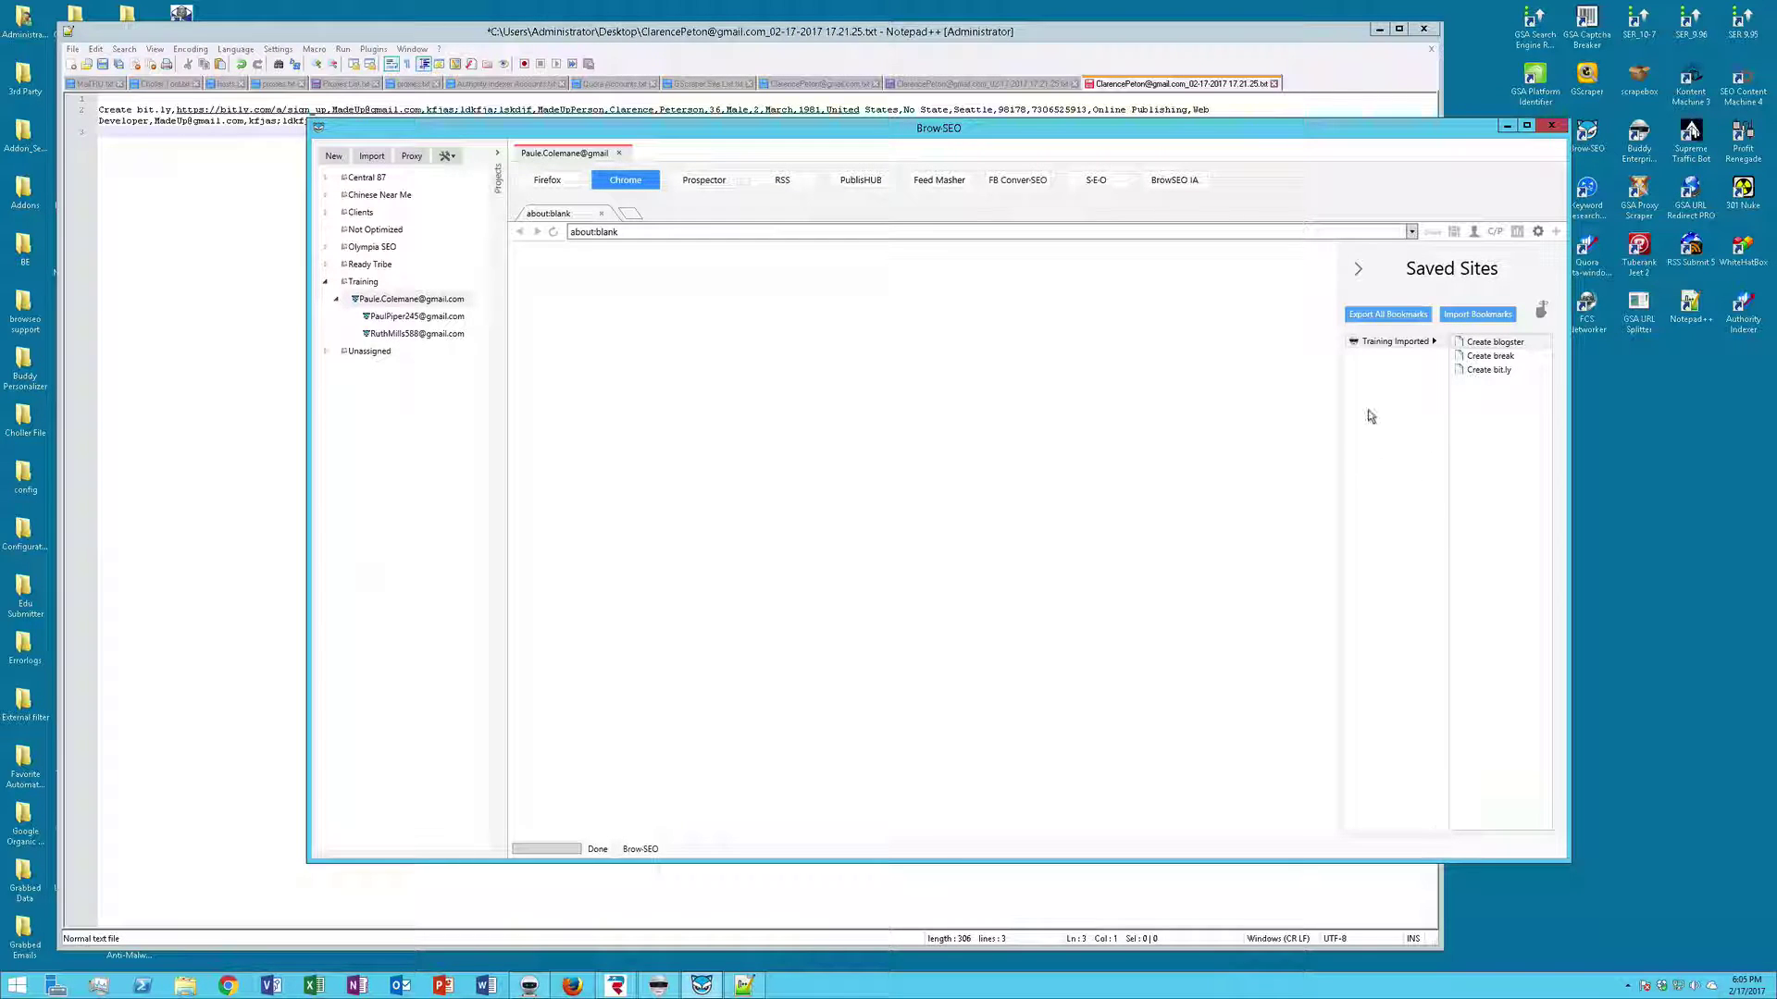
{"action": "left_click", "coordinate": [1478, 314]}
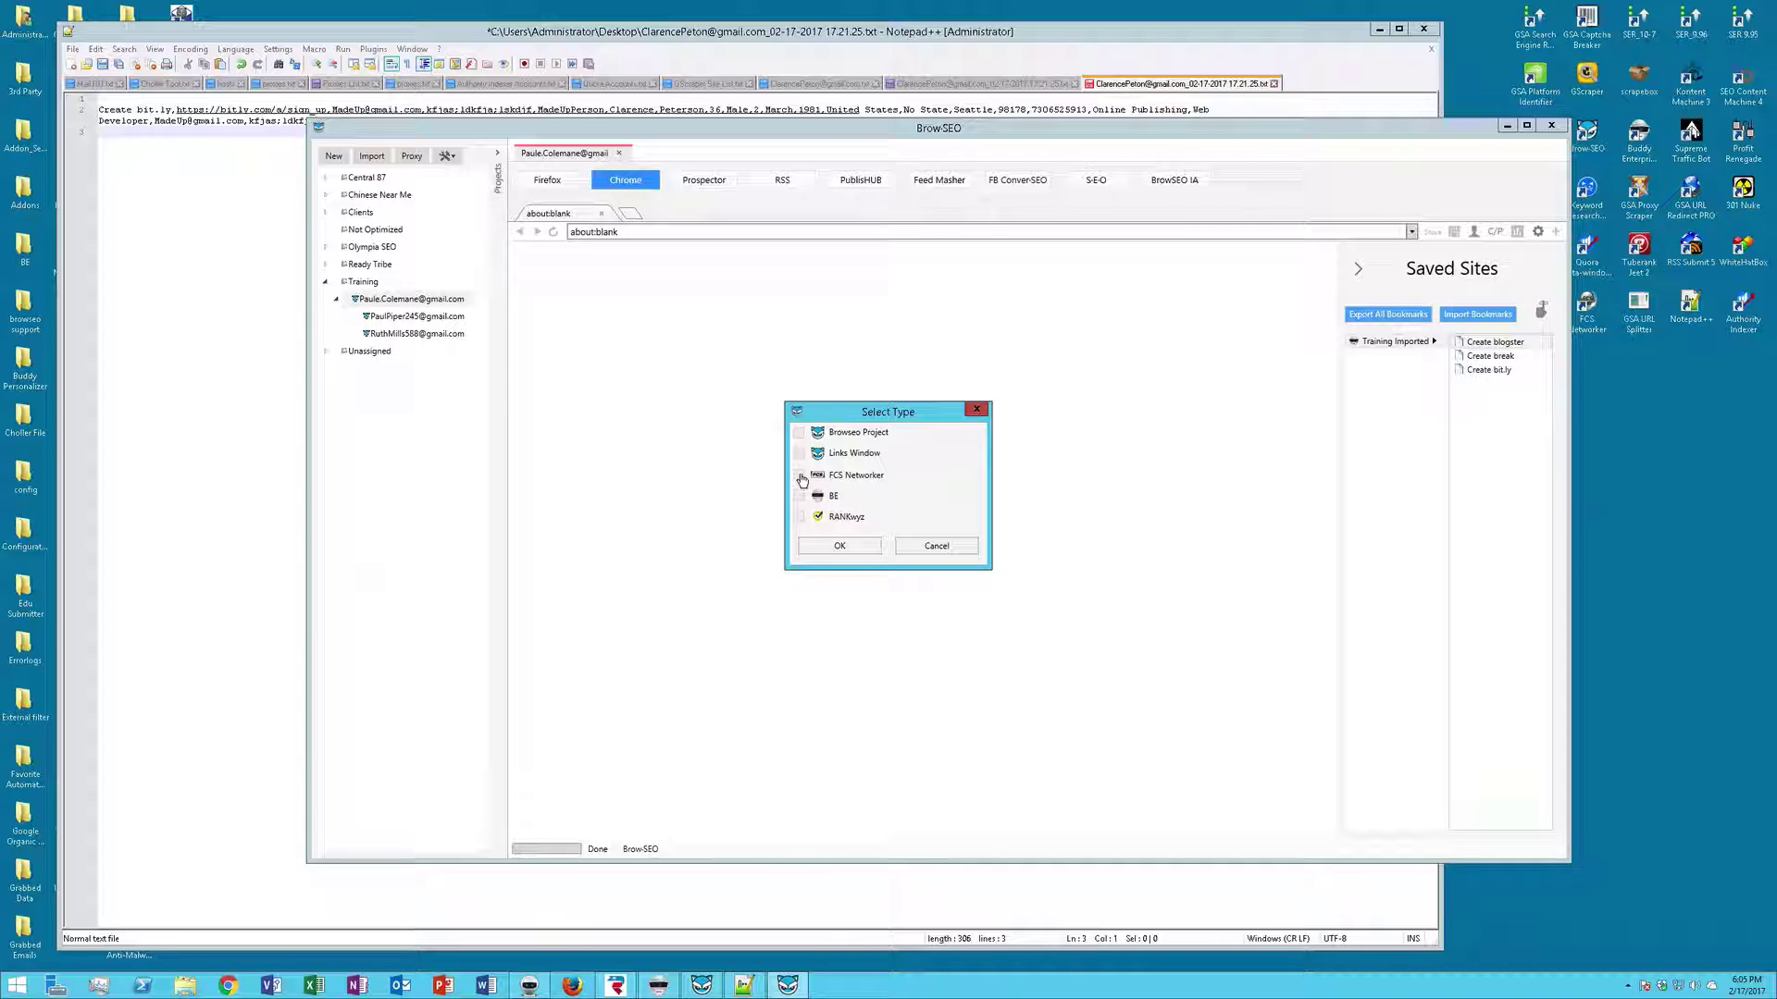
{"action": "left_click", "coordinate": [975, 410]}
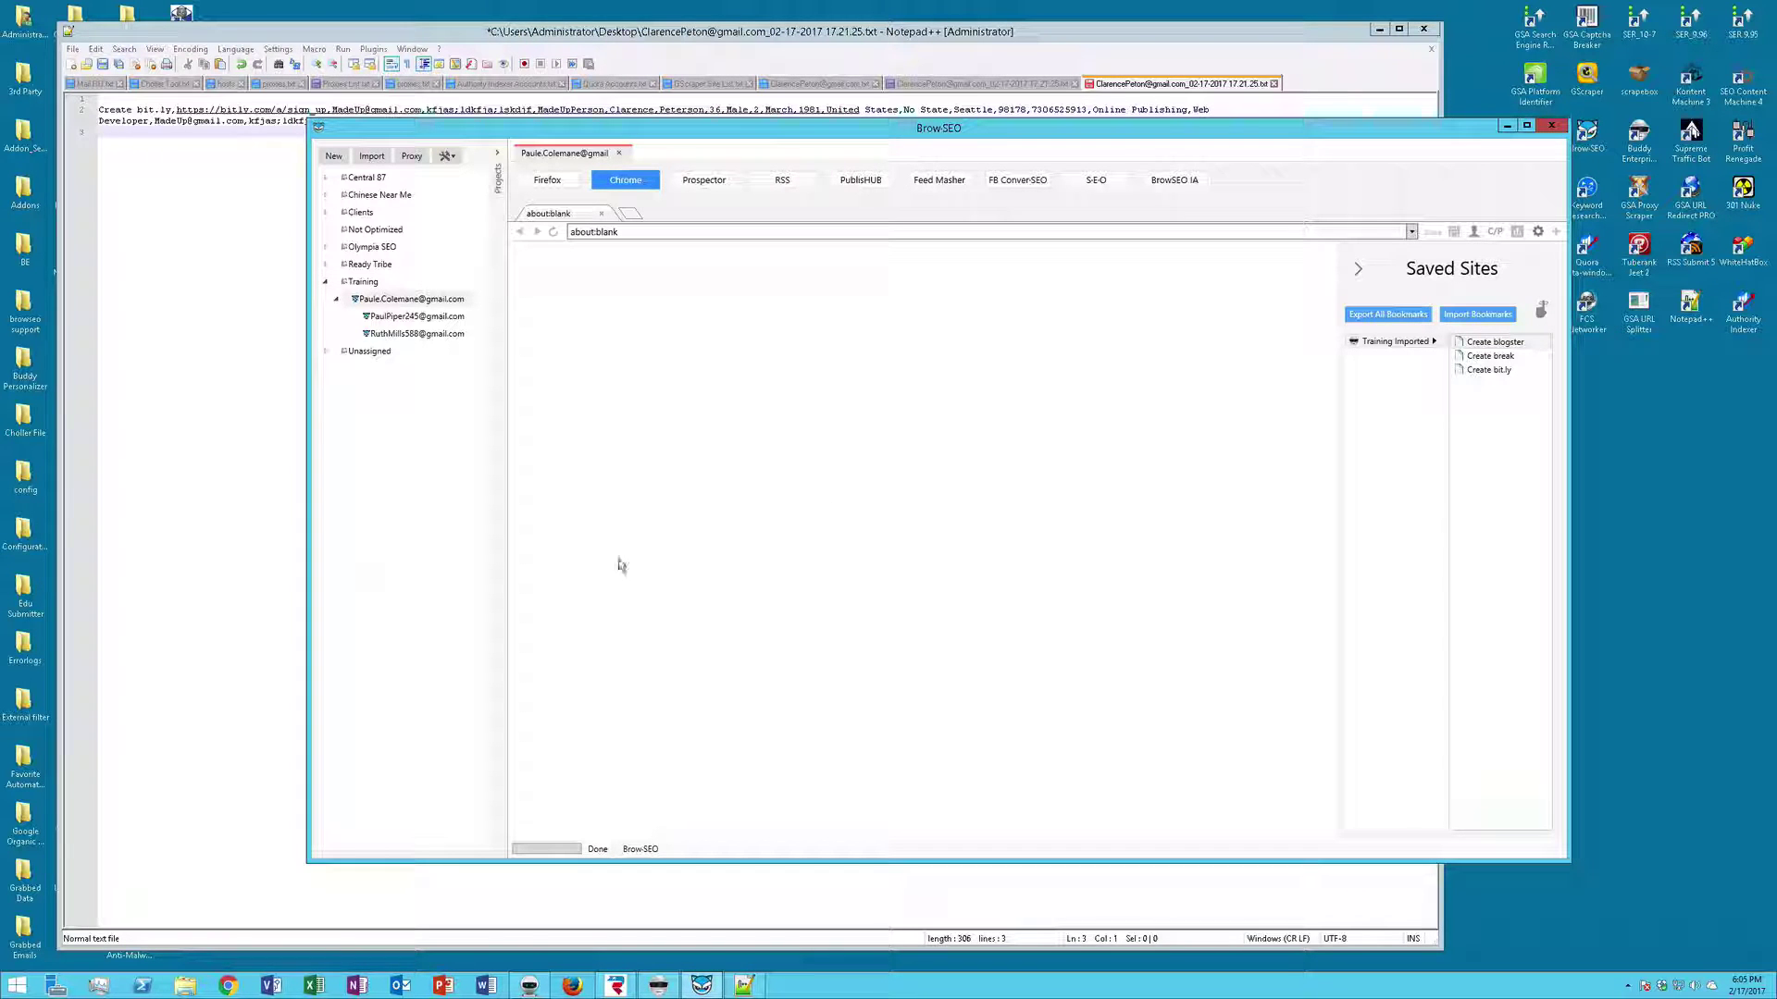